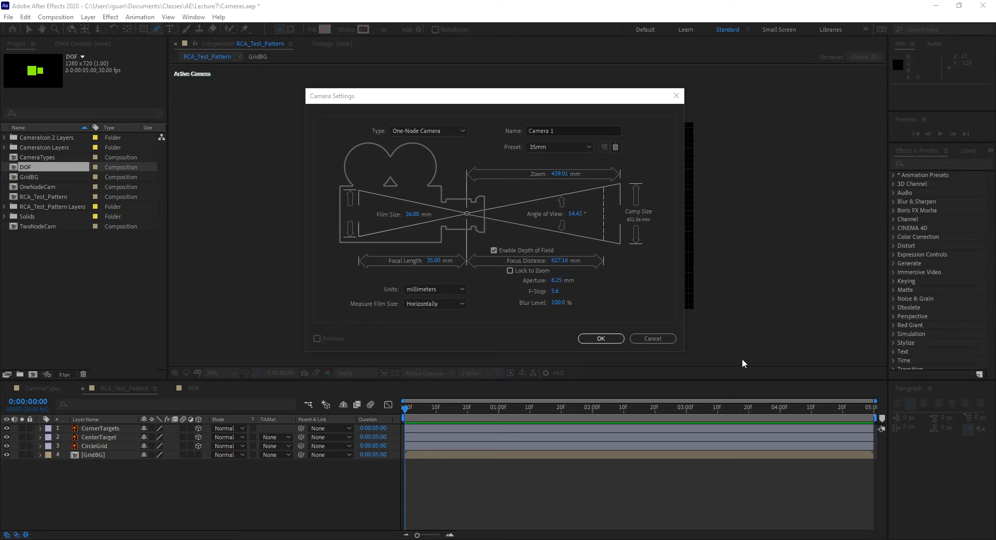
- Open the settings for a new camera layer, look at the available camera types, and cancel
click(664, 337)
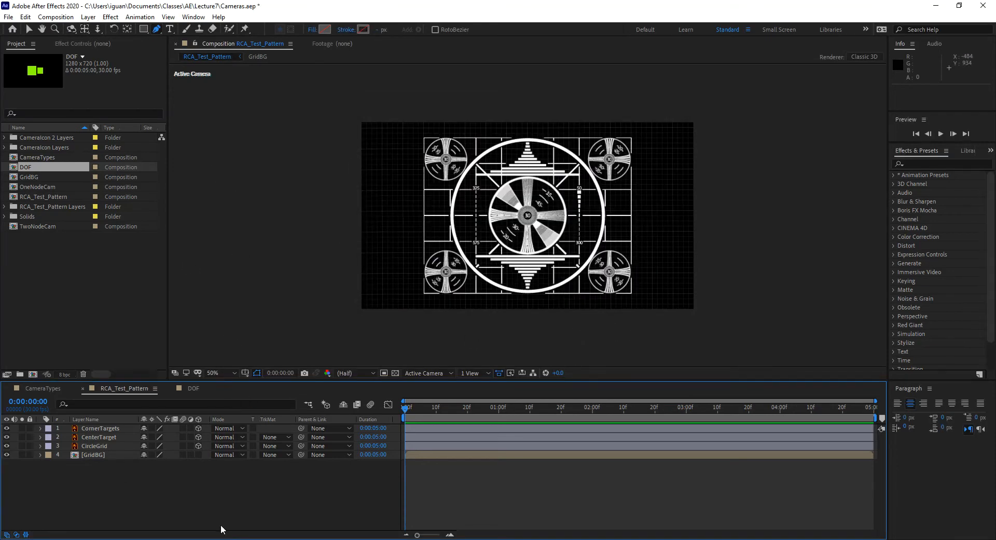
right_click(444, 475)
mouse_move(473, 365)
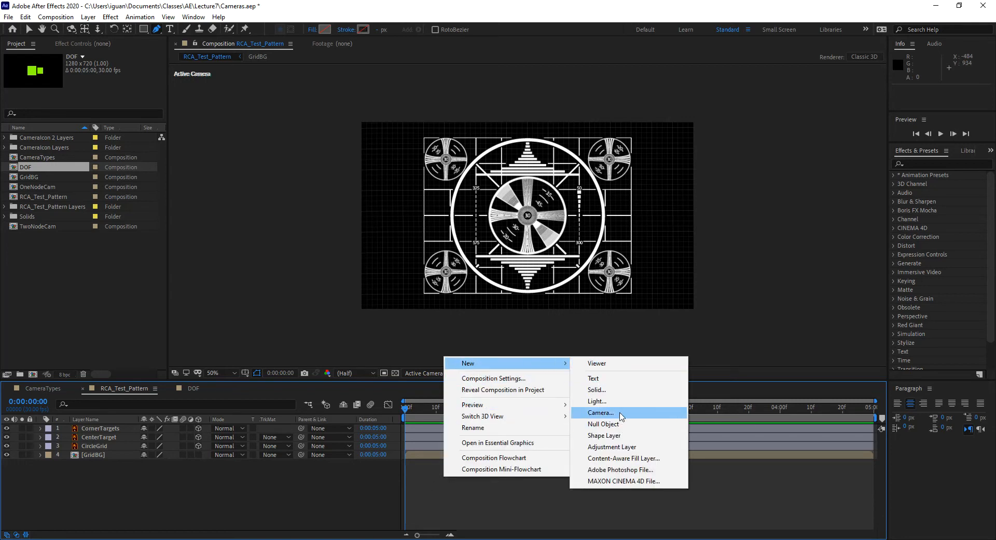
click(96, 17)
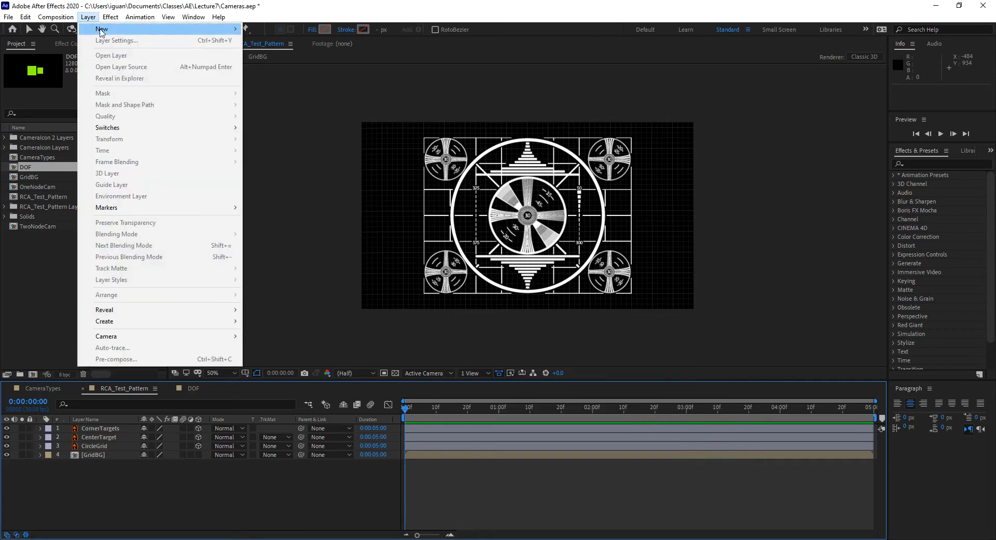
mouse_move(101, 30)
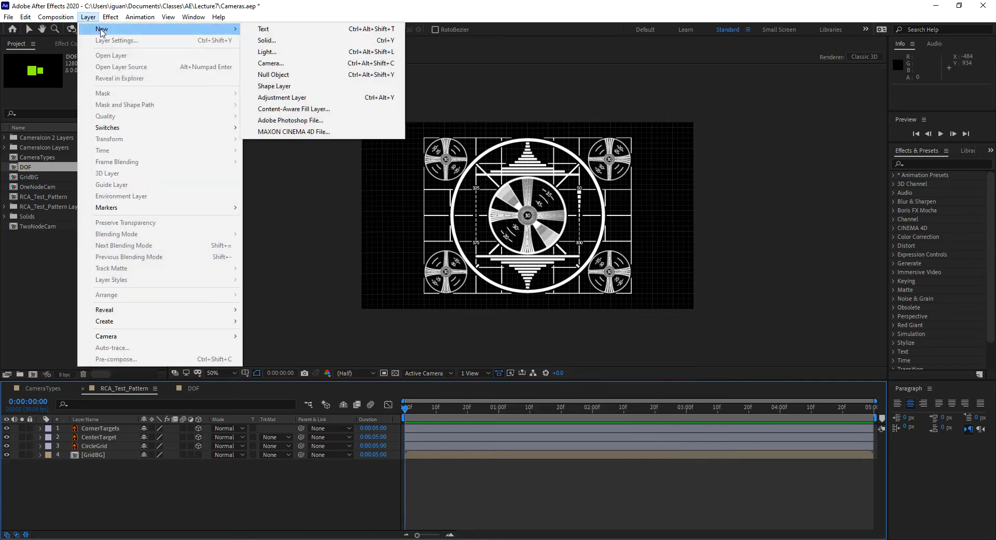
click(348, 64)
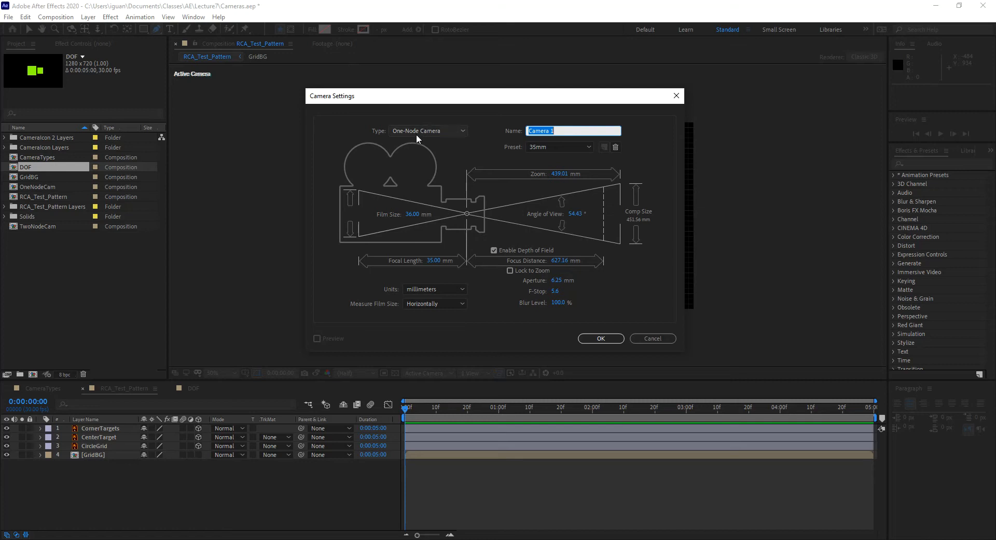
click(432, 131)
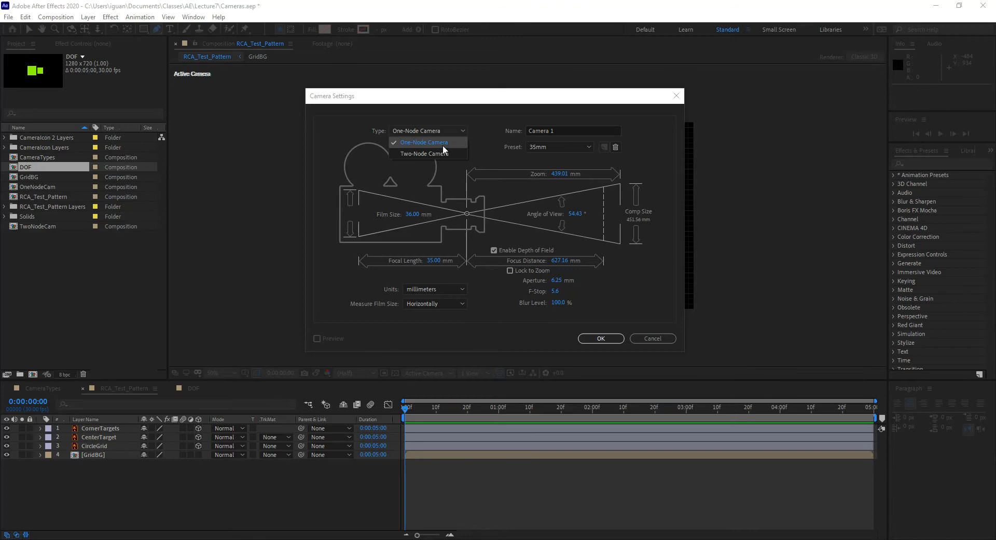
click(659, 338)
- In the CameraTypes composition, show OneNodeCam instead of TwoNodeCam and preview the one-node camera animation
click(55, 388)
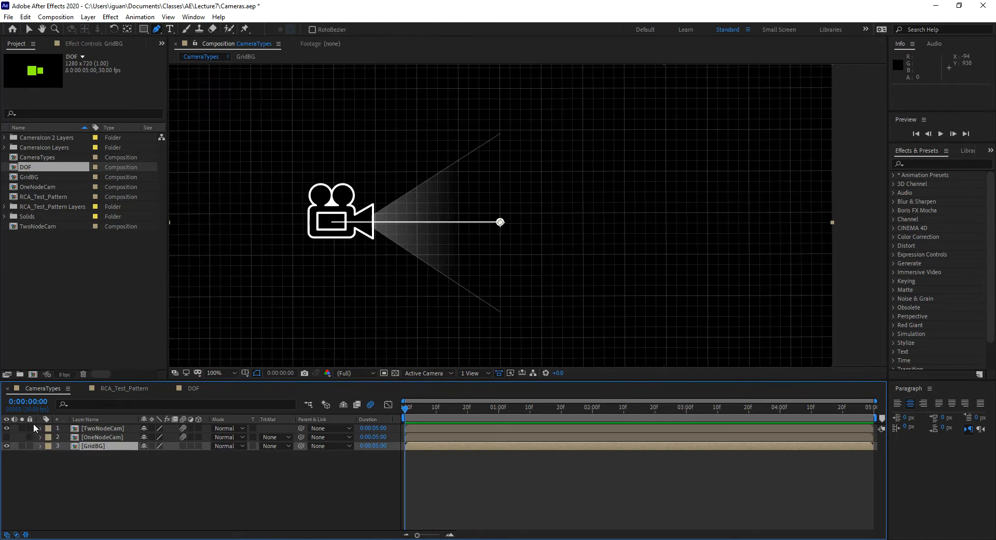
click(7, 429)
click(7, 437)
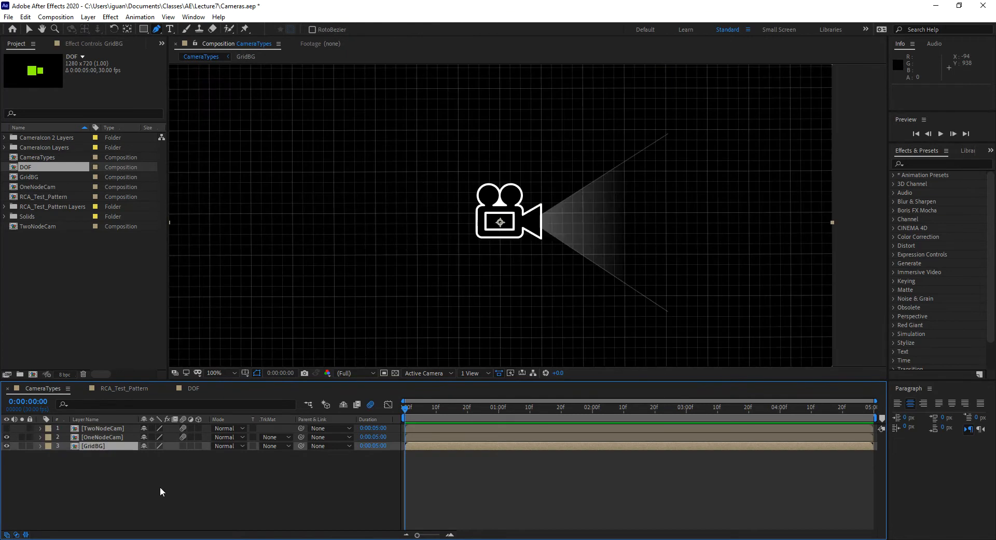
key(space)
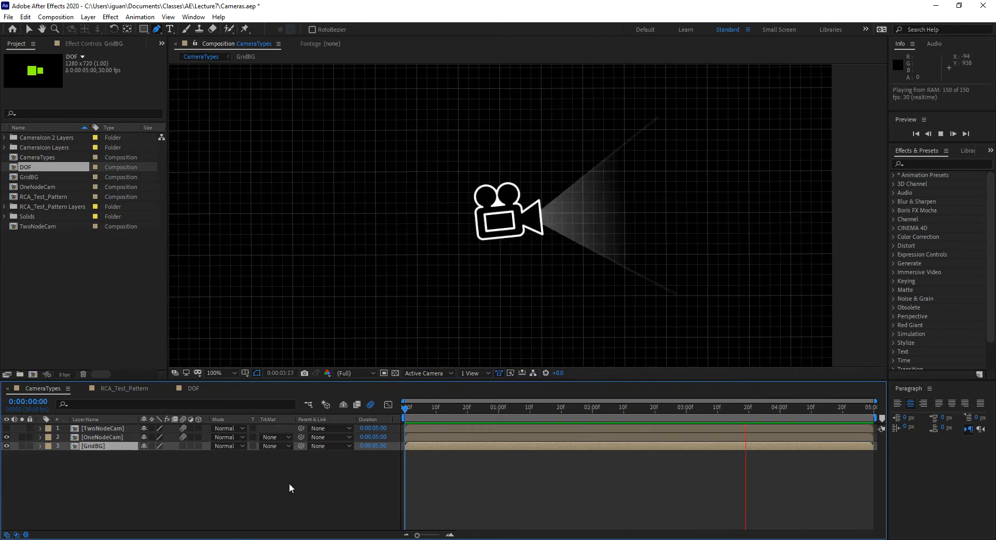
key(space)
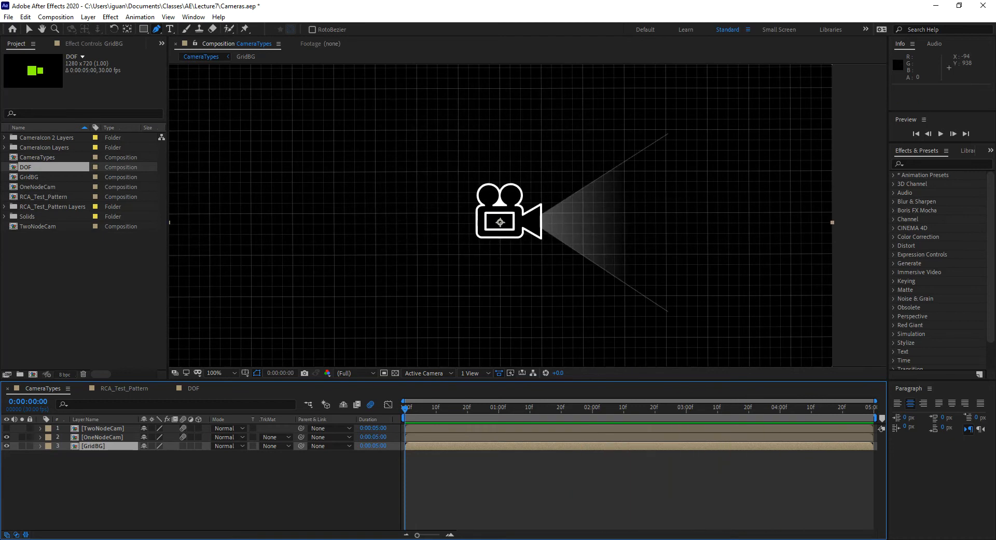
- Show TwoNodeCam instead of OneNodeCam and preview the two-node camera animation
click(6, 437)
click(6, 428)
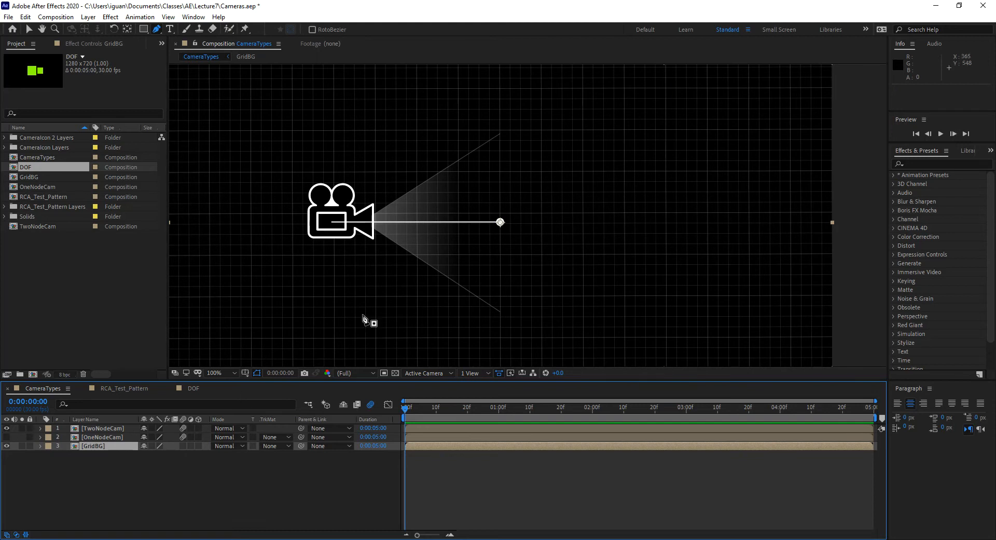
key(space)
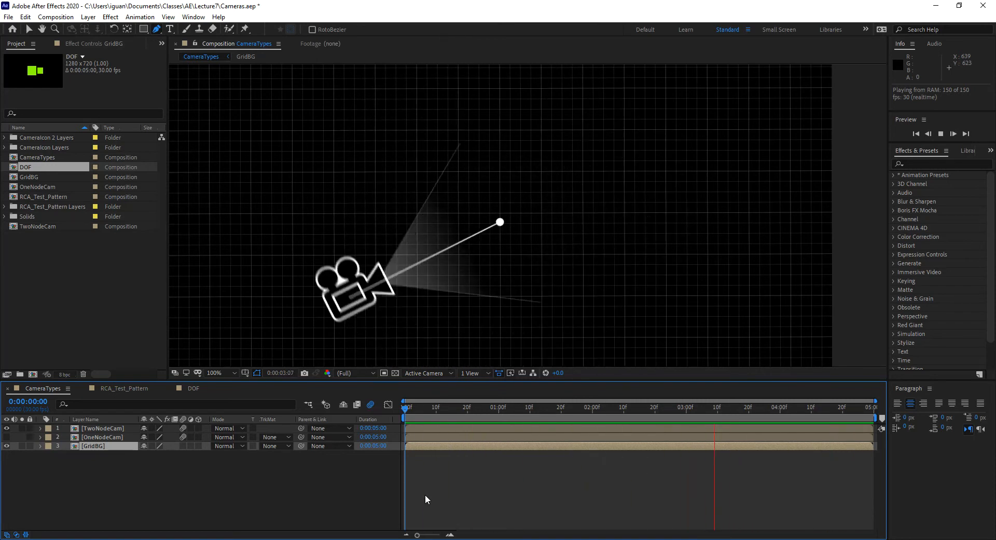
key(space)
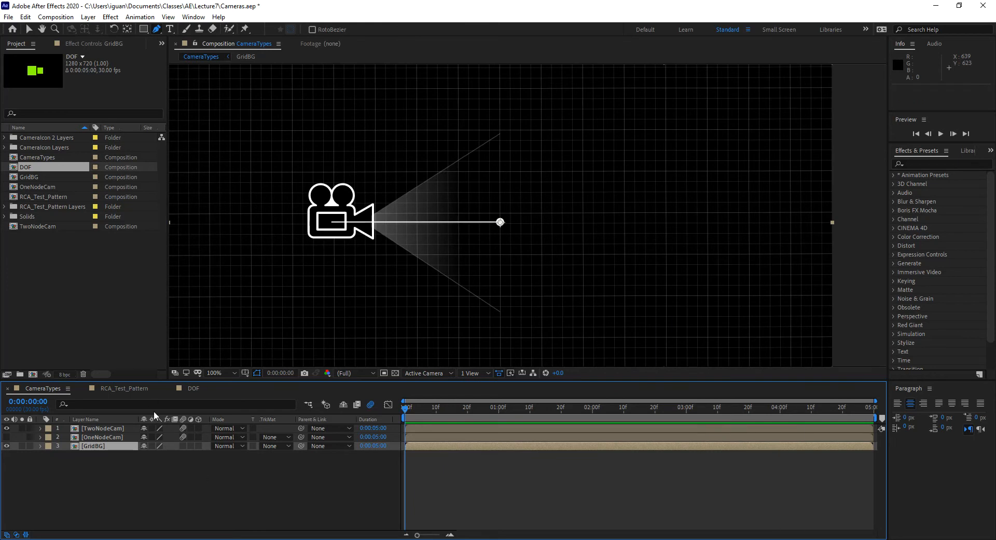
- Add a one-node camera with the 35mm preset to the RCA_Test_Pattern composition
click(142, 388)
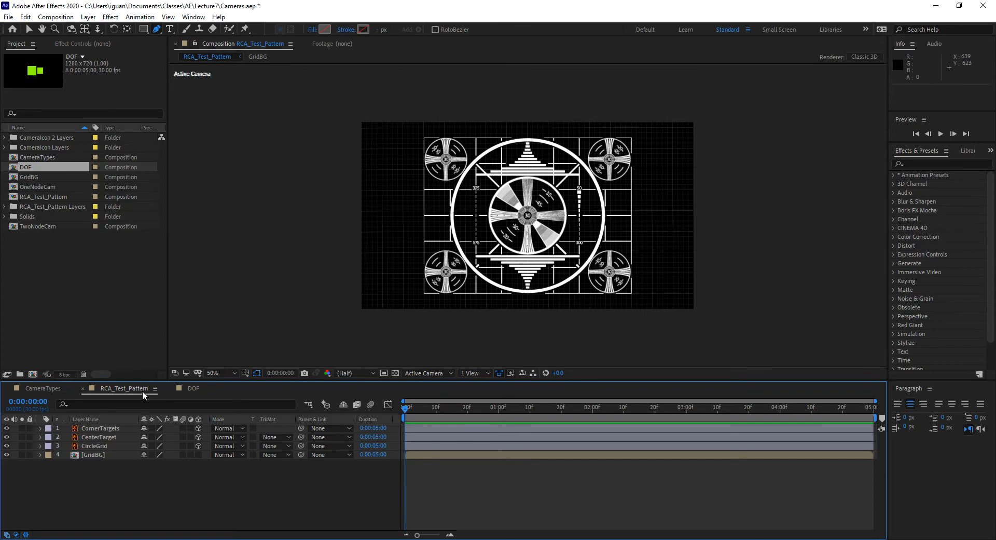
key(ctrl+alt+shift+c)
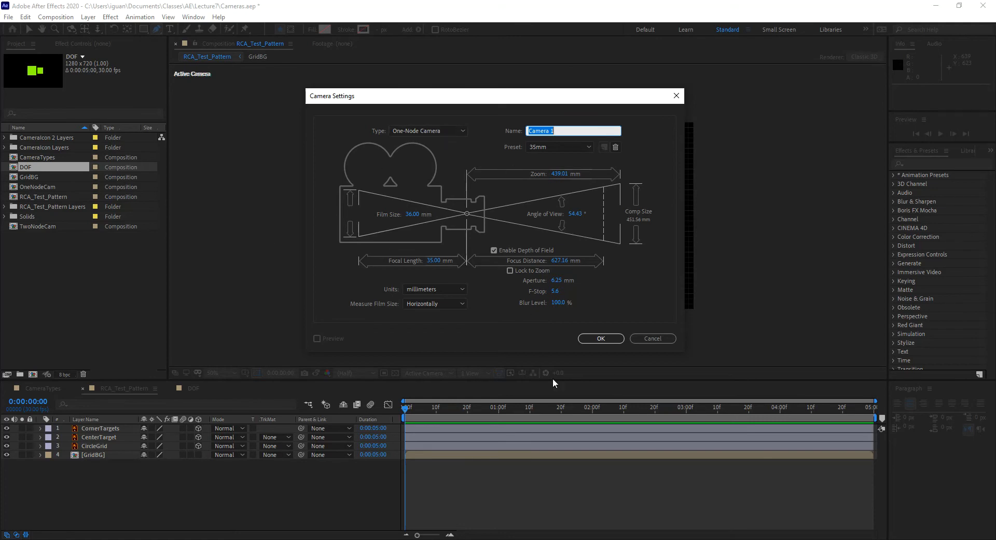
click(611, 338)
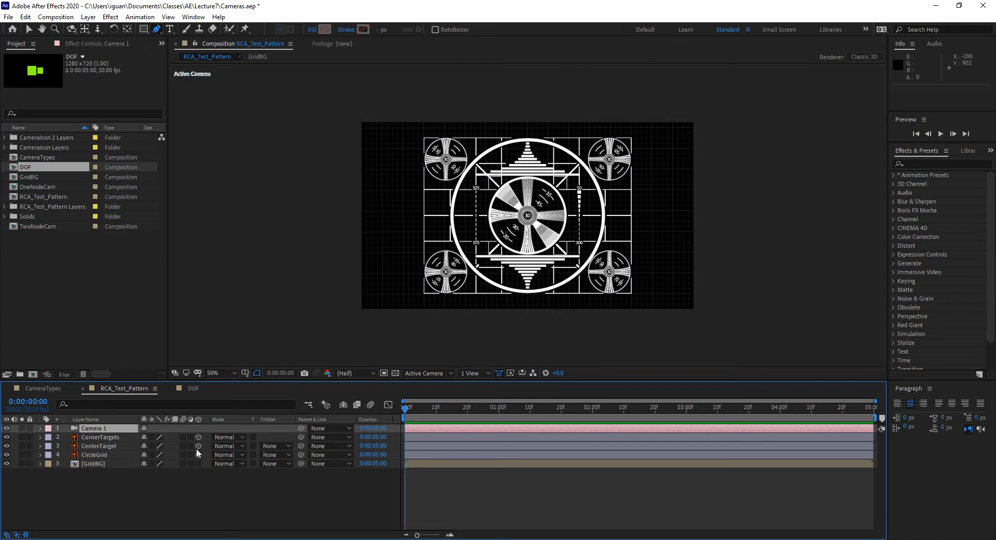
- Reopen the Camera 1 layer's settings for viewing and close them without changes
double_click(99, 429)
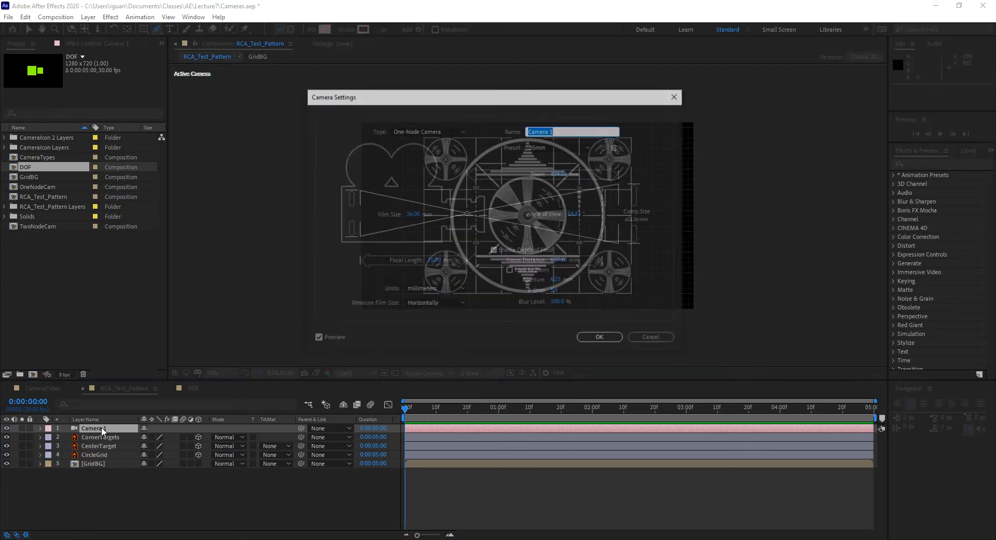
click(648, 338)
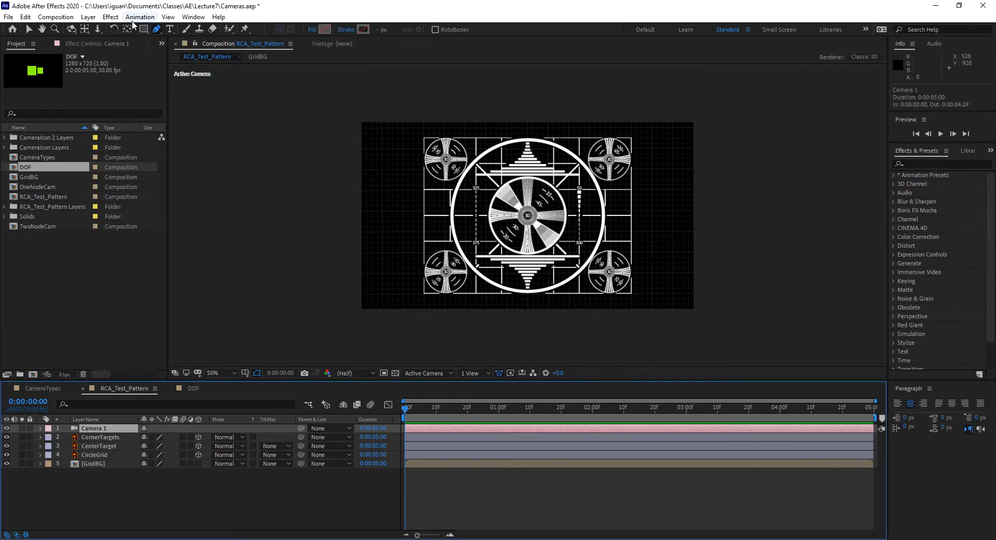
click(88, 16)
click(102, 40)
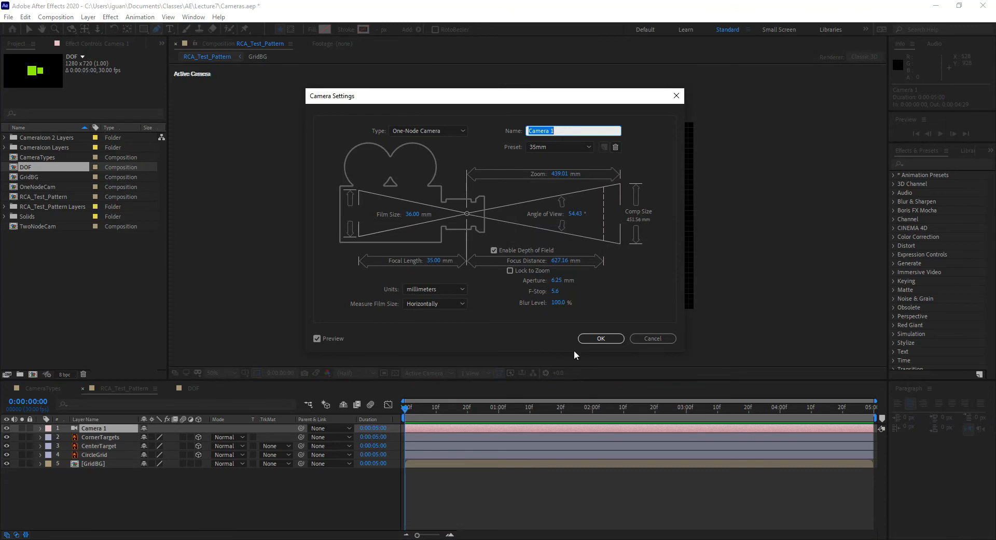
click(642, 337)
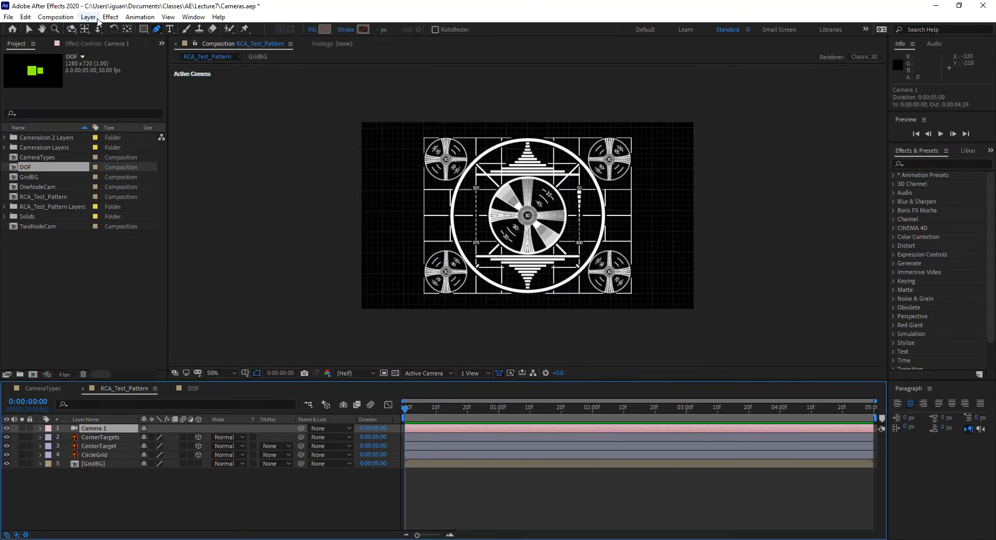
- Open the Camera 1 settings again and review the lens presets, keeping 35mm selected
click(88, 16)
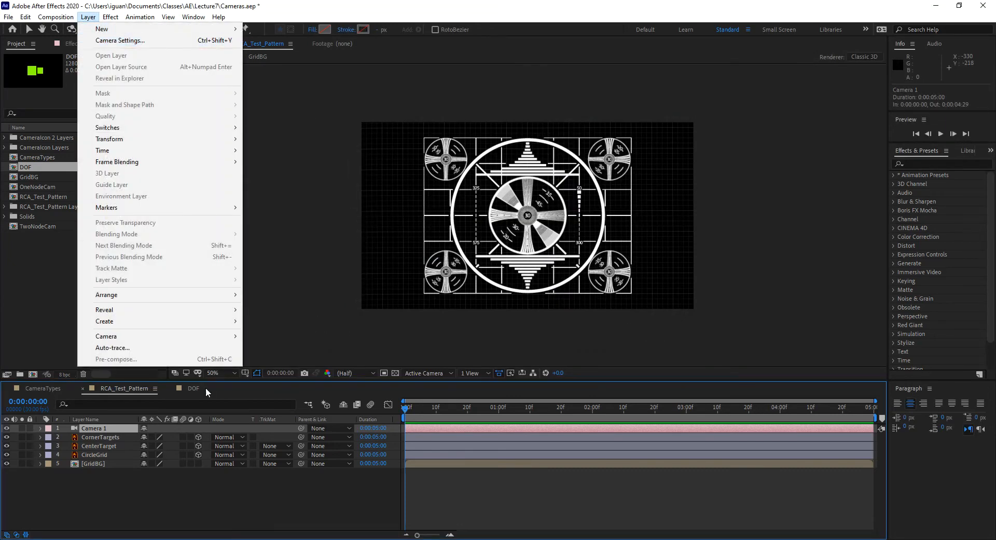
click(208, 40)
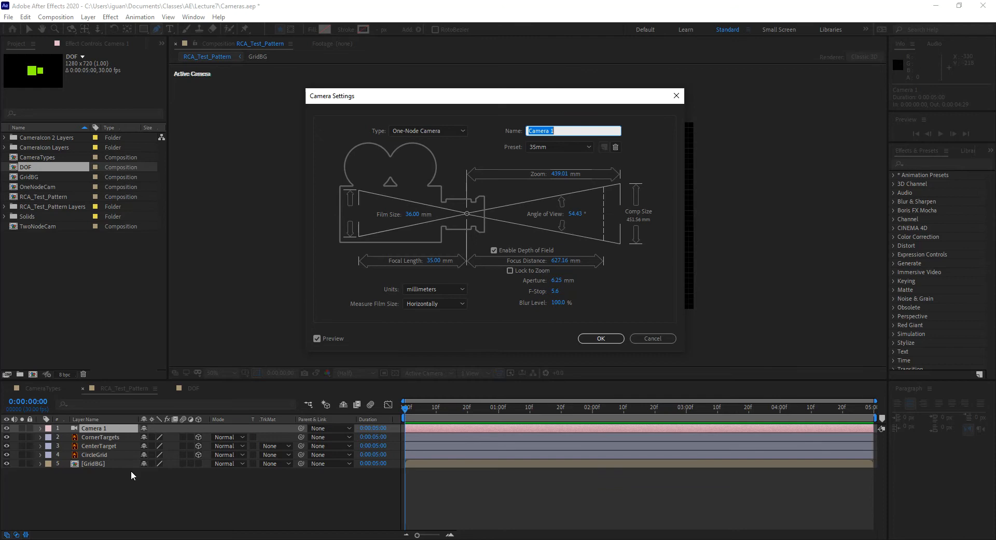
click(588, 145)
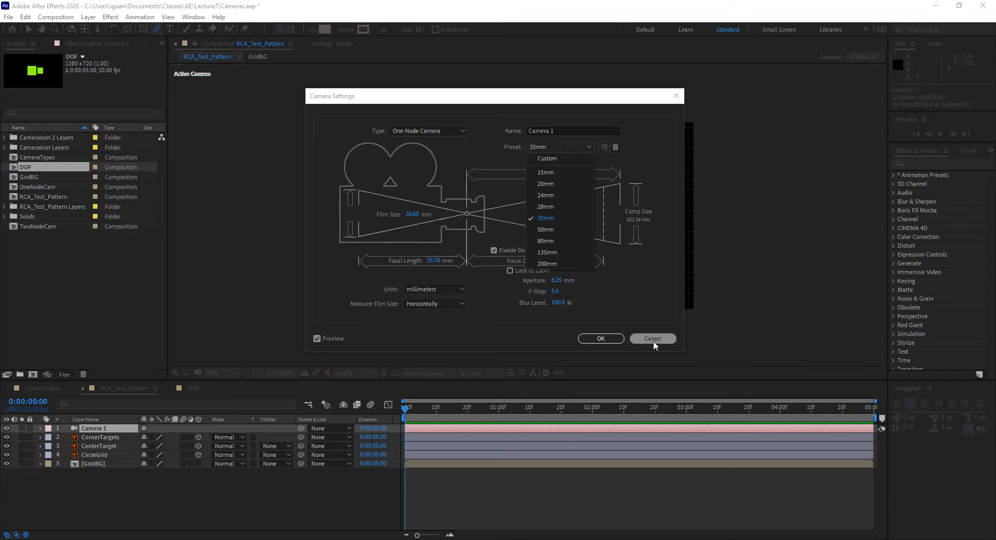
click(548, 218)
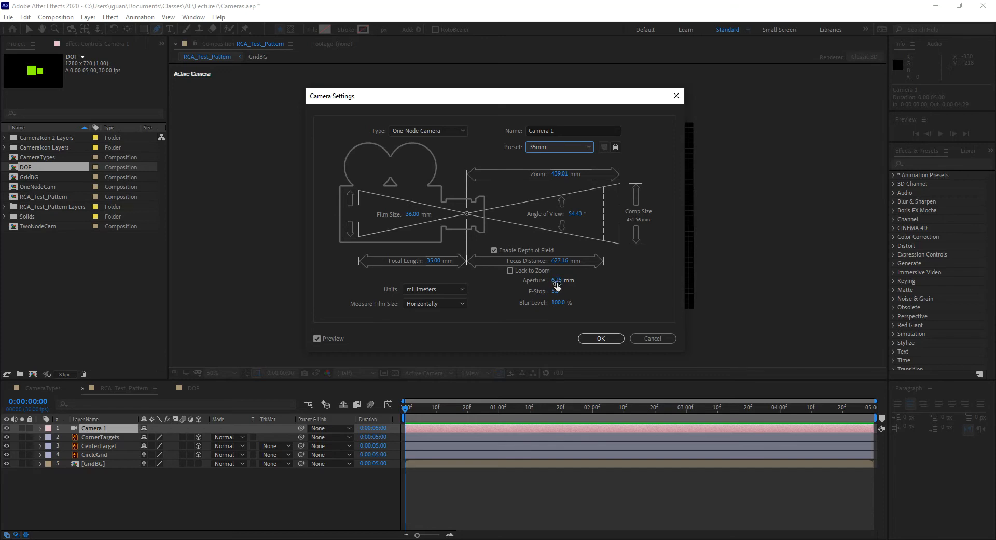
- Toggle Enable Depth of Field off and back on in the Camera 1 settings, and revisit the lens presets
click(495, 250)
click(495, 250)
click(495, 250)
click(495, 250)
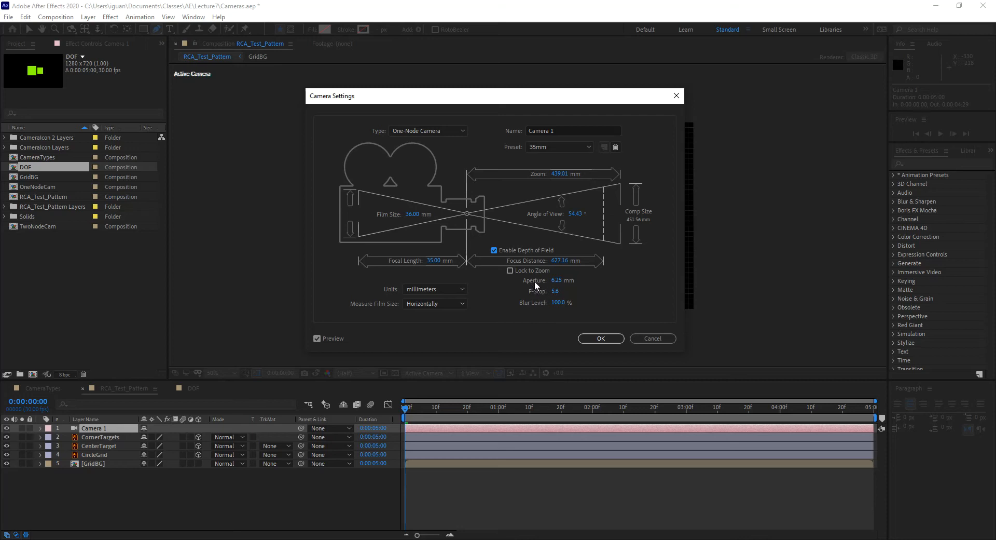
click(494, 249)
click(495, 250)
click(574, 144)
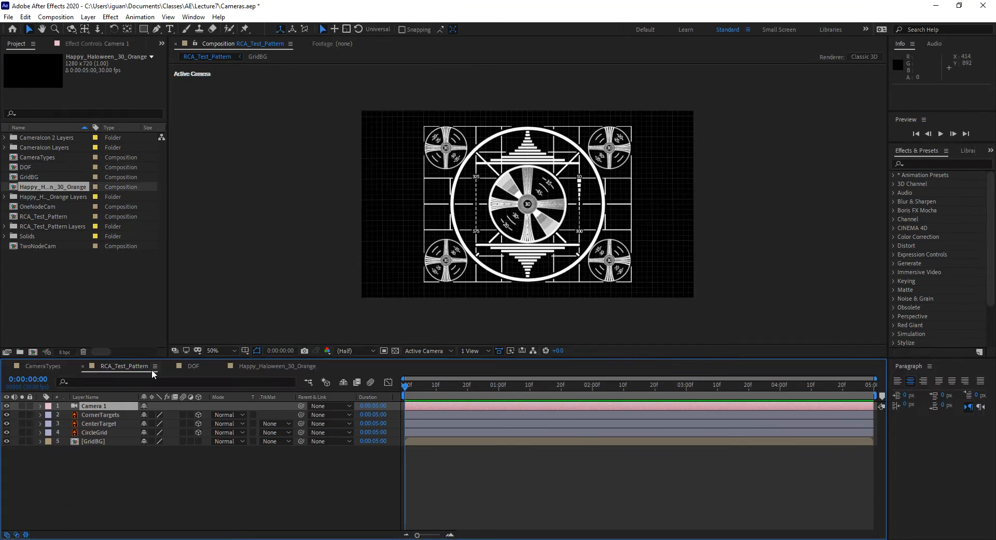
- In the Happy_Haloween_30_Orange composition, deselect all layers and add a one-node camera with the 35mm preset
click(263, 364)
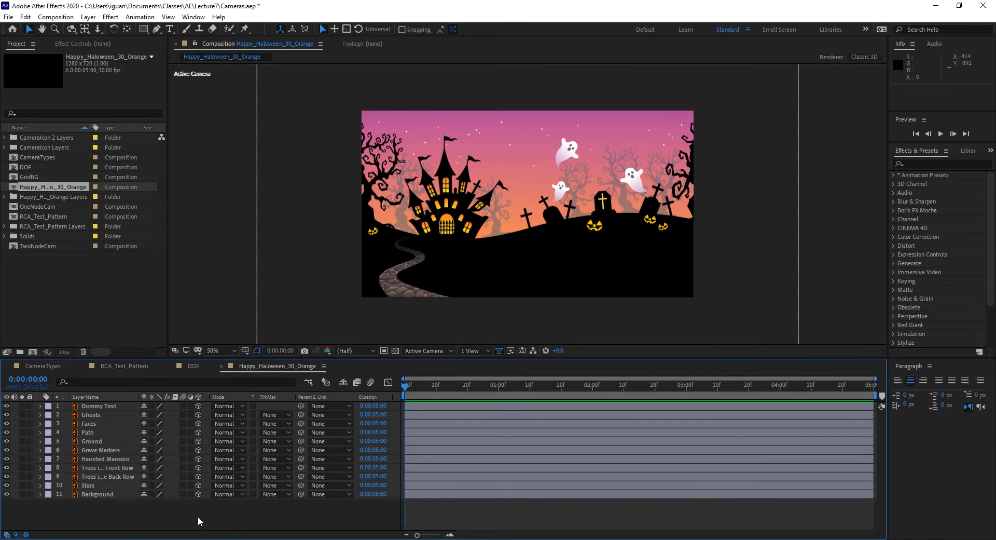
click(316, 303)
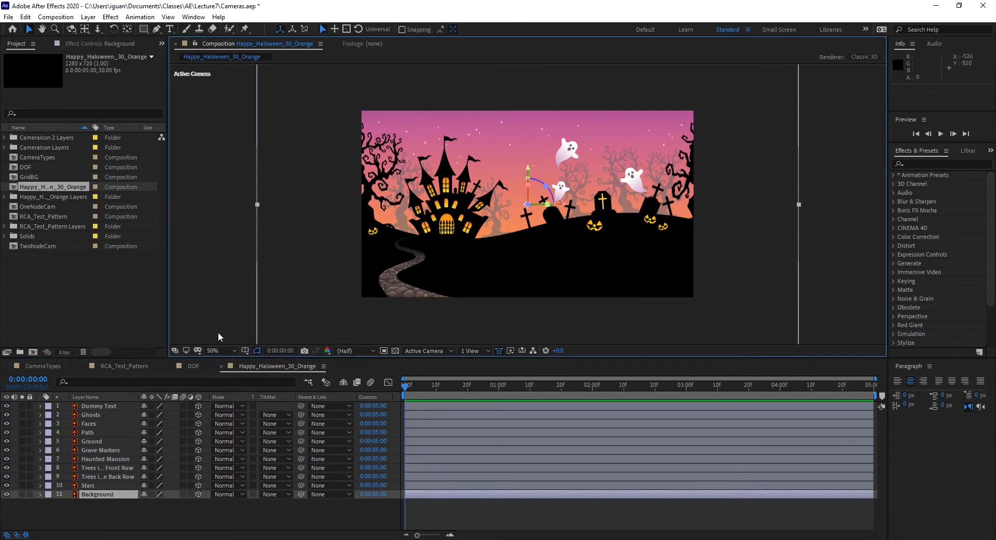
key(s)
key(s)
click(207, 232)
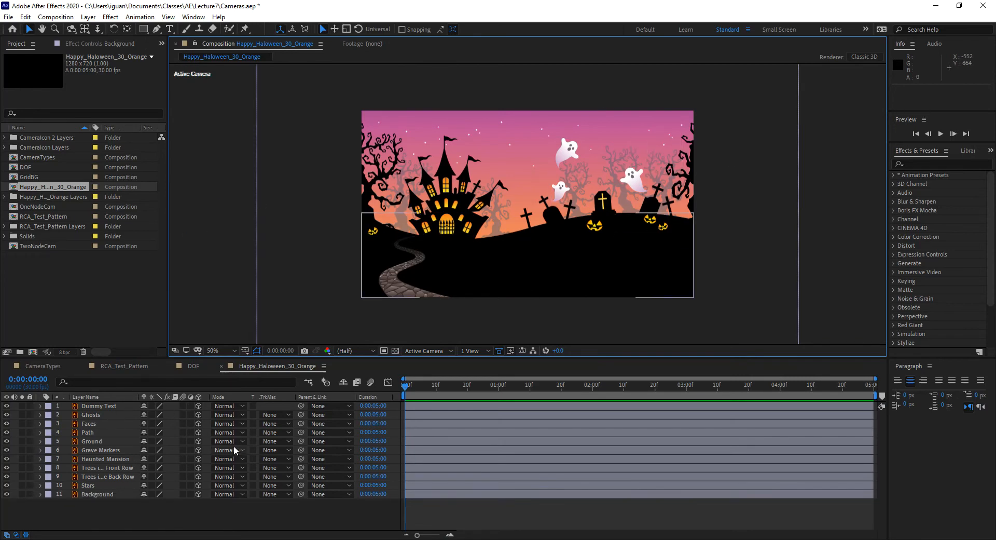
key(ctrl+alt+shift+c)
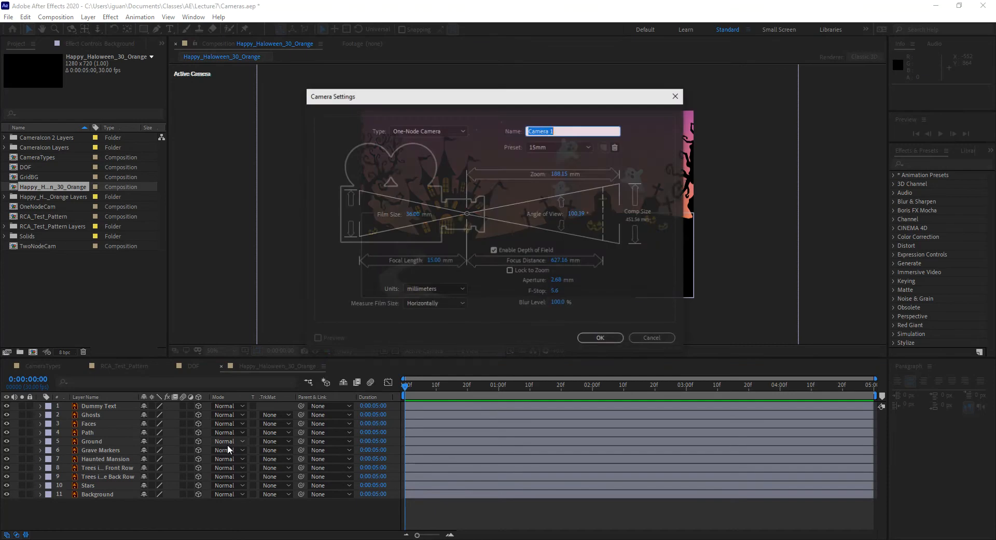
click(550, 146)
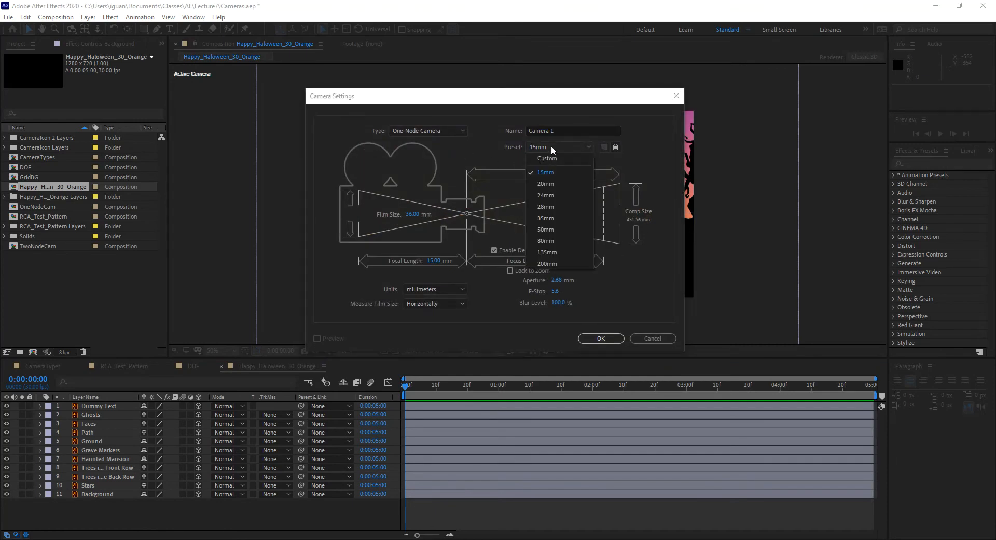
click(555, 219)
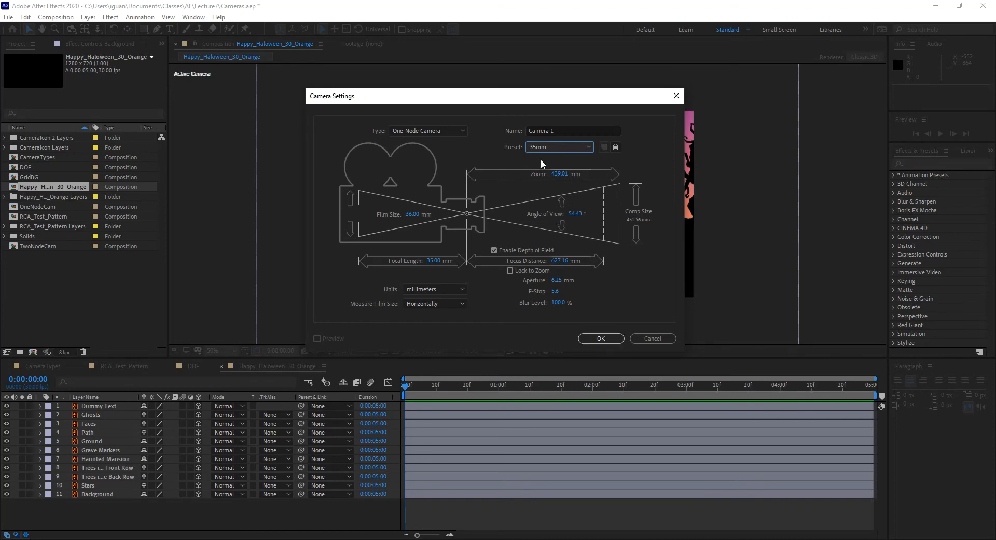
click(607, 340)
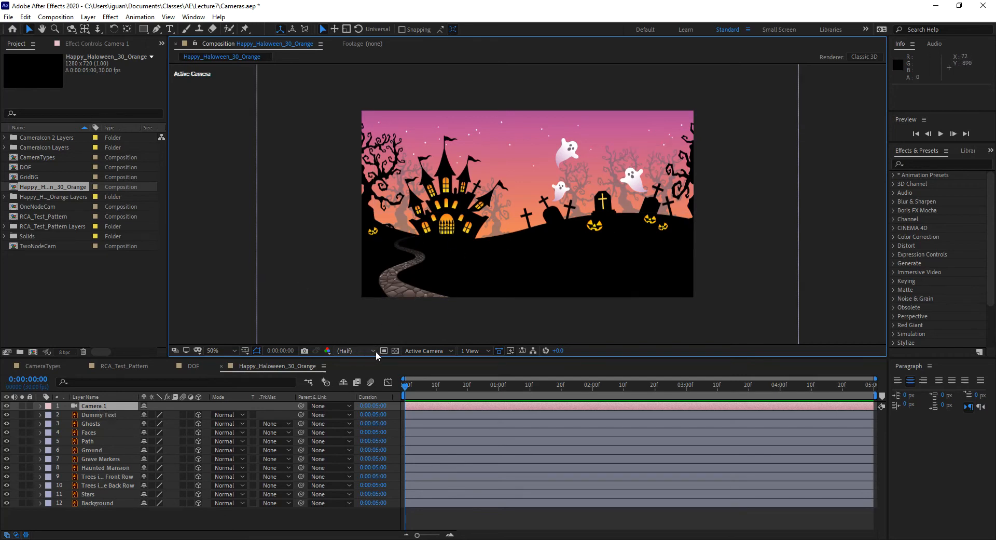
- Switch the composition viewer to the 2 Views - Horizontal layout
click(474, 353)
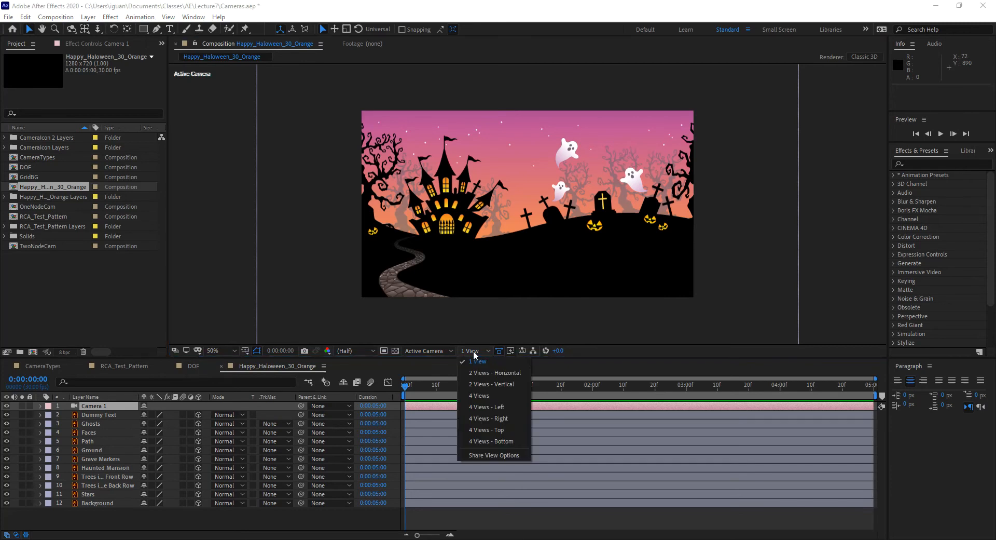
click(483, 375)
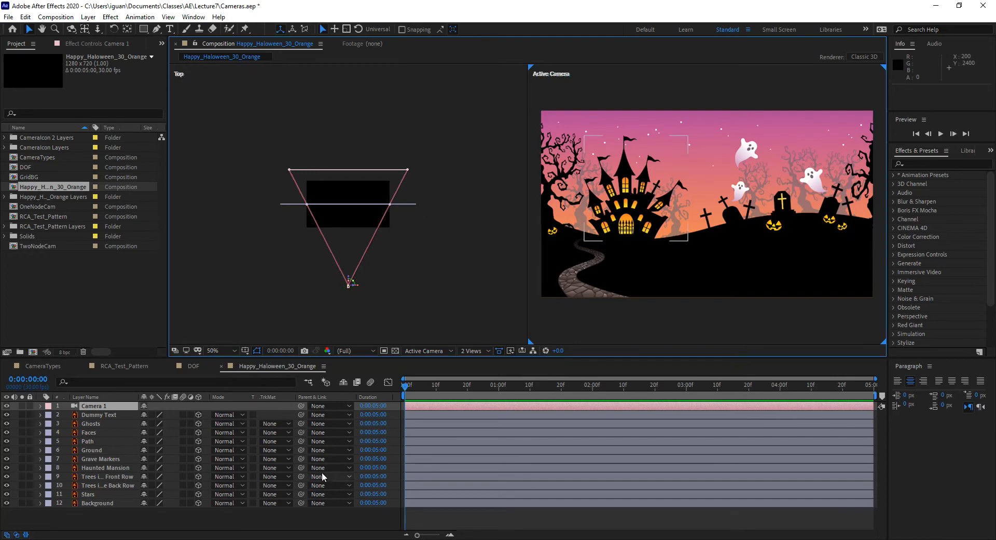
- Open the Camera 1 settings, move the dialog clear of both views and preview the 15mm lens preset
double_click(103, 406)
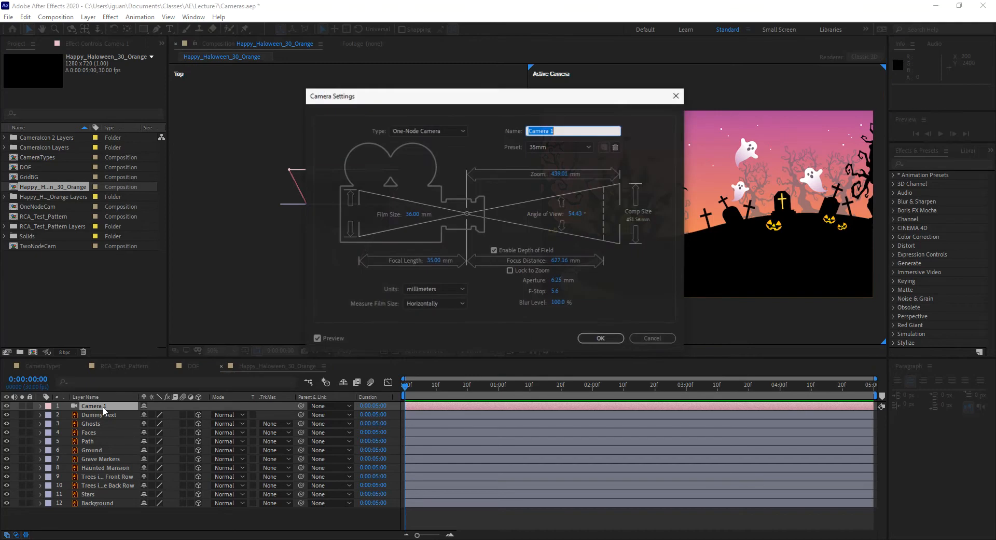
drag(562, 98, 861, 70)
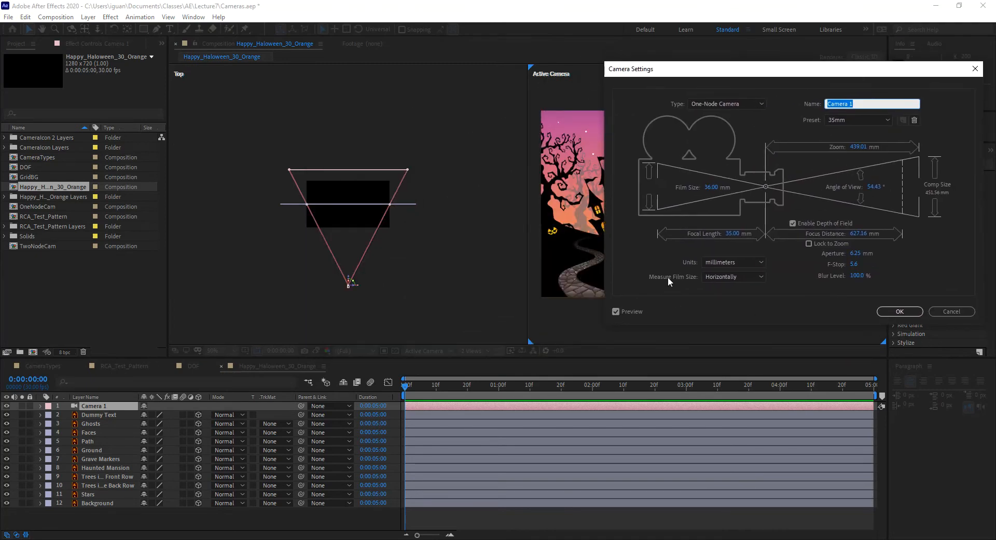
drag(744, 77, 518, 279)
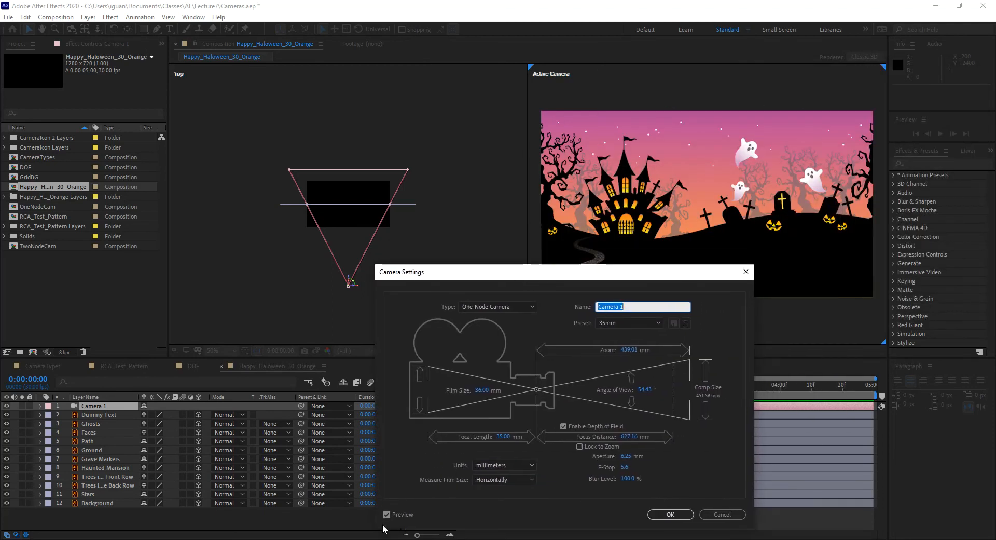
click(630, 324)
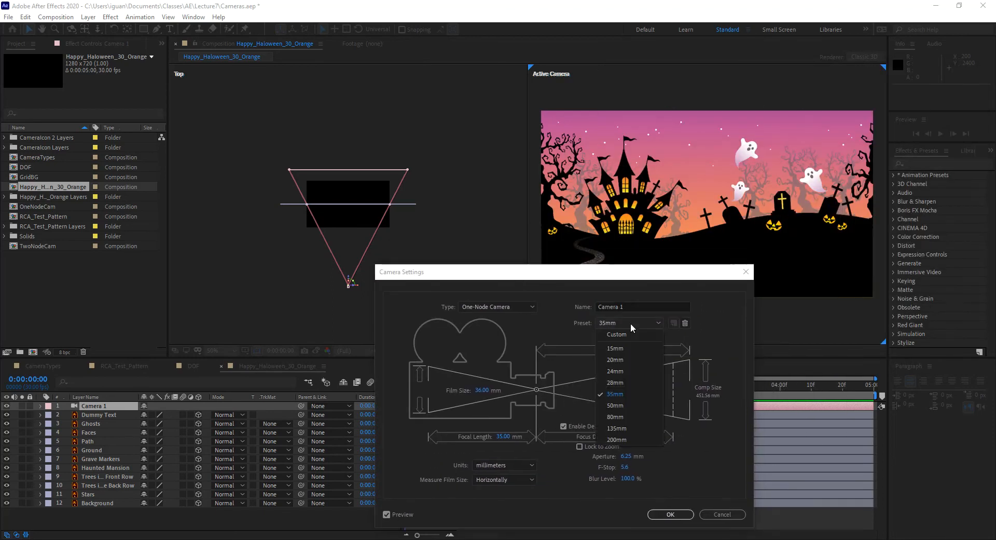
click(616, 348)
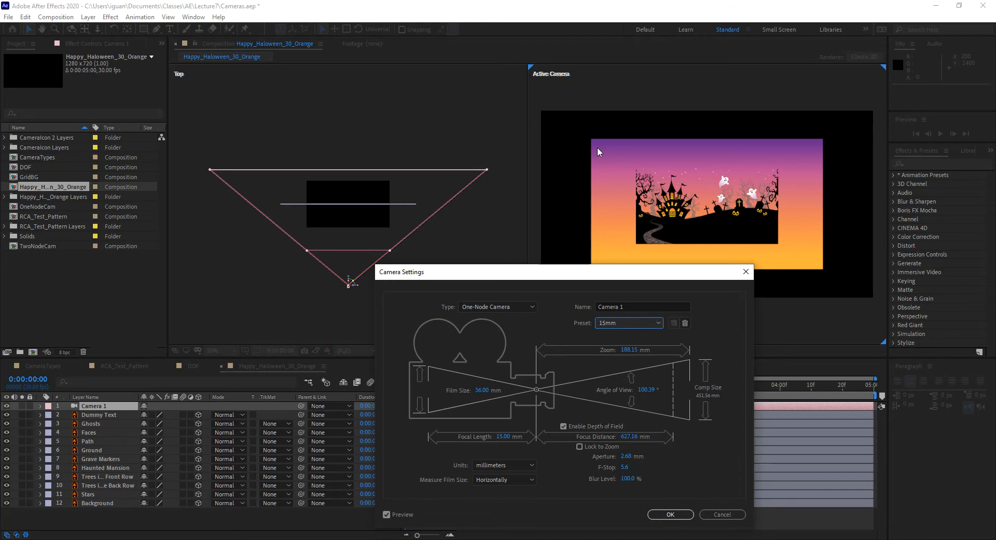
- Switch the Camera 1 lens preset to Custom, then return it to 35mm
click(633, 322)
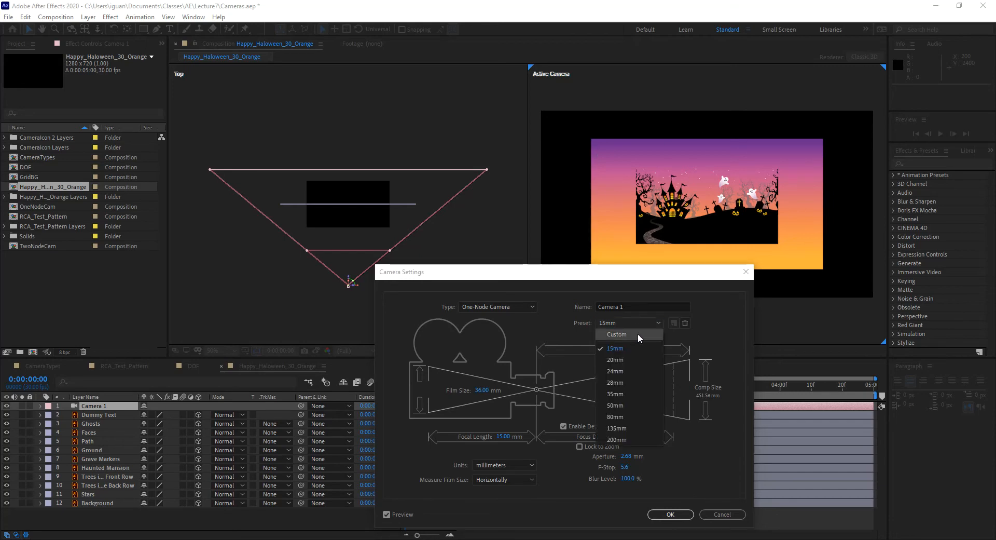
click(638, 333)
click(626, 322)
click(572, 330)
click(602, 324)
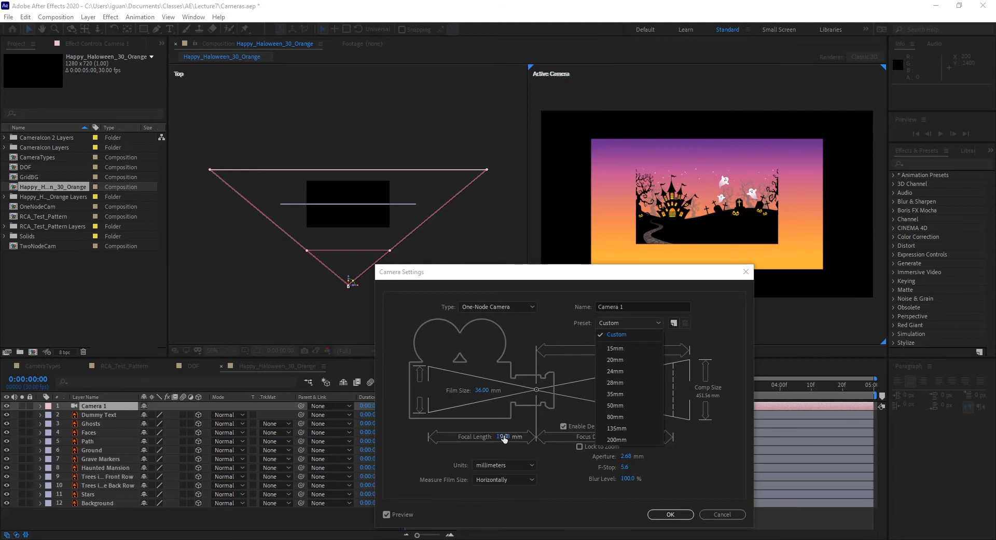
click(623, 393)
- Preview the 135mm lens preset on Camera 1, then restore 35mm and apply the camera settings
click(626, 327)
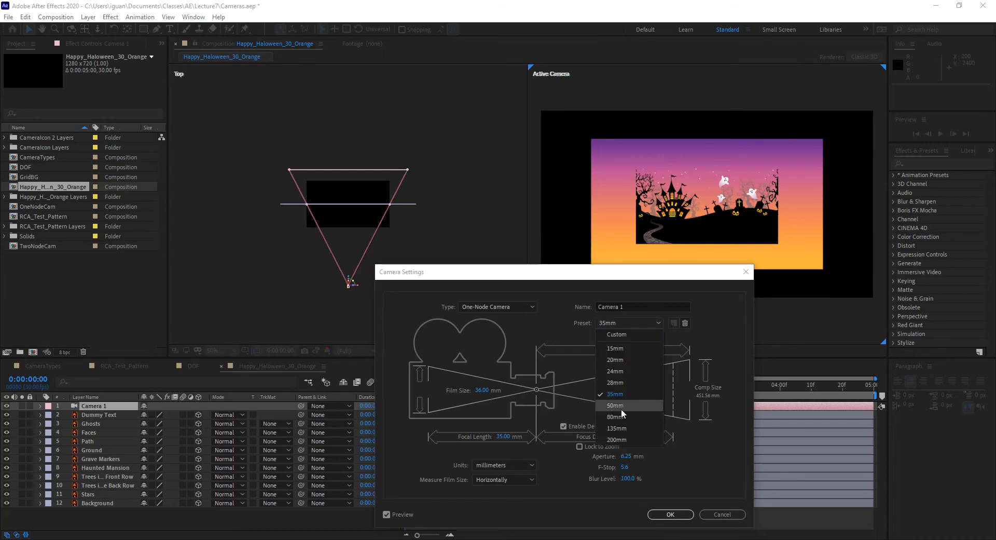
click(622, 429)
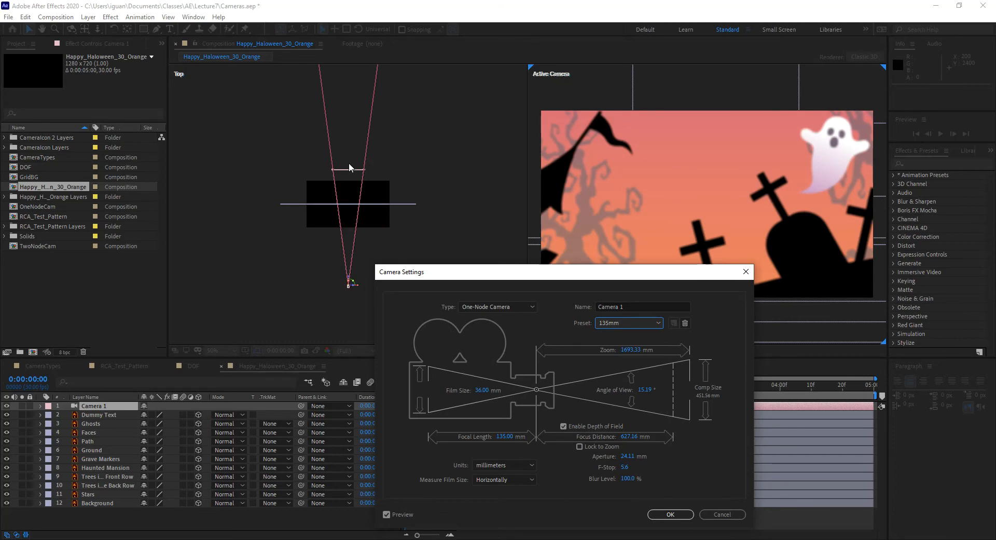
drag(519, 274, 514, 342)
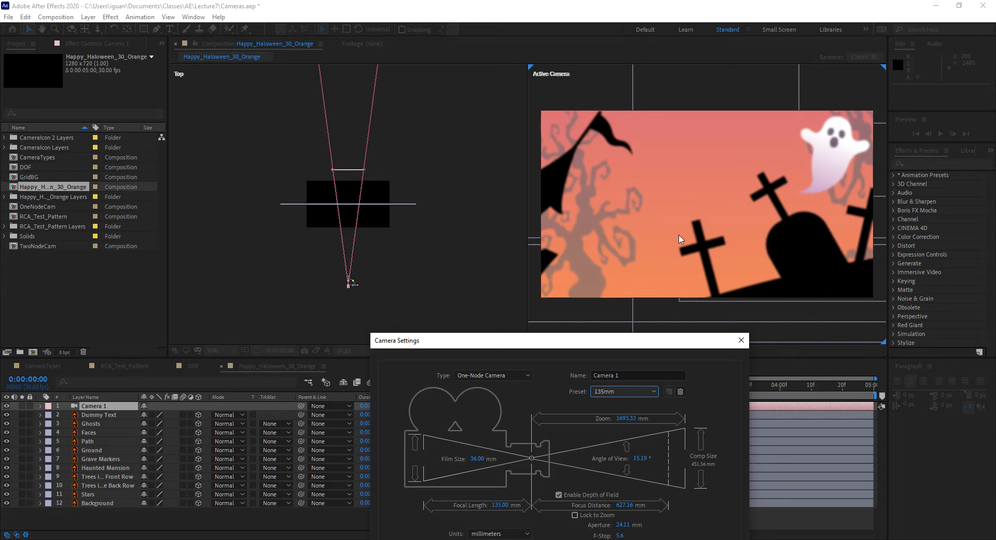
drag(579, 341, 577, 125)
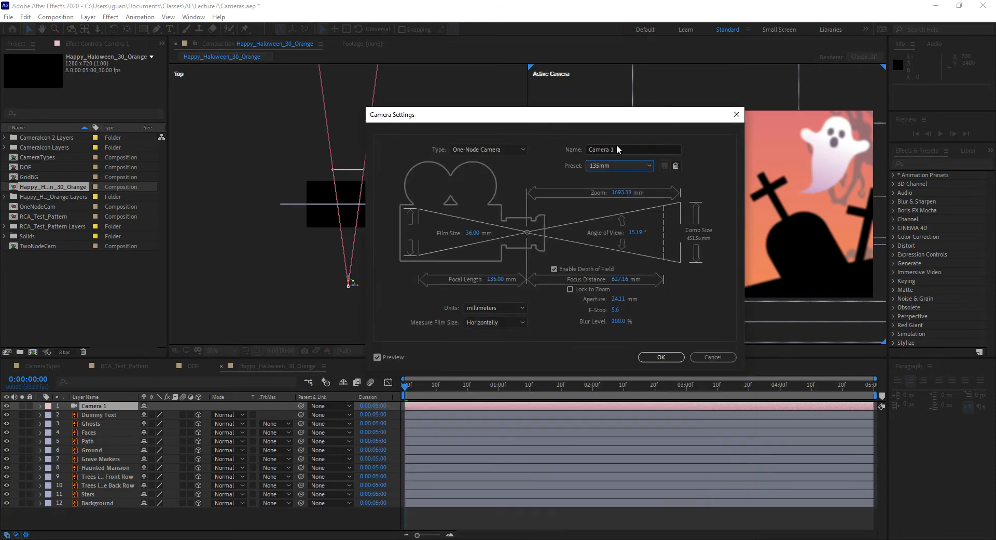
click(609, 166)
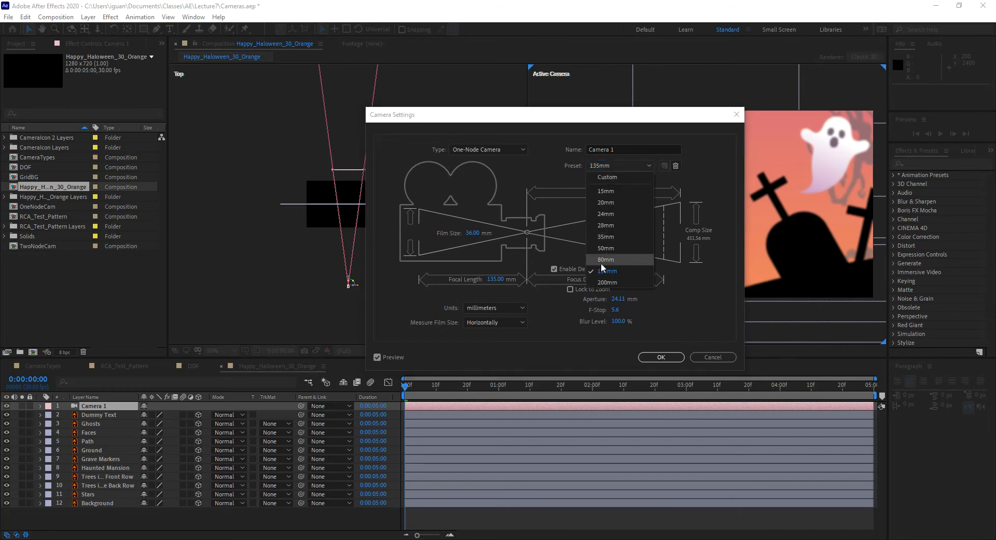
click(606, 236)
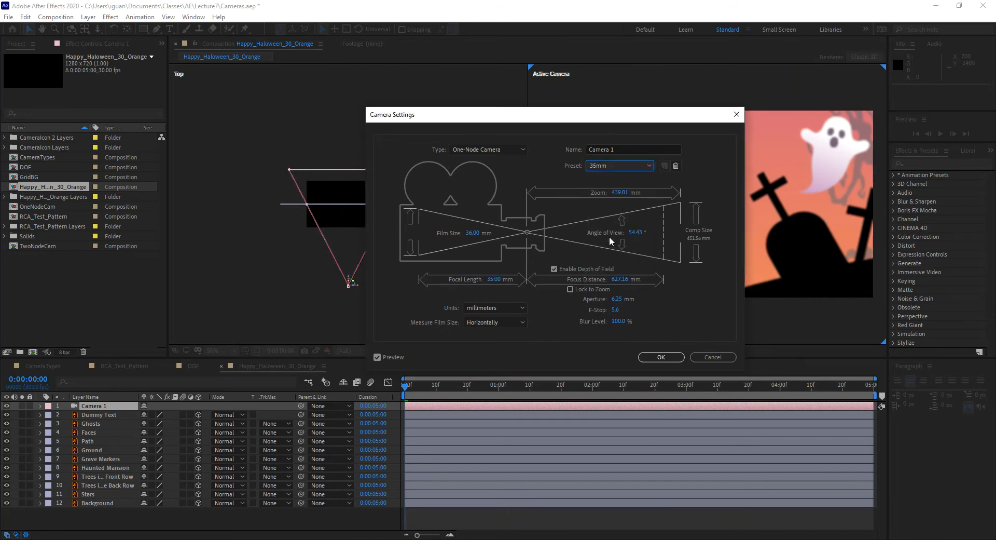
click(678, 357)
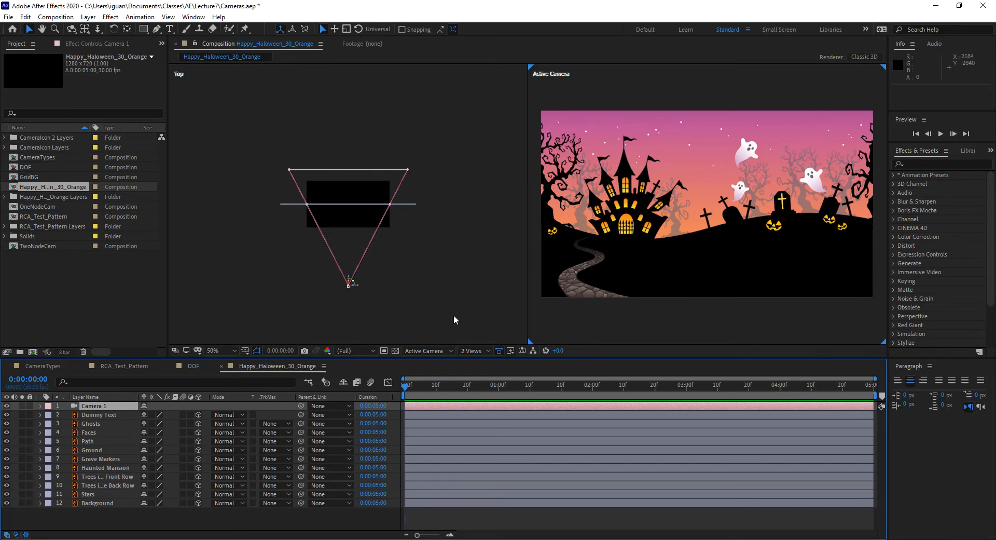
- Switch the composition viewer to the 4 Views layout
click(484, 351)
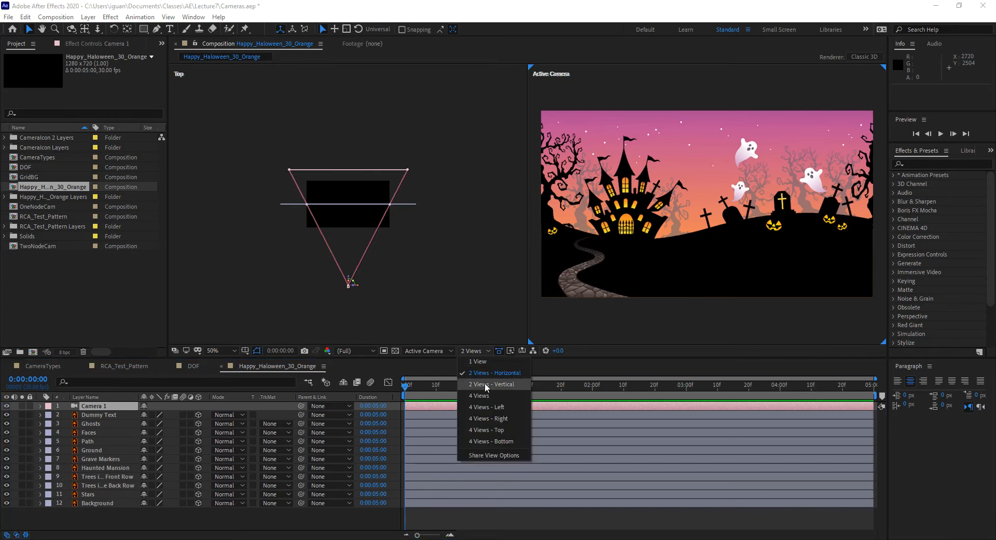
click(482, 396)
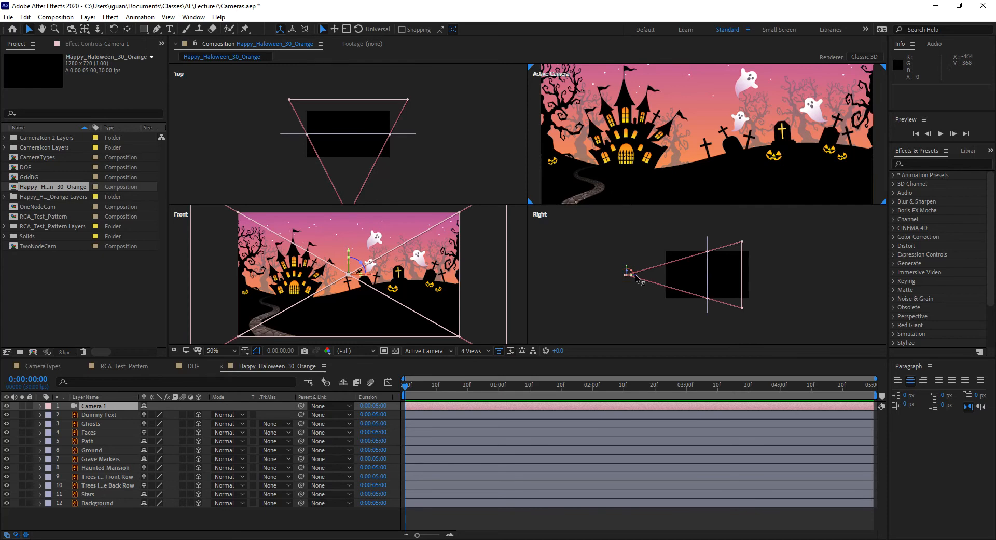
- Try pulling Camera 1 back from the scene along its Z axis in the Right view, then undo the move
mouse_move(637, 279)
mouse_down()
mouse_move(590, 286)
mouse_move(626, 262)
mouse_move(628, 273)
mouse_up()
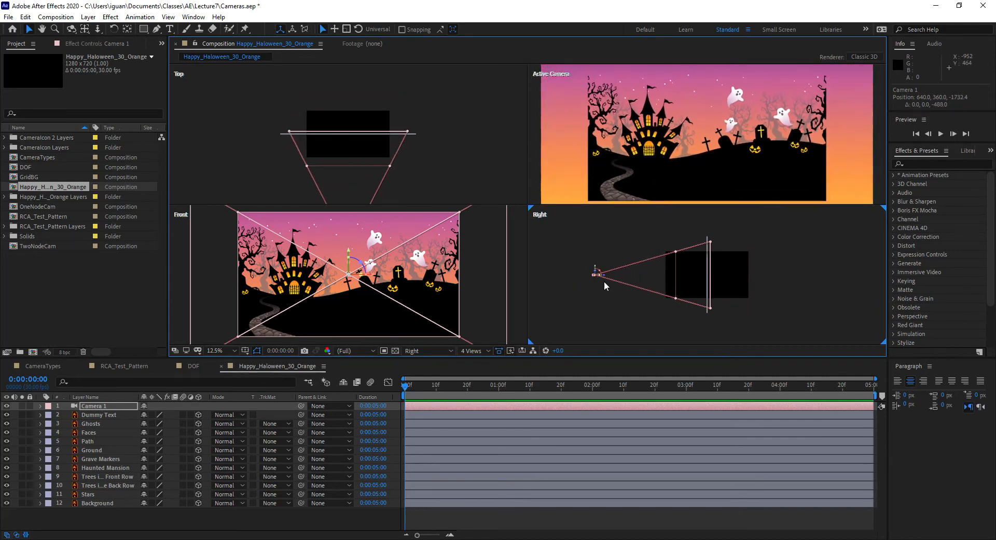
key(ctrl+z)
key(ctrl+z)
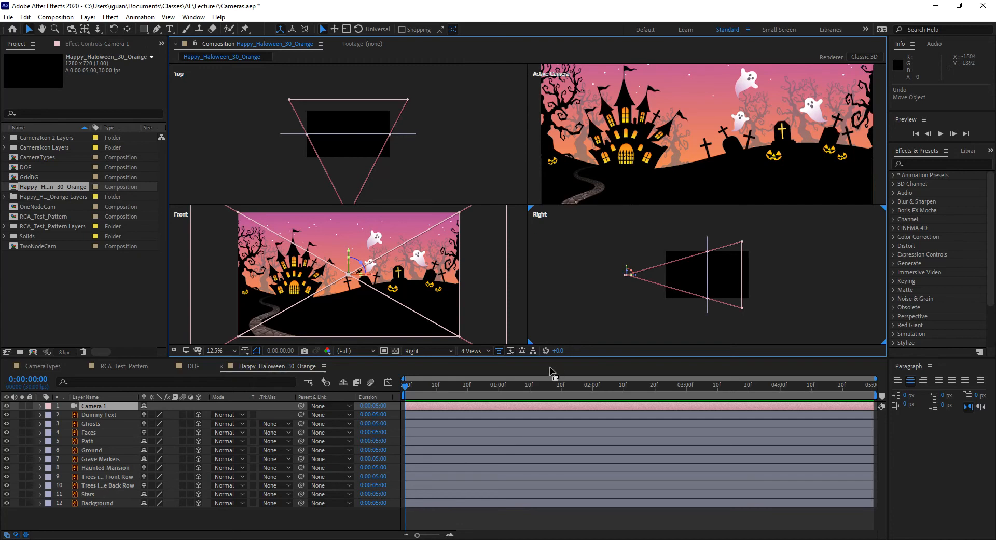
- Make the composition viewer taller, then maximize it to full window and restore the normal layout
drag(555, 357, 529, 376)
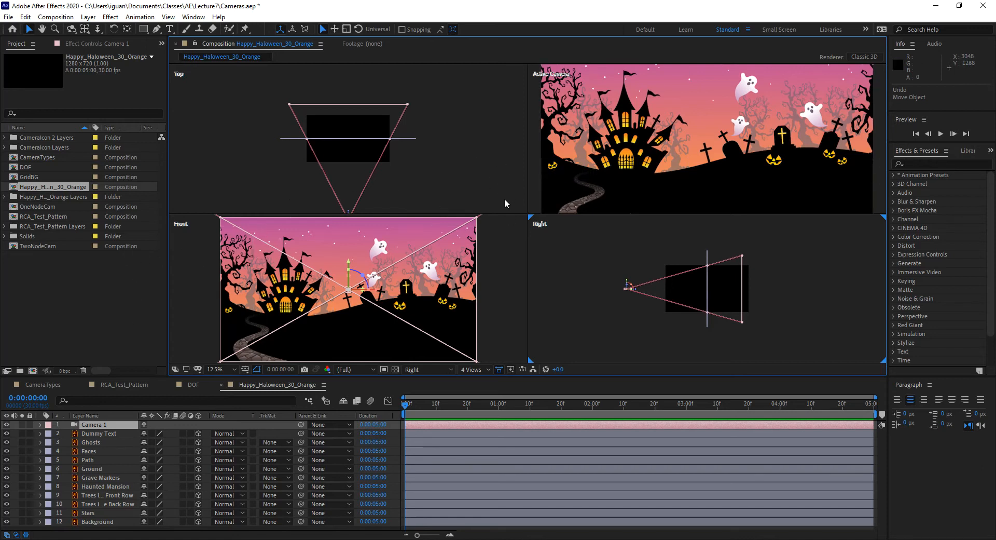
key(grave)
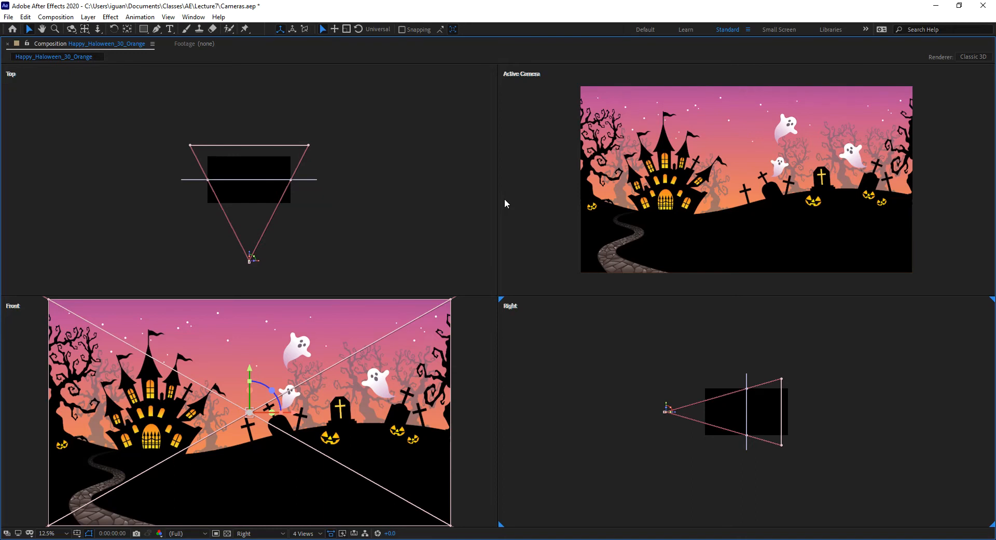
key(grave)
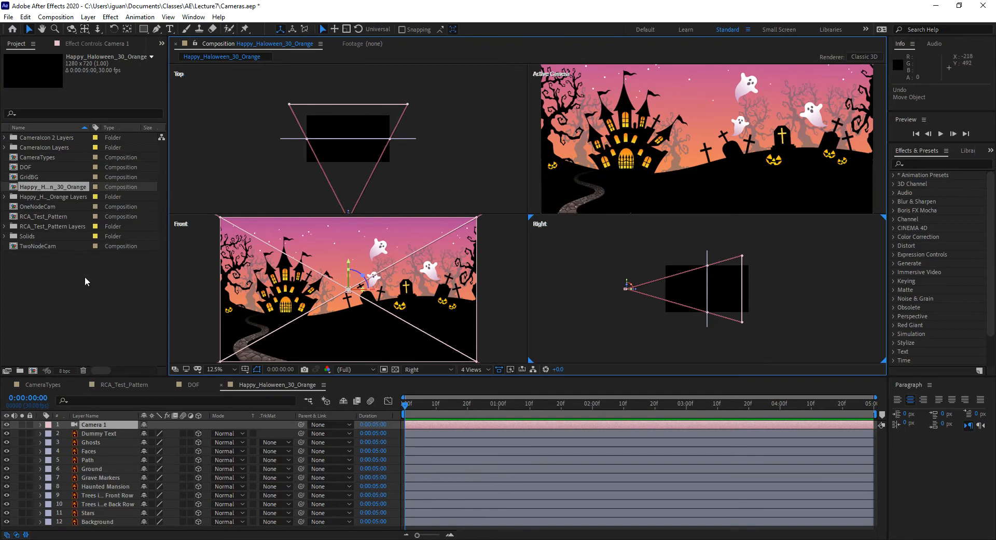
- Maximize and restore the Project, Timeline, Effects & Presets, Info, Paragraph and Composition panels in turn
key(grave)
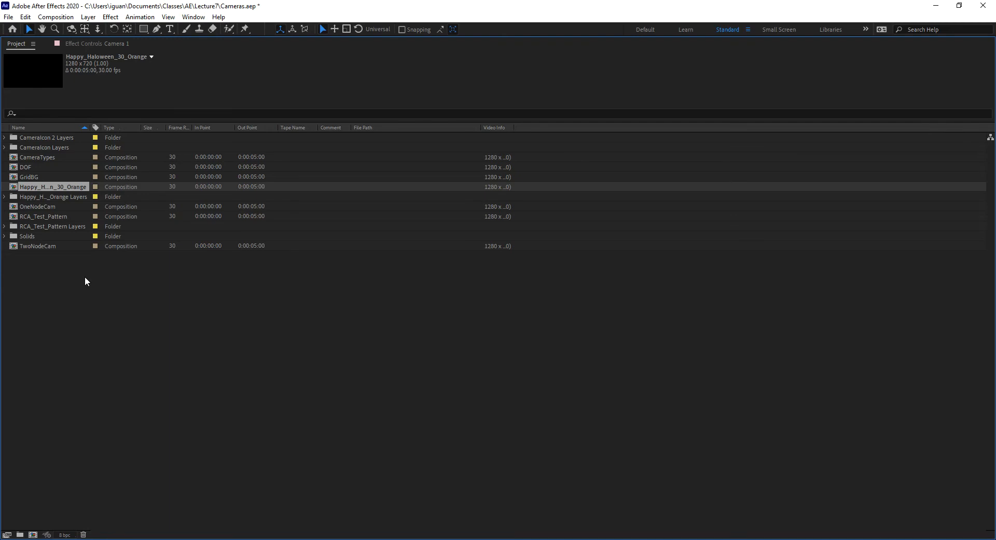
key(grave)
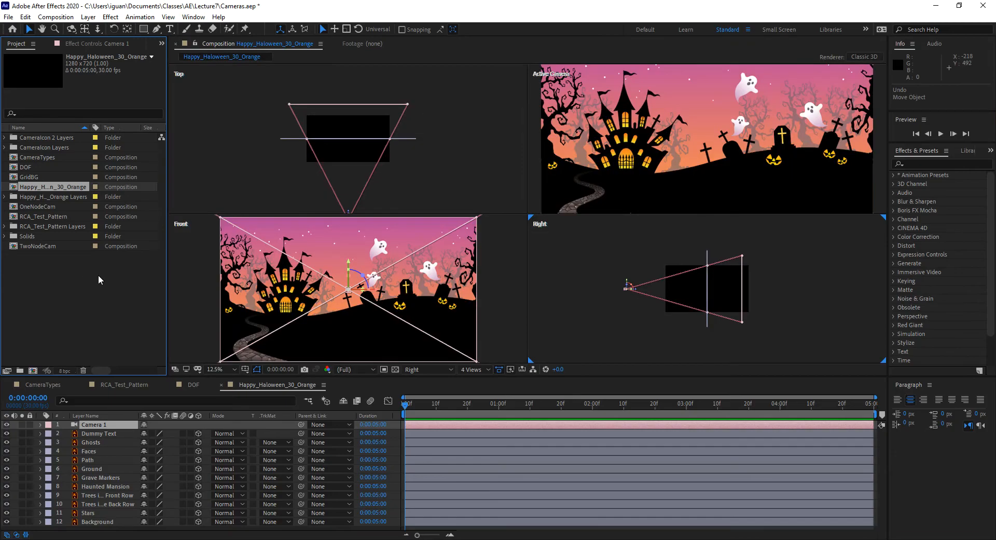
key(grave)
key(grave)
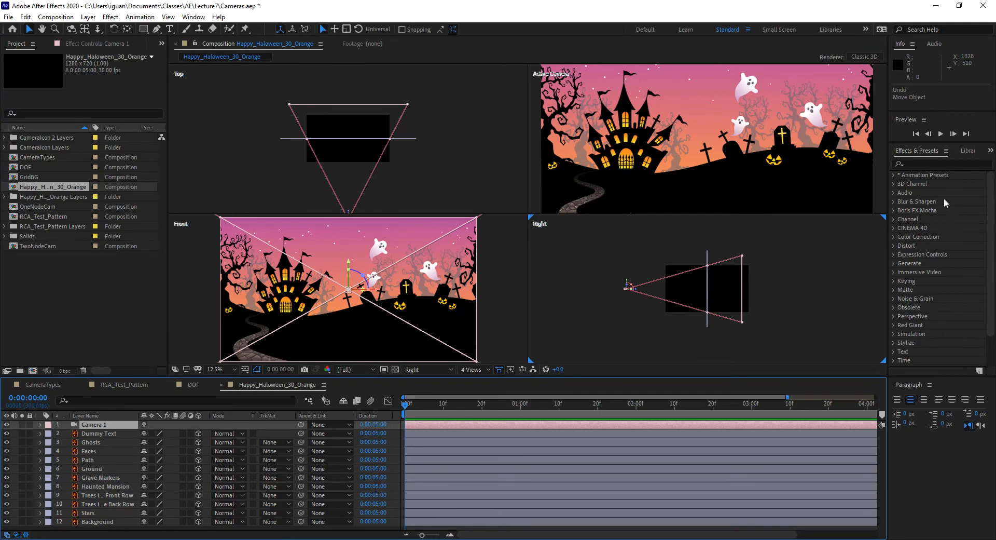
key(grave)
key(grave)
key(grave)
key(grave)
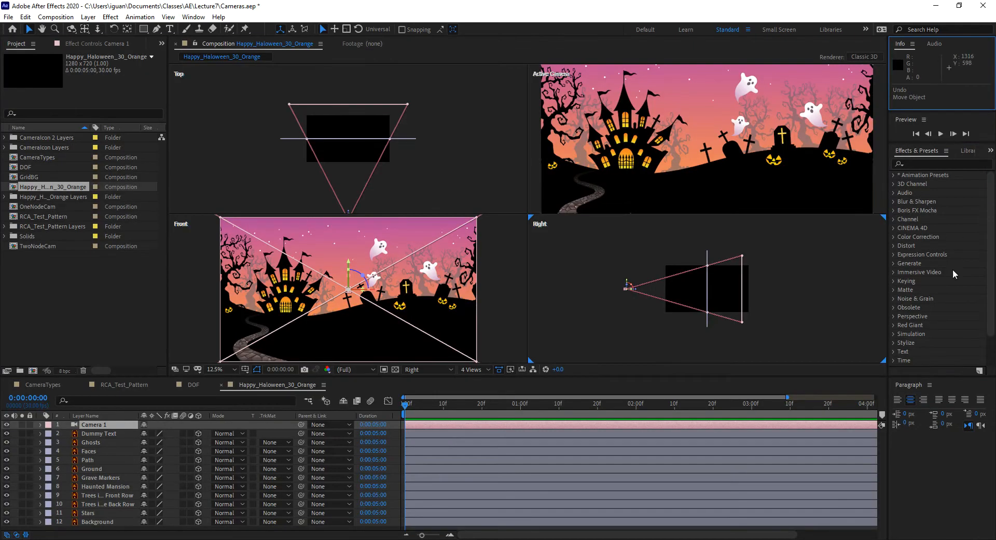
key(grave)
key(grave)
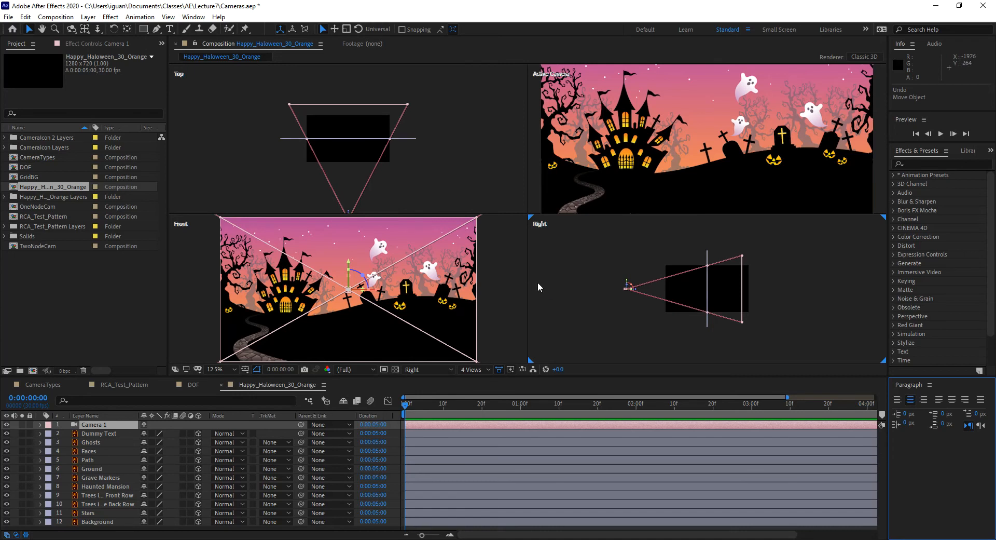
key(grave)
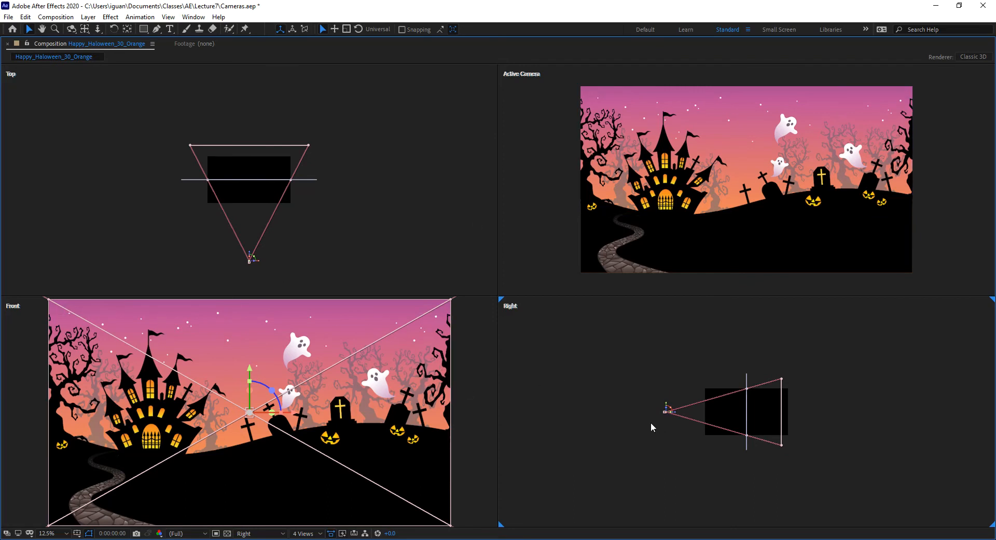
key(grave)
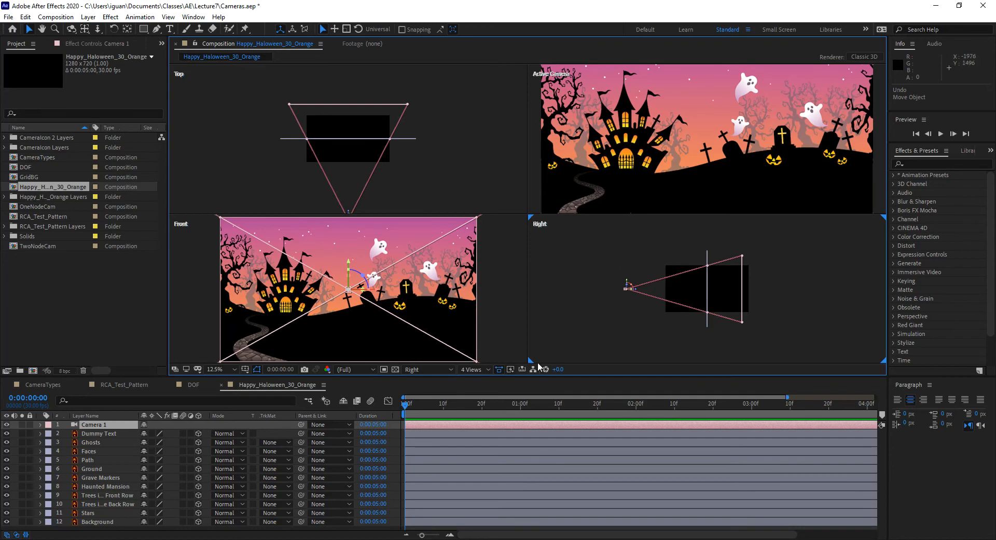
- Make the Front, Top, Active Camera and Right views active in turn, finishing on the Top view
click(497, 258)
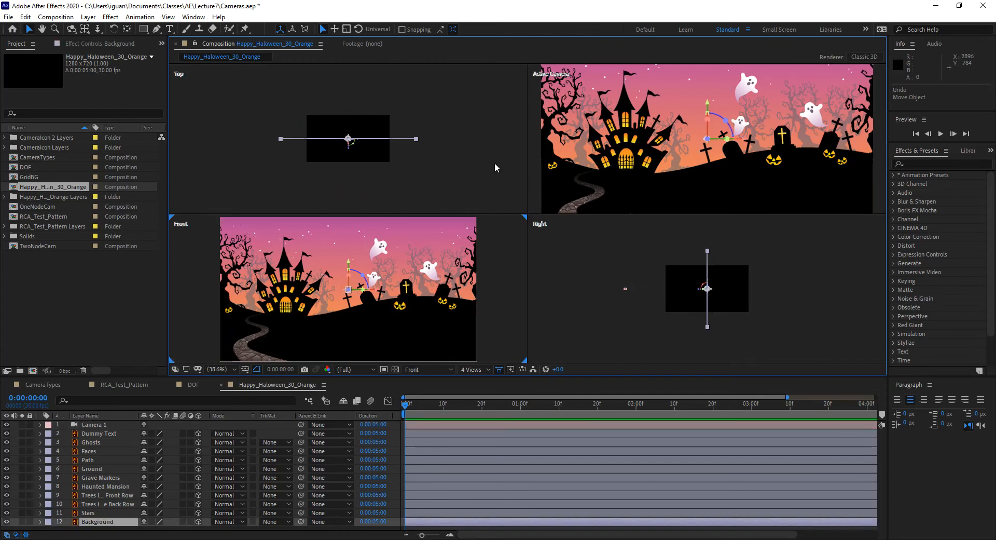
click(497, 107)
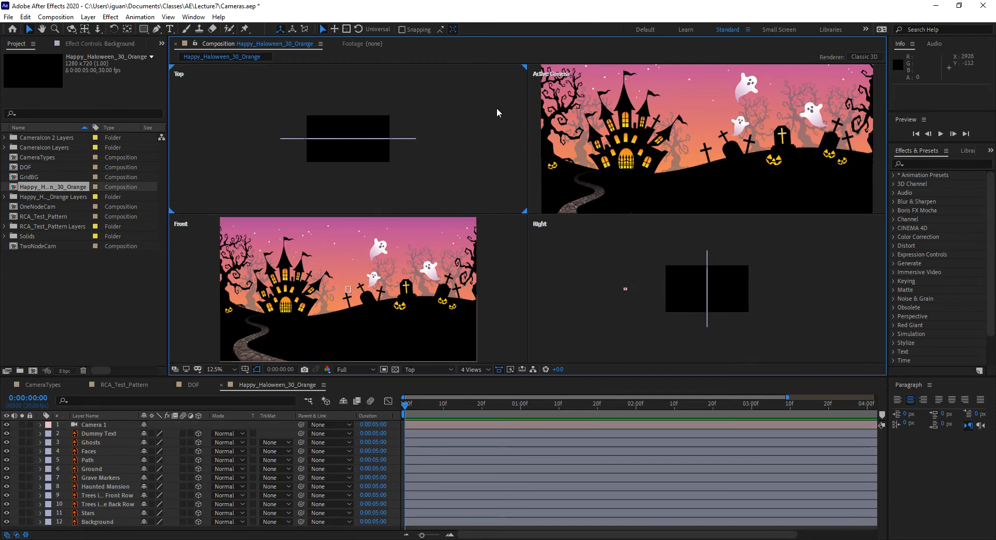
click(561, 140)
click(622, 295)
click(220, 114)
- Switch the active Top view to the Right view, then set it back to Top
click(417, 369)
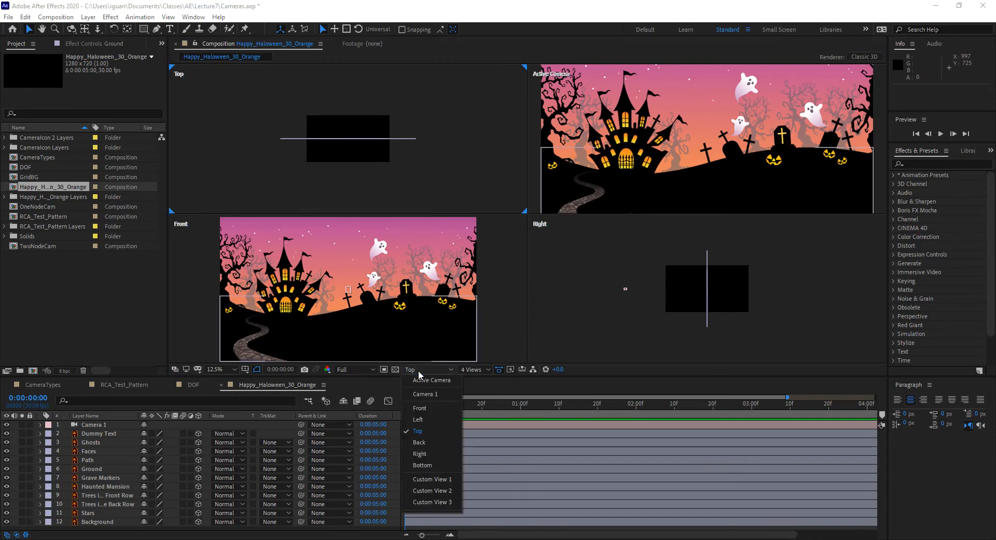
click(430, 455)
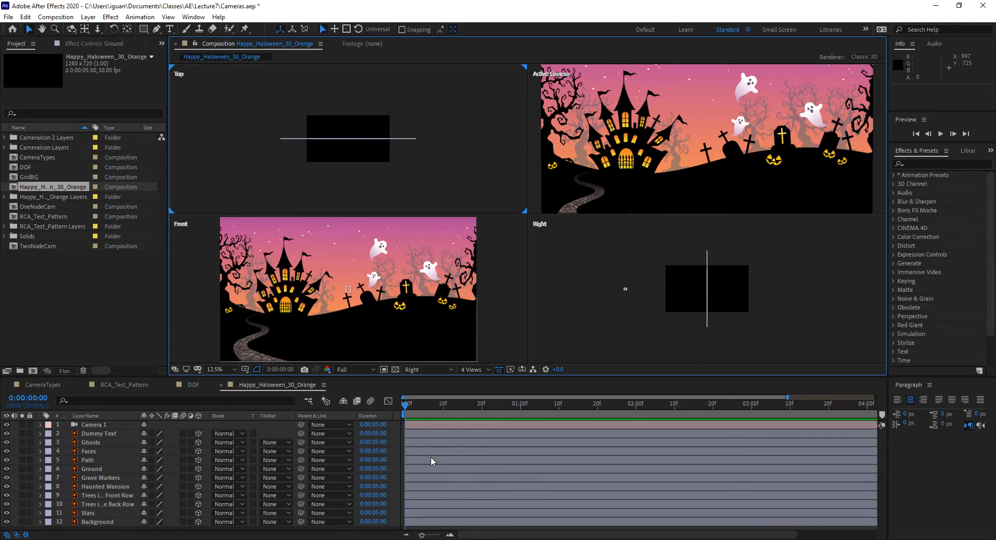
click(428, 368)
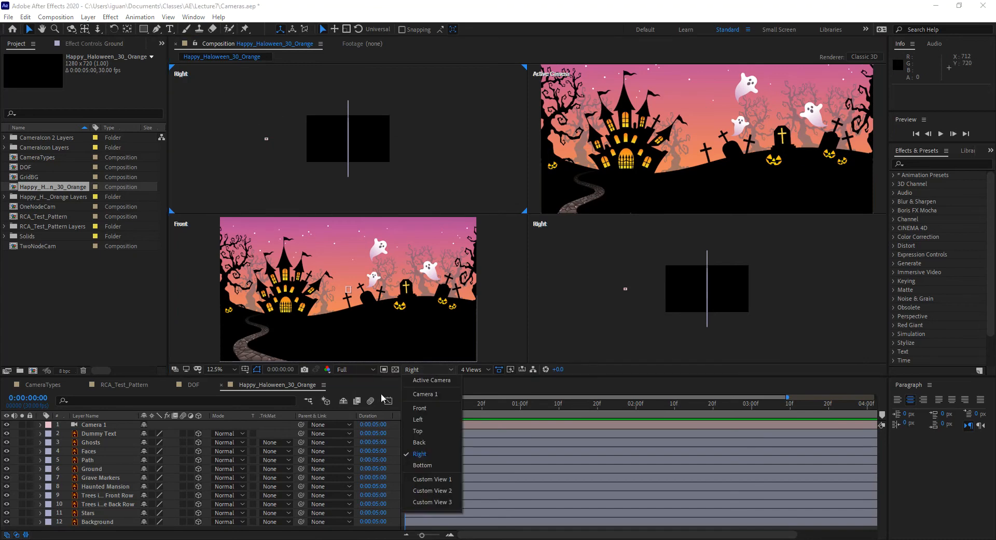
click(418, 430)
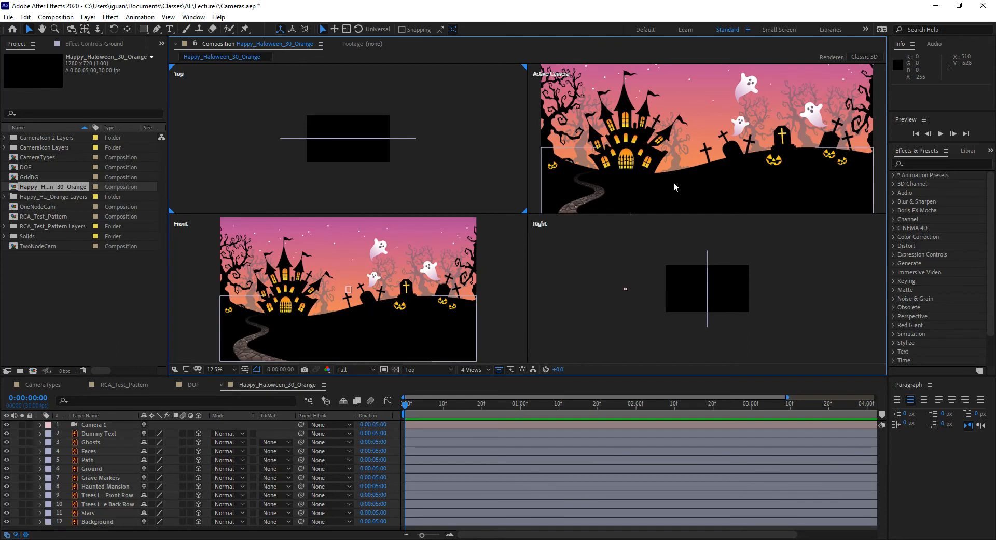
- Change the viewer to the 2 Views layout and show Custom View 1 in place of the Top view
click(444, 369)
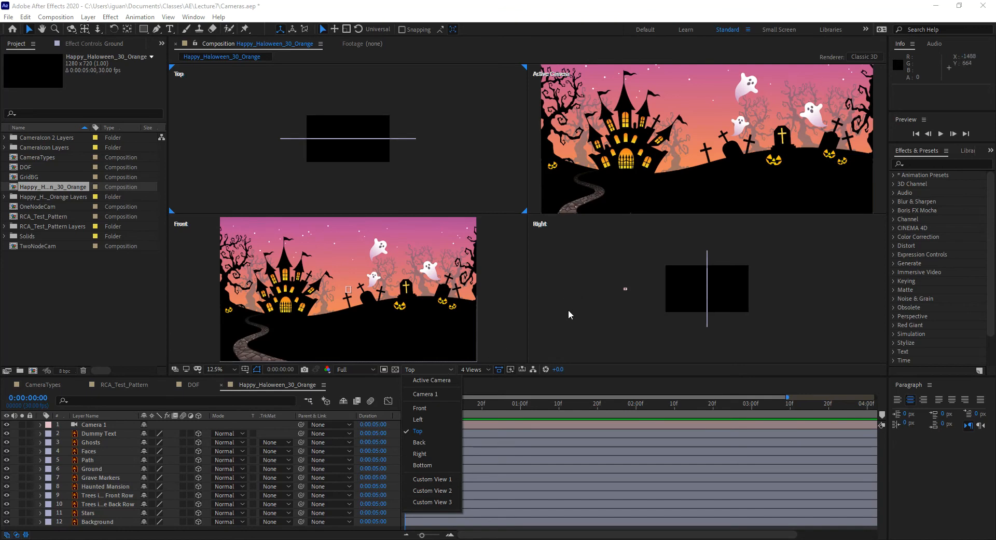
click(482, 370)
click(488, 390)
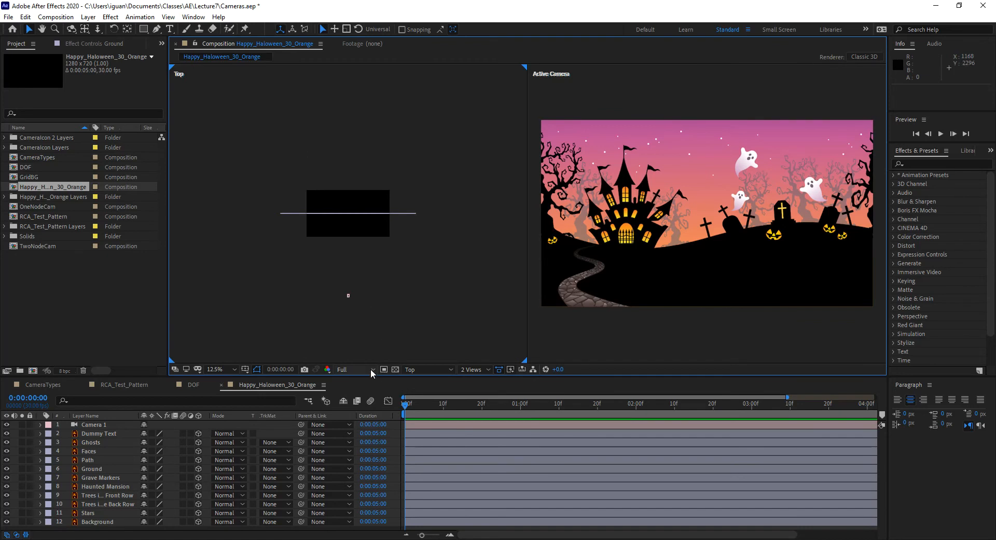
click(424, 368)
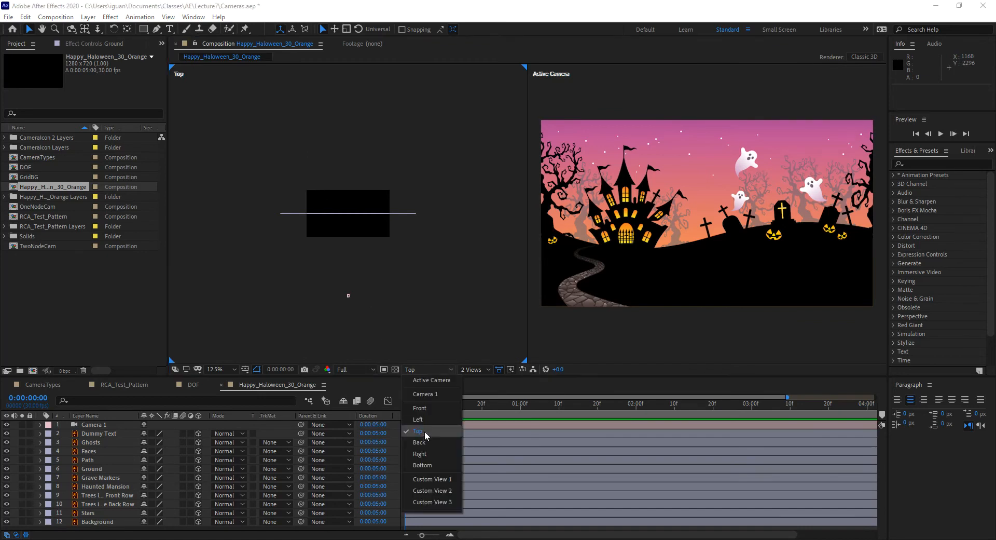
click(431, 478)
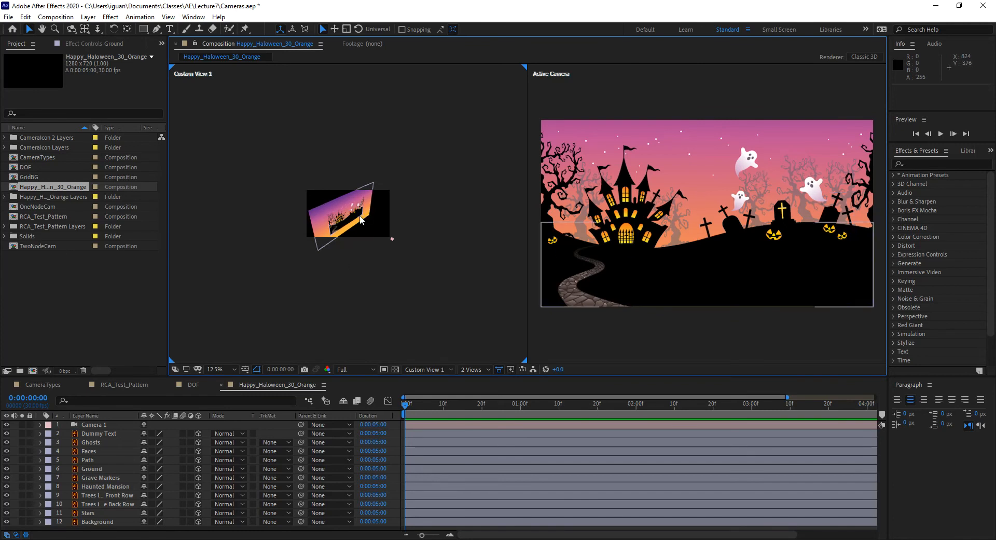
- Magnify Custom View 1 to 50% with Camera 1 selected and make the composition viewer taller
scroll(356, 218, up, 4)
scroll(382, 303, down, 4)
scroll(382, 303, up, 4)
click(93, 424)
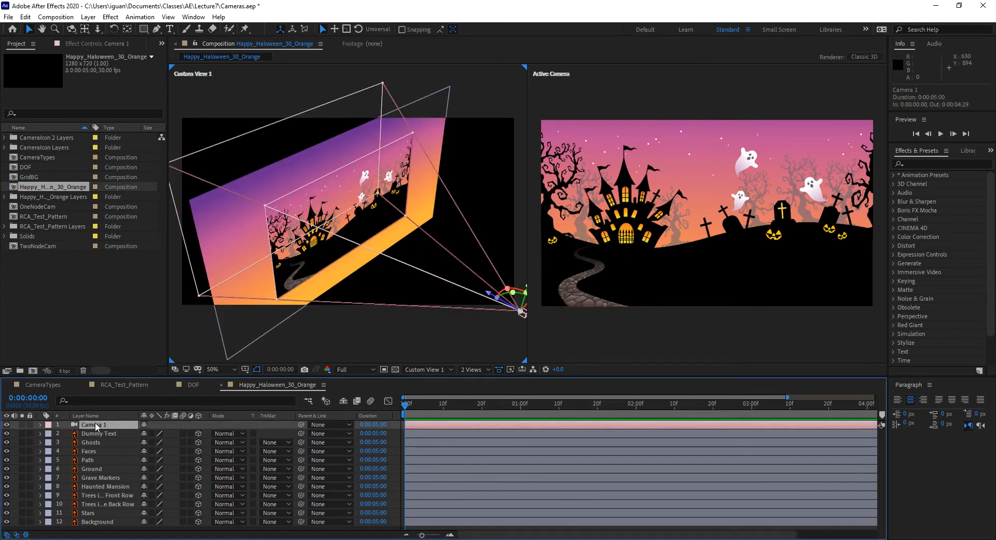
scroll(462, 294, down, 4)
scroll(463, 298, up, 4)
drag(458, 379, 459, 415)
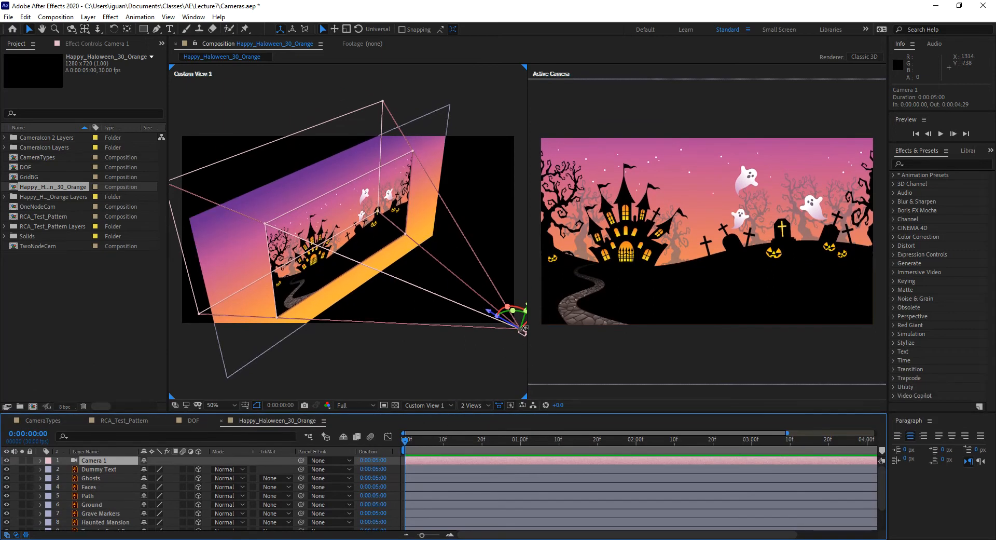
- Try moving and rotating Camera 1 with its axis handles in Custom View 1, then undo the changes
drag(523, 329, 496, 369)
key(ctrl+z)
drag(489, 310, 511, 320)
key(ctrl+z)
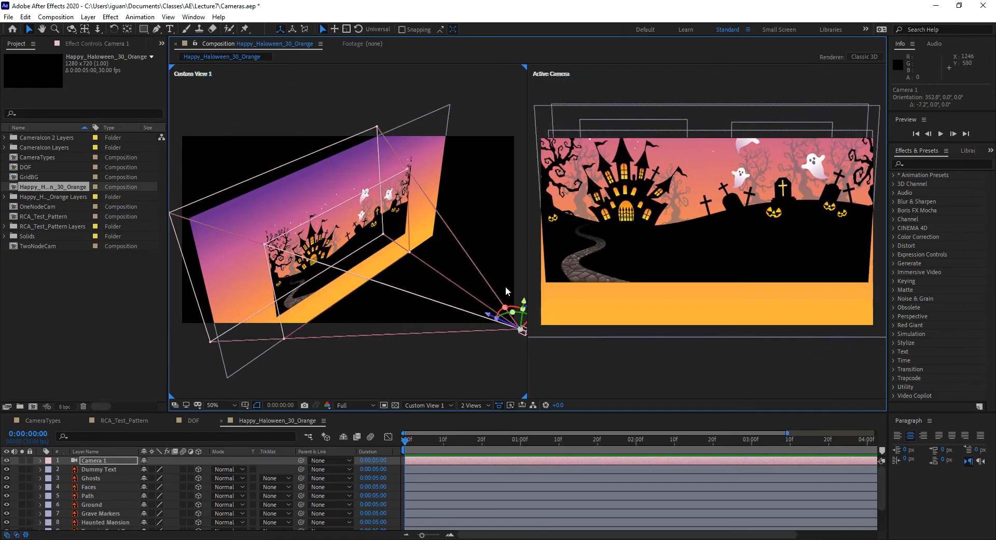
key(ctrl+z)
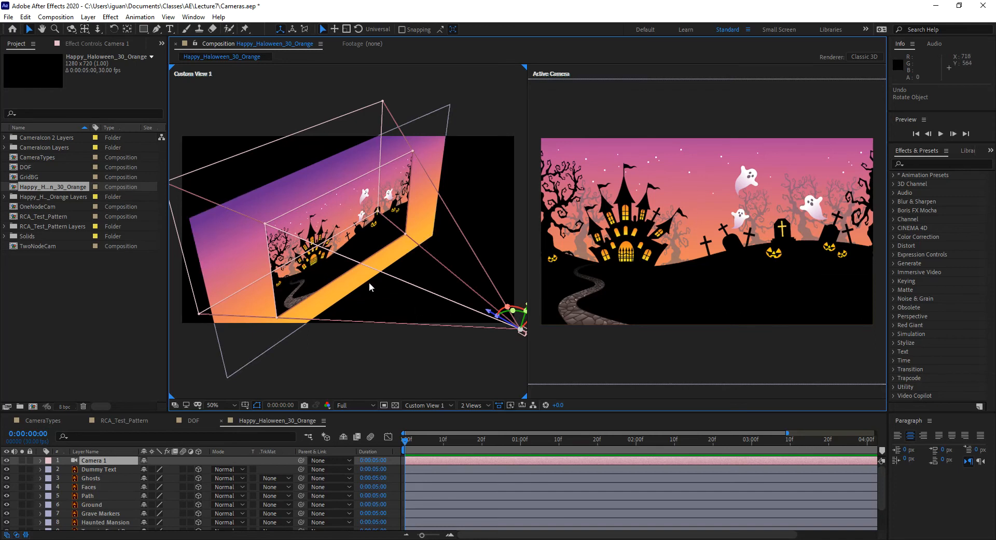
- Orbit Custom View 1 around the layered scene, then select Camera 1 and orbit to a slightly raised, nearly frontal angle
mouse_move(410, 298)
mouse_down()
mouse_move(379, 282)
mouse_move(396, 283)
mouse_move(413, 306)
mouse_up()
key(c)
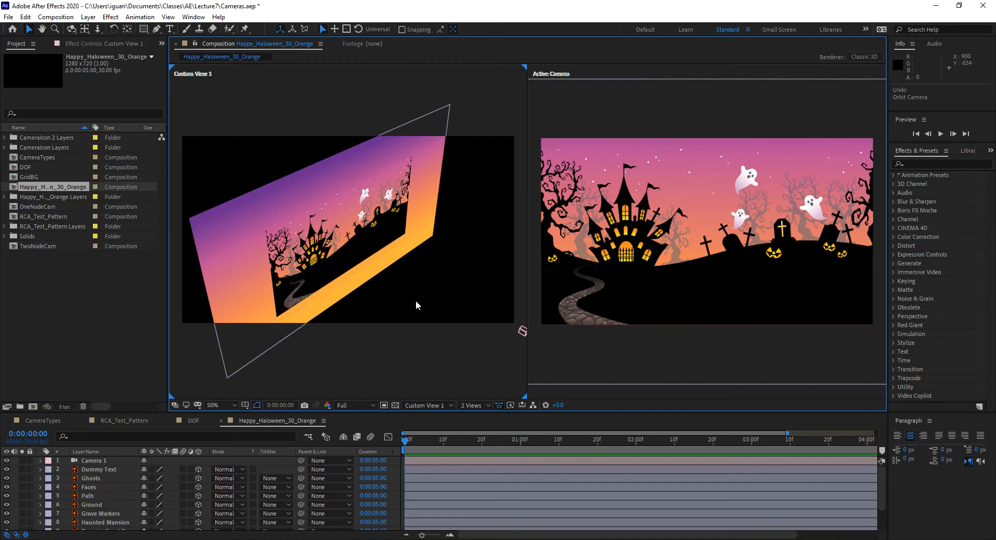
drag(416, 301, 516, 273)
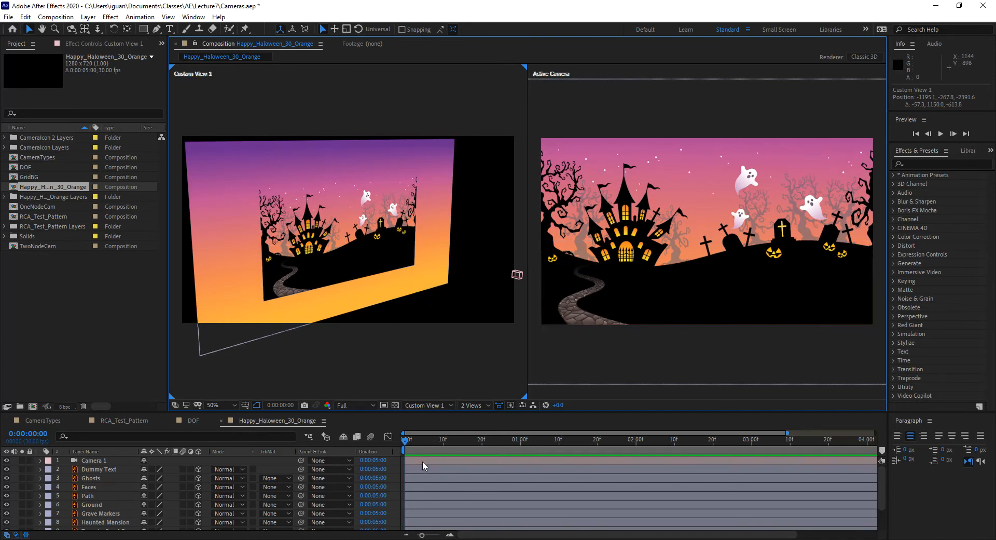
drag(426, 275, 371, 173)
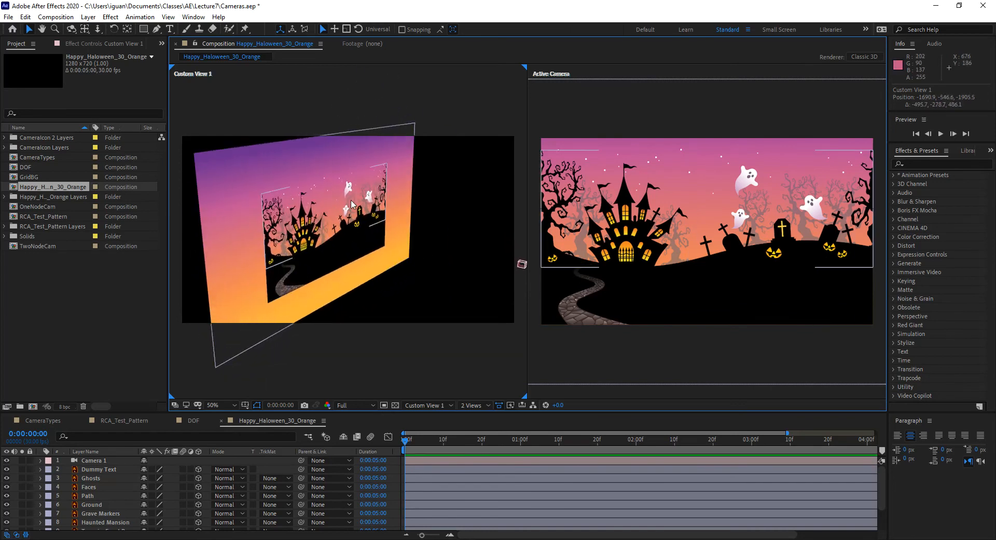
drag(381, 291, 368, 275)
drag(435, 284, 457, 305)
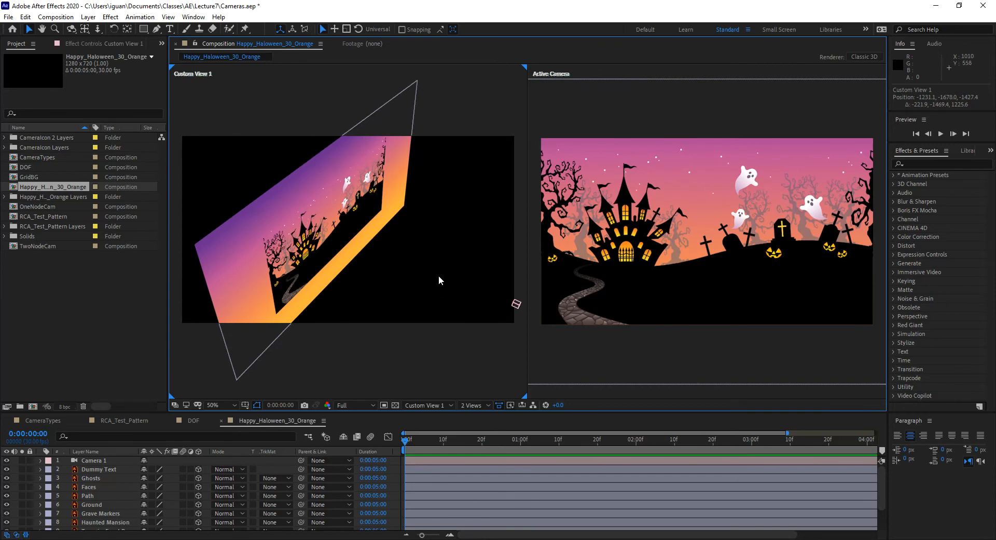
click(96, 461)
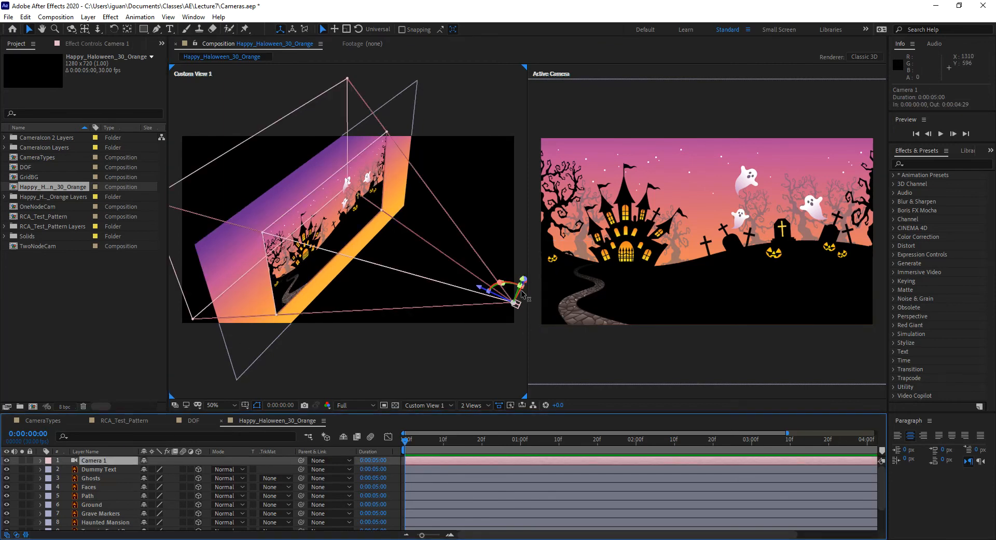
drag(420, 317, 389, 289)
- Try dragging Camera 1's move and rotation handles in Custom View 1, then undo both changes
mouse_move(477, 278)
mouse_down()
mouse_move(551, 283)
mouse_move(461, 292)
mouse_up()
key(ctrl+z)
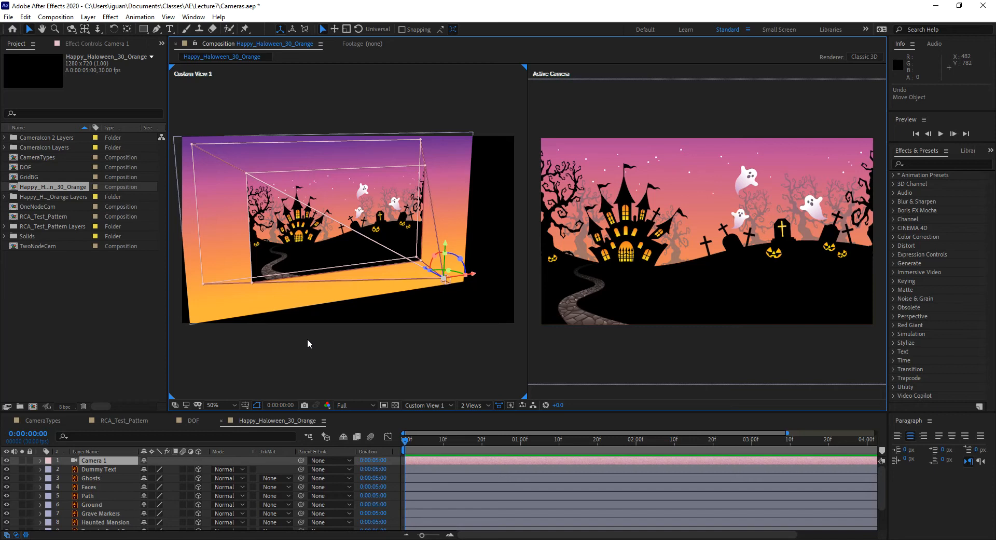
key(ctrl+z)
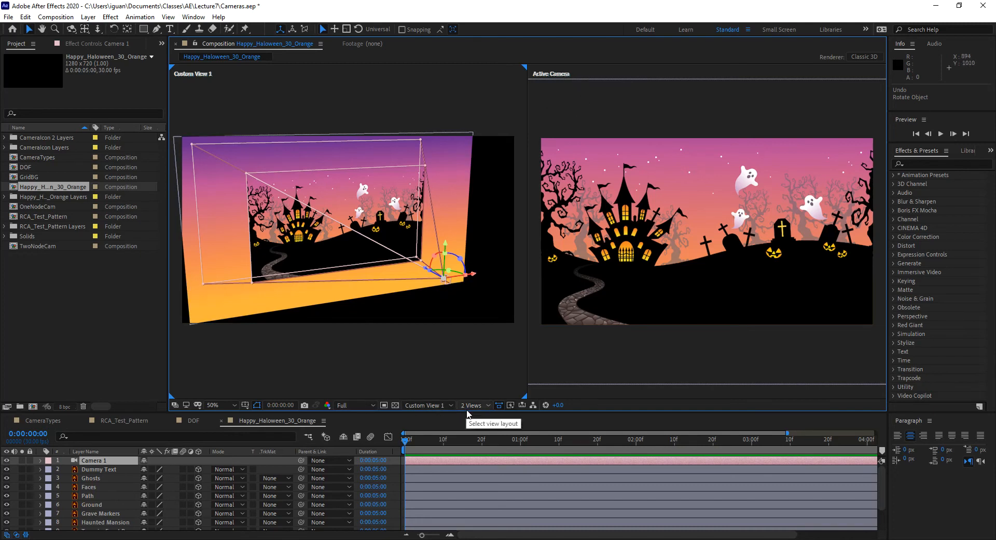
- Make the Active Camera view active and check its available 3D view options
click(551, 92)
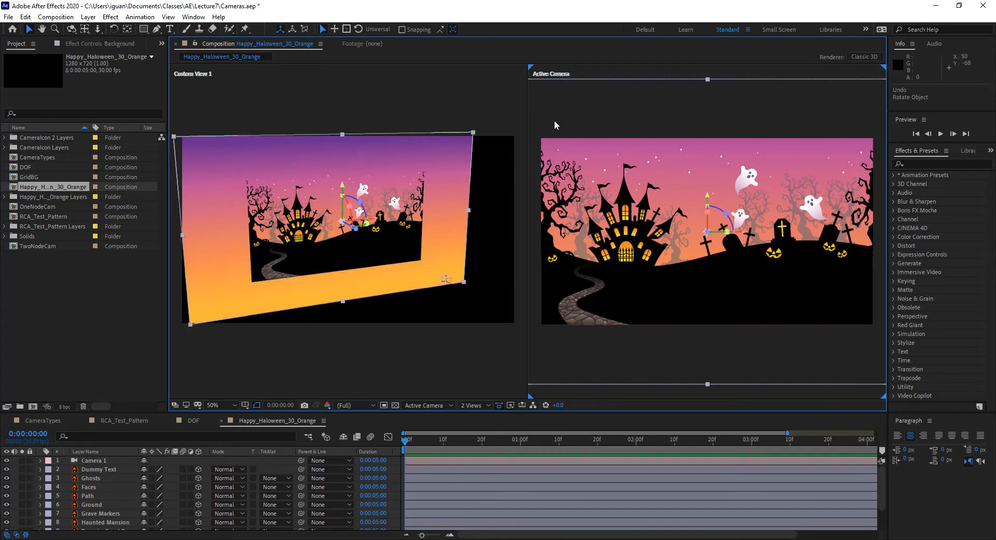
click(428, 406)
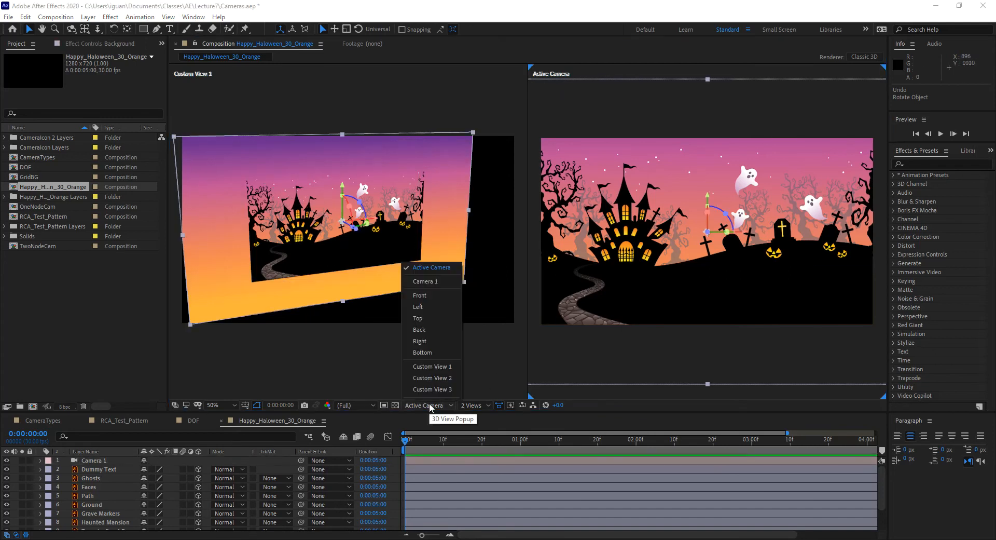
click(428, 404)
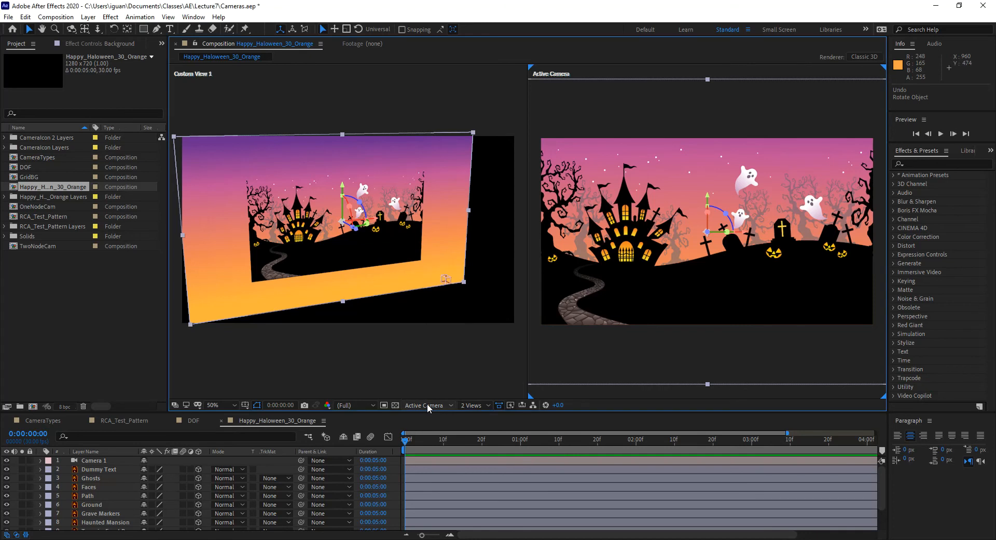
- Reveal Camera 1's Position, Orientation and Rotation properties and make the timeline area taller
click(109, 462)
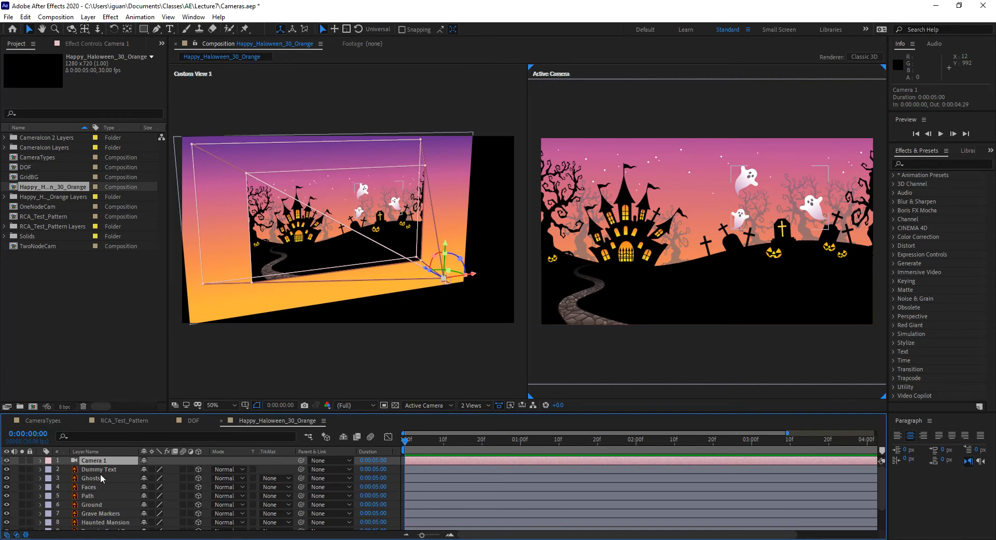
key(p)
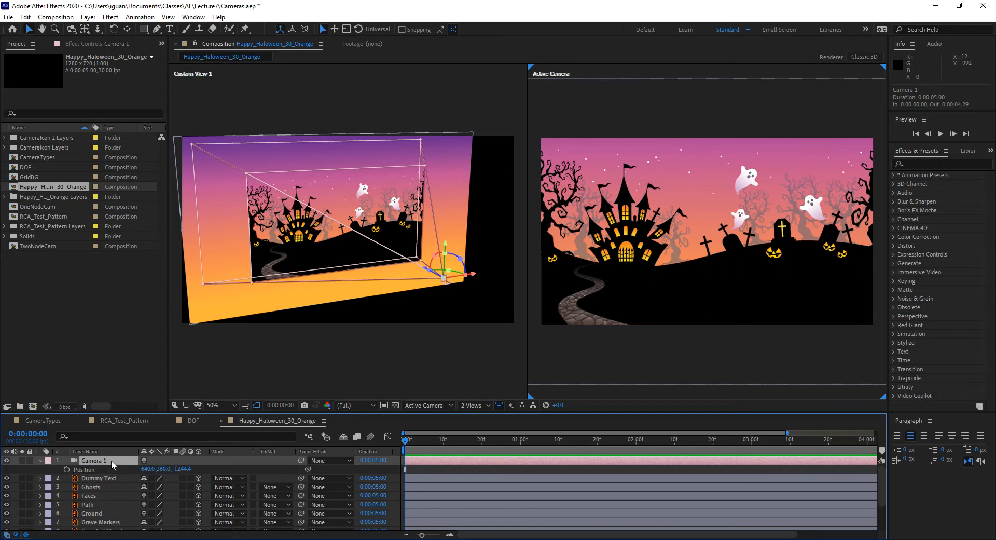
key(shift+r)
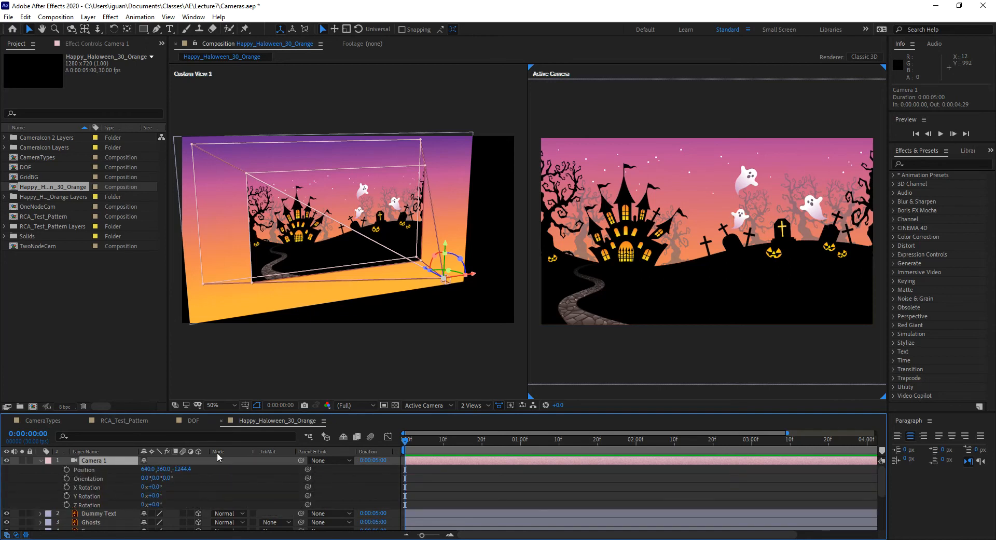
drag(233, 412, 228, 385)
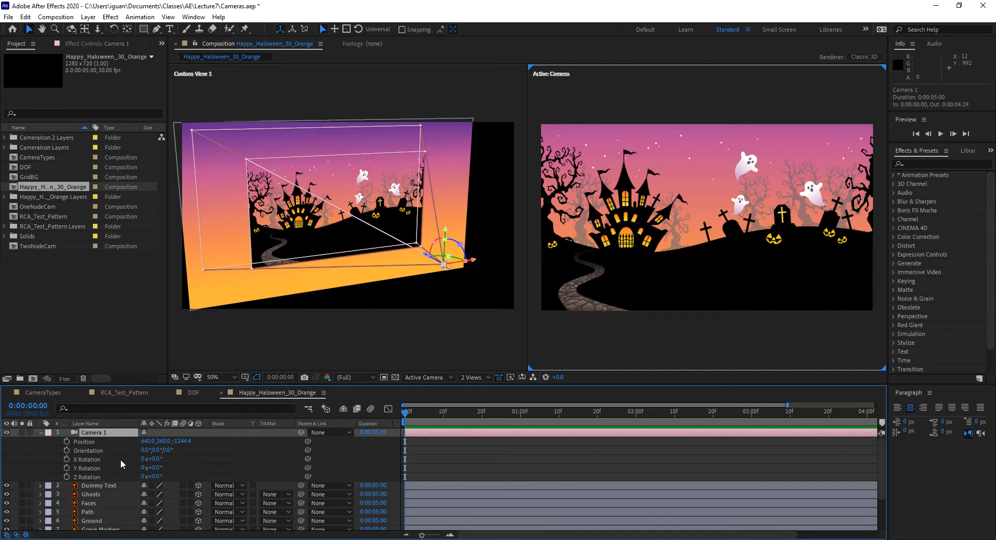
- Keyframe Camera 1's Position and Orientation at 0:00:00:00, then at 0:00:03:00 move it forward and roll it 14.5° about Z
click(66, 441)
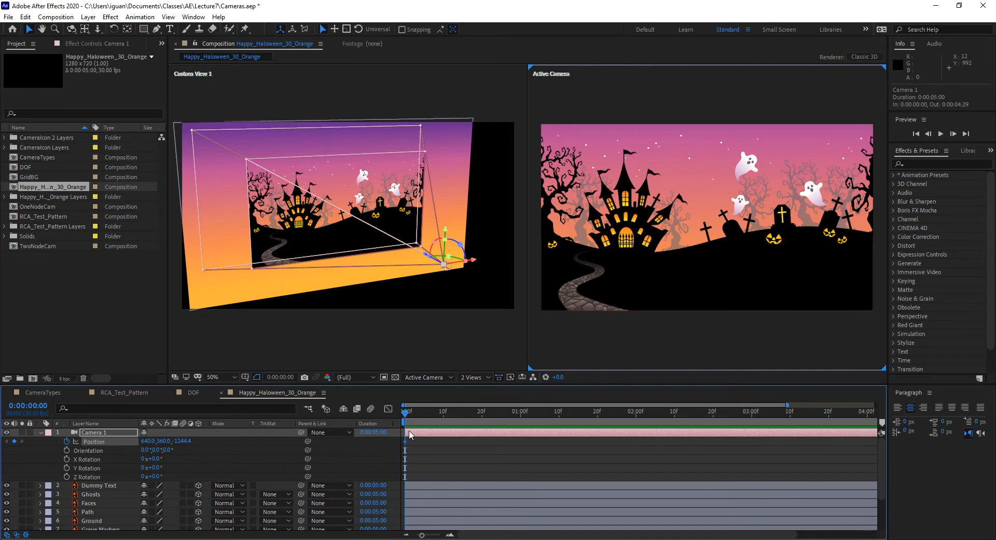
click(67, 449)
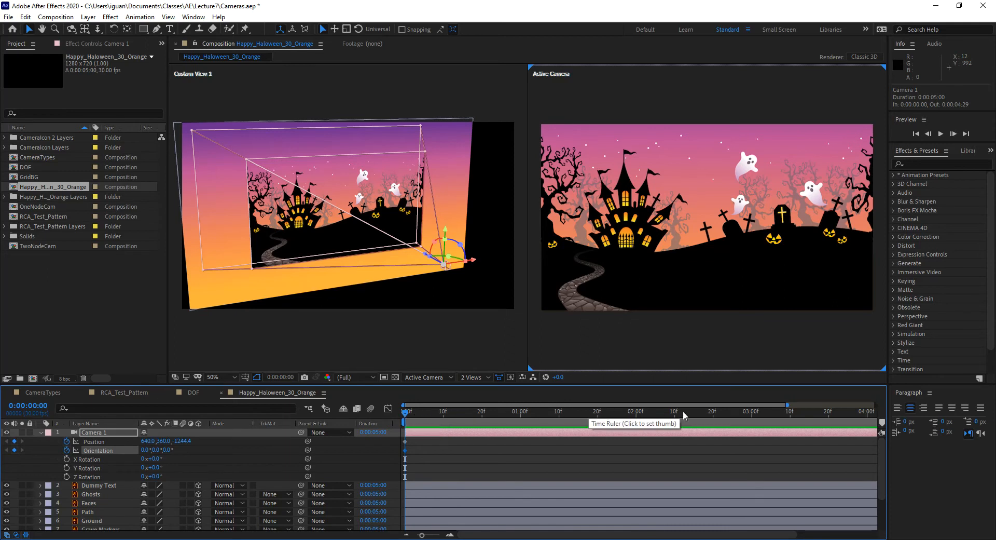
click(752, 412)
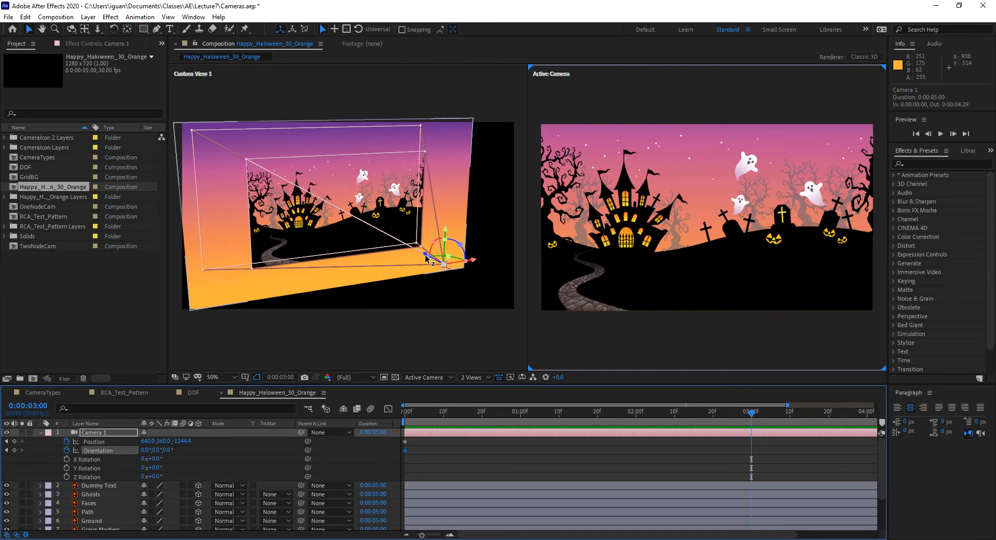
drag(426, 257, 442, 236)
drag(530, 410, 388, 467)
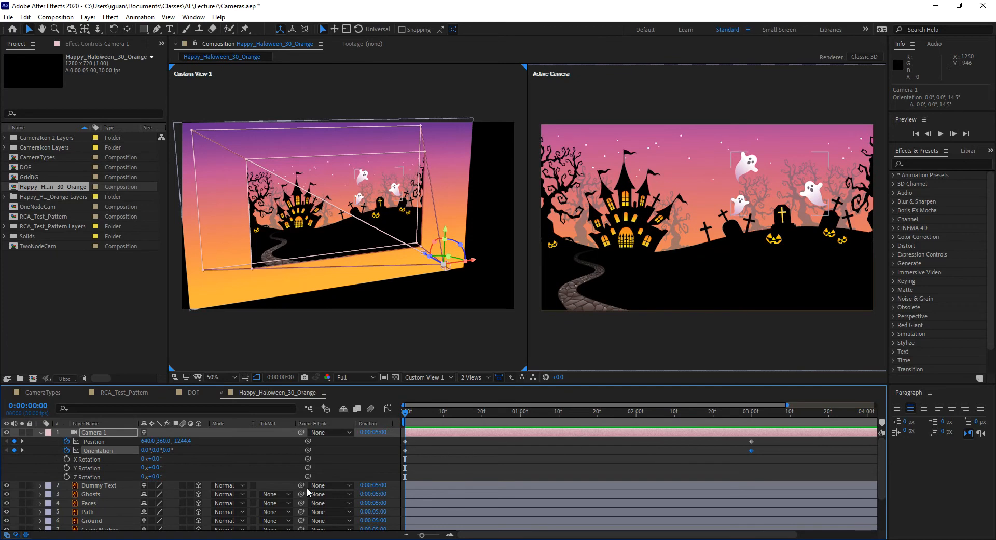
- Trim the beginning of the Camera 1 layer so that it starts at 0:00:01:00
click(521, 414)
drag(406, 432, 462, 428)
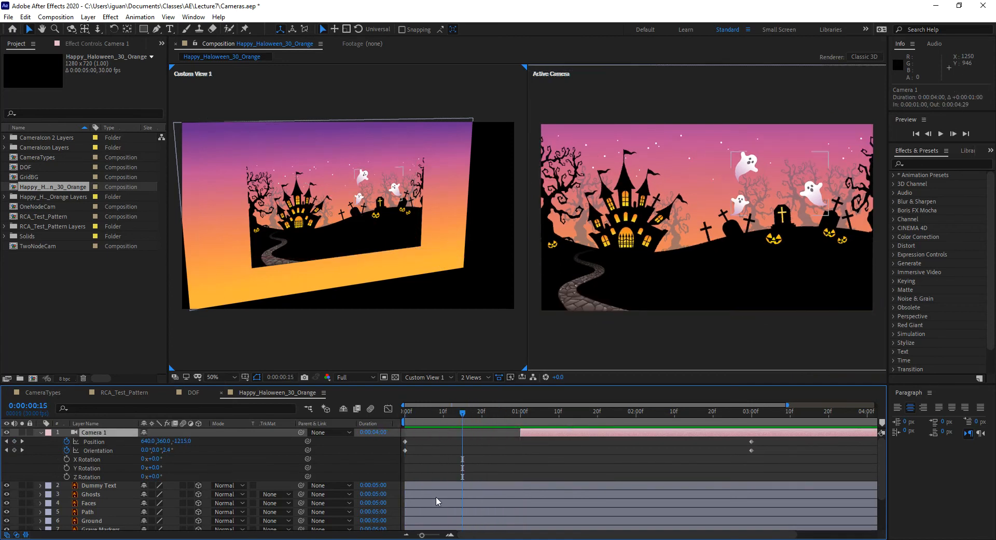
- Add a second 35mm one-node camera, place it below Camera 1, and keyframe its Position at 0:00:00:15
key(ctrl+alt+shift+c)
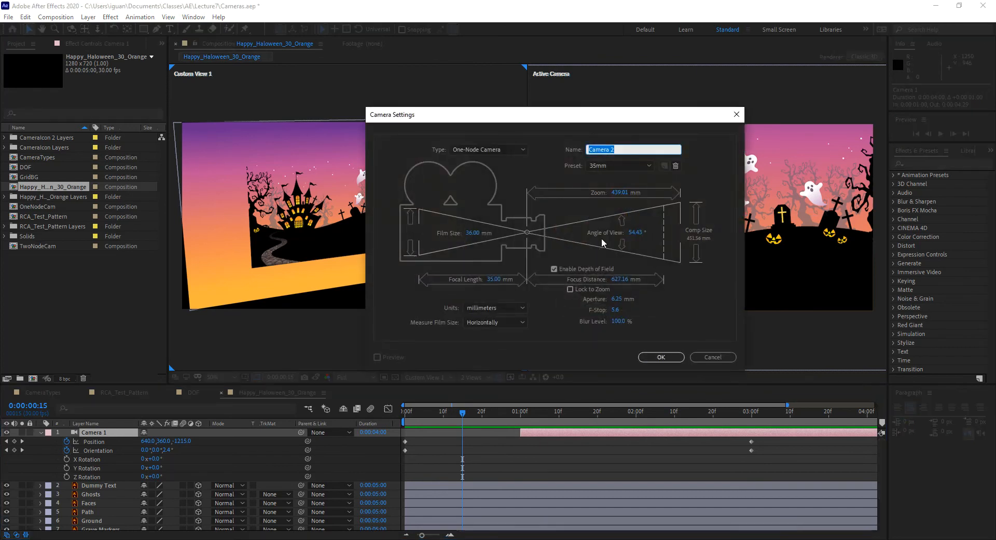
click(658, 357)
drag(124, 434, 111, 456)
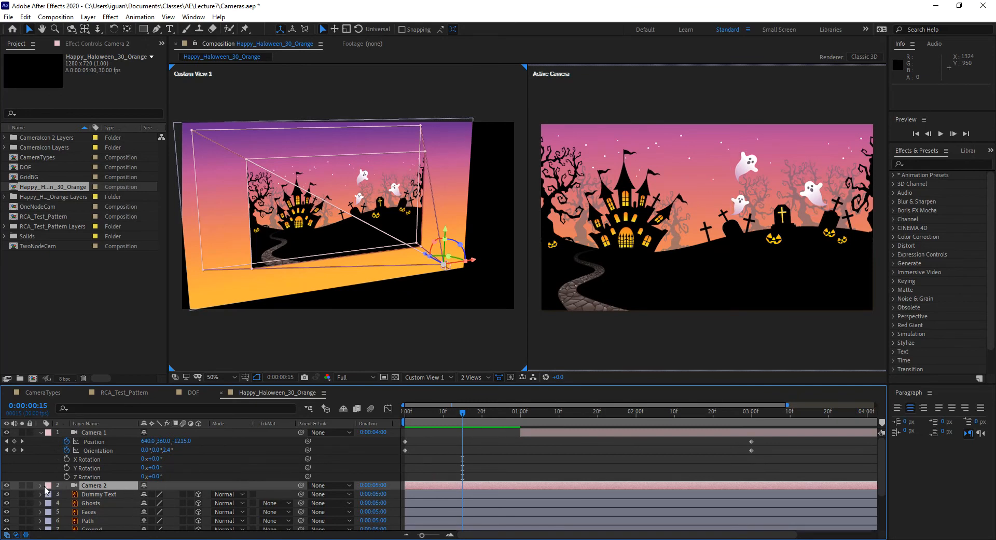
key(p)
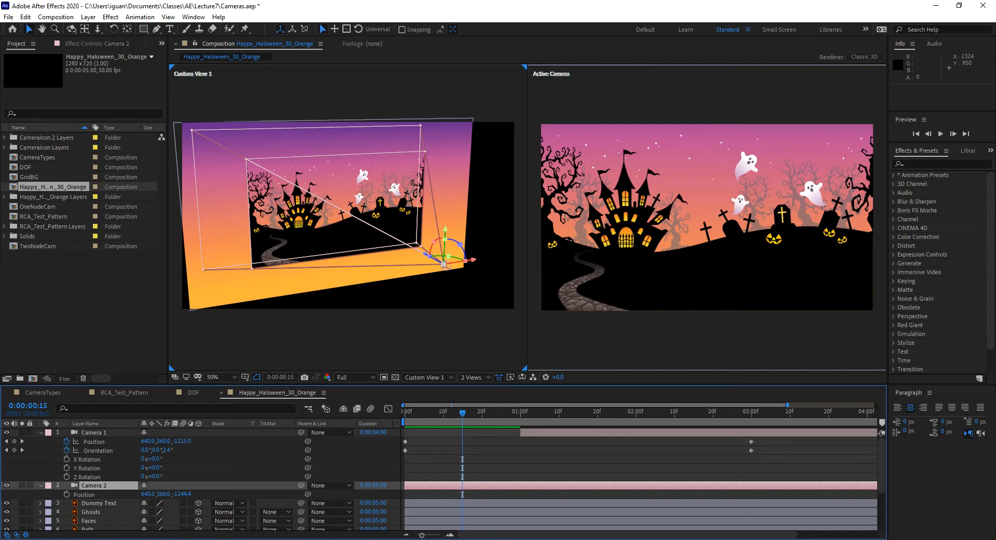
click(67, 493)
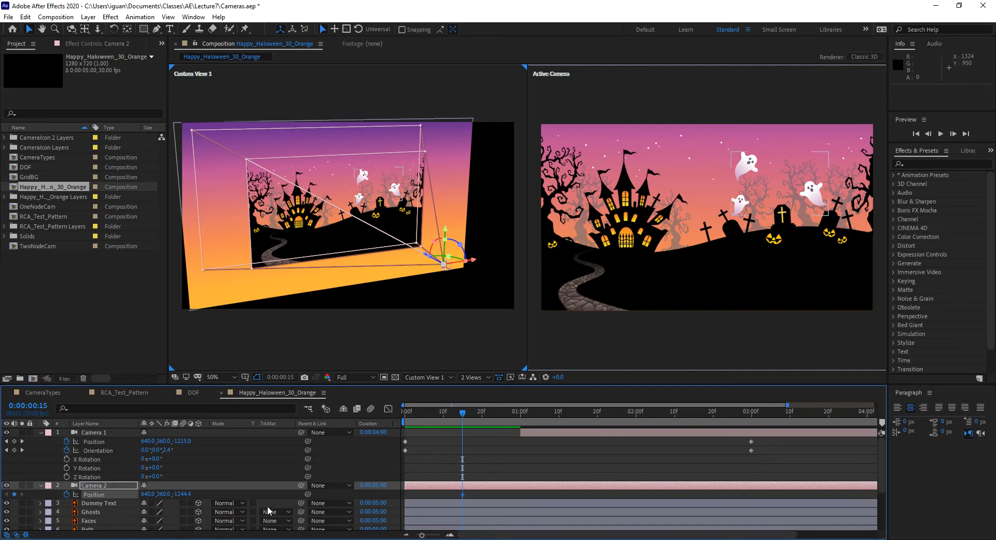
- Trim the end of the Camera 1 layer at 0:00:03:00 and extend the work area to the composition's end
click(867, 413)
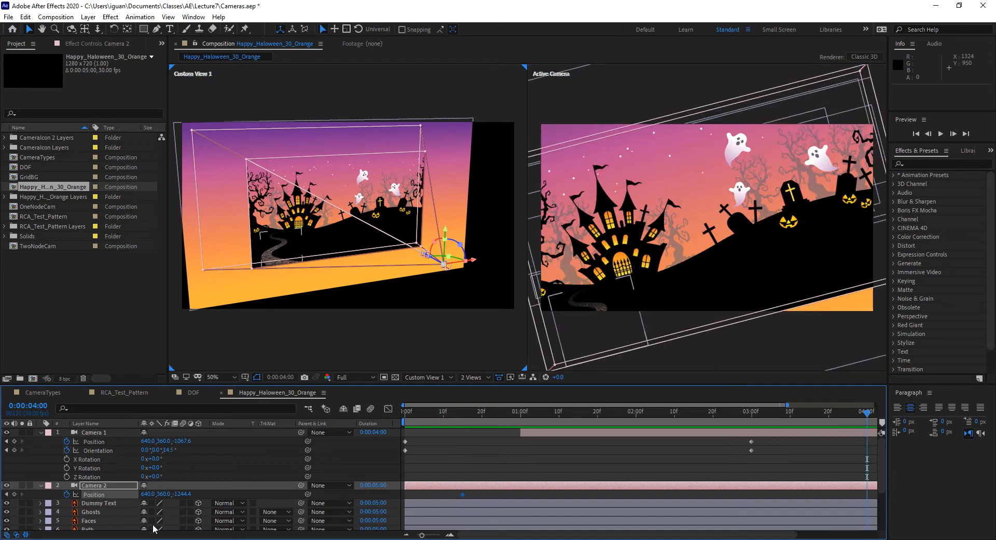
click(751, 413)
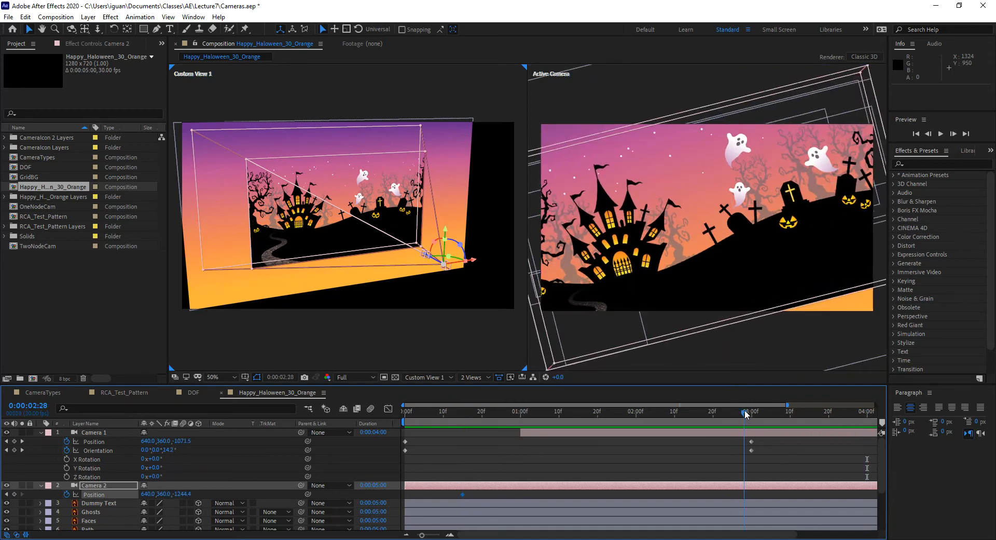
click(757, 431)
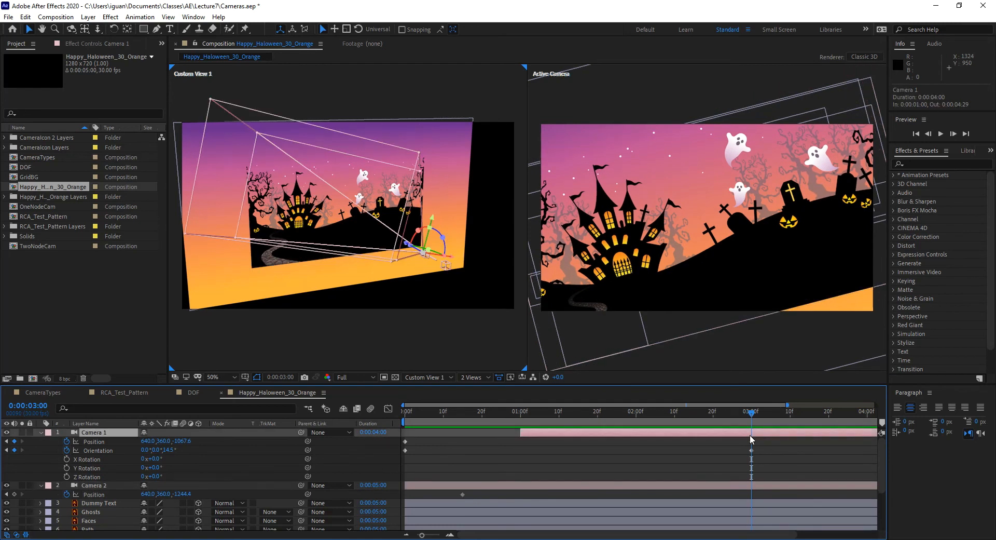
key(alt+bracketright)
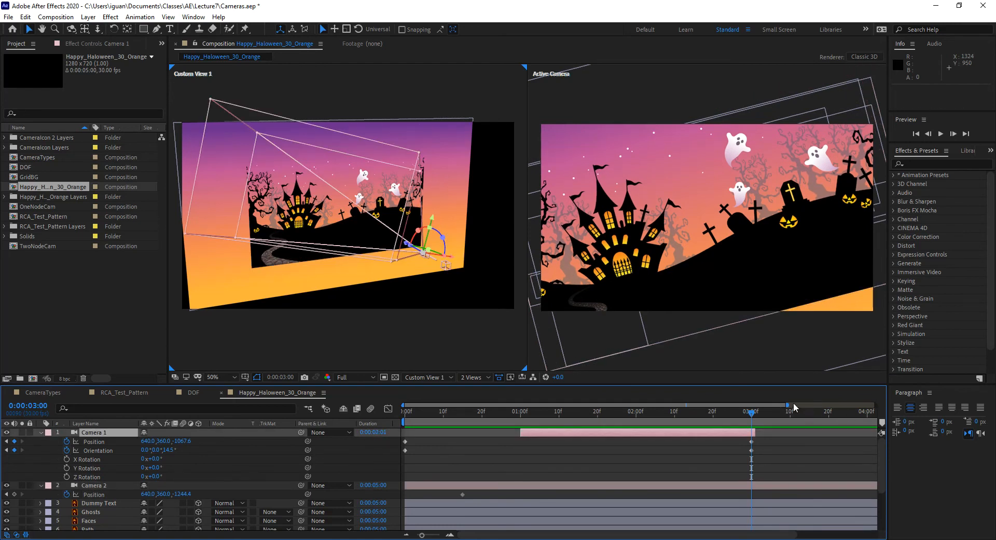
drag(787, 404, 927, 411)
- Set Camera 2's Position Z to -834.4 at 0:00:04:00 and move its first Position keyframe to 0:00:00:00
drag(795, 413, 780, 422)
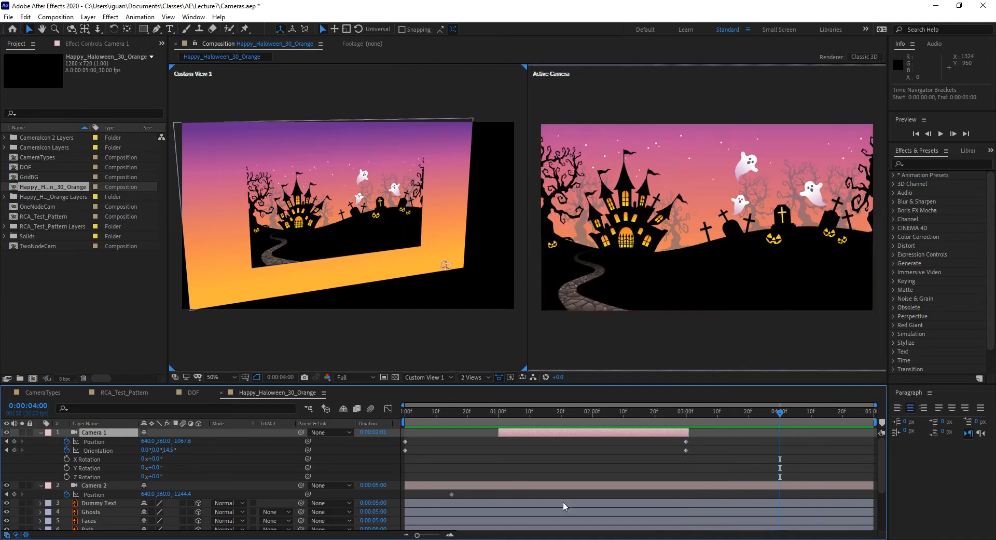
mouse_move(179, 496)
mouse_down()
mouse_move(244, 488)
mouse_move(169, 487)
mouse_up()
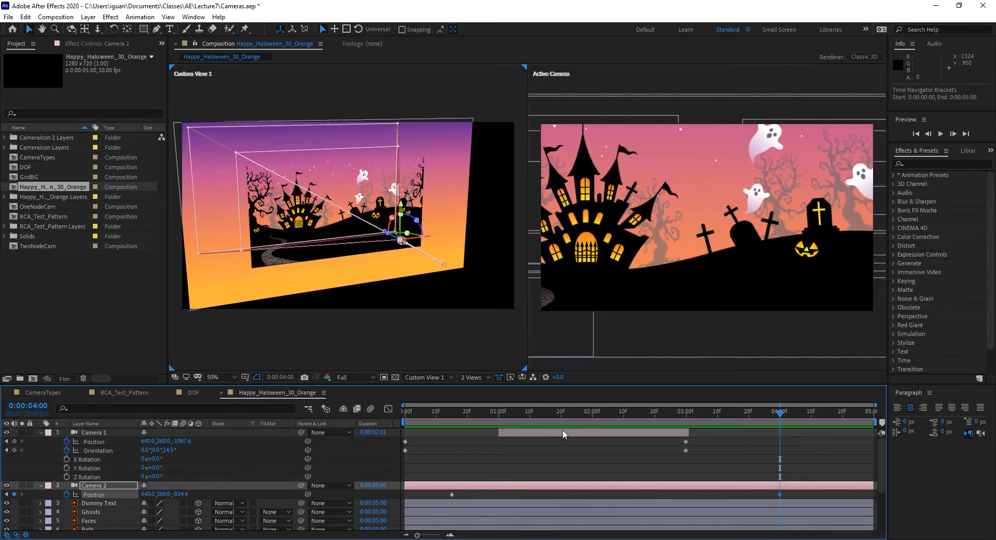
drag(421, 412, 385, 434)
drag(453, 496, 406, 495)
key(space)
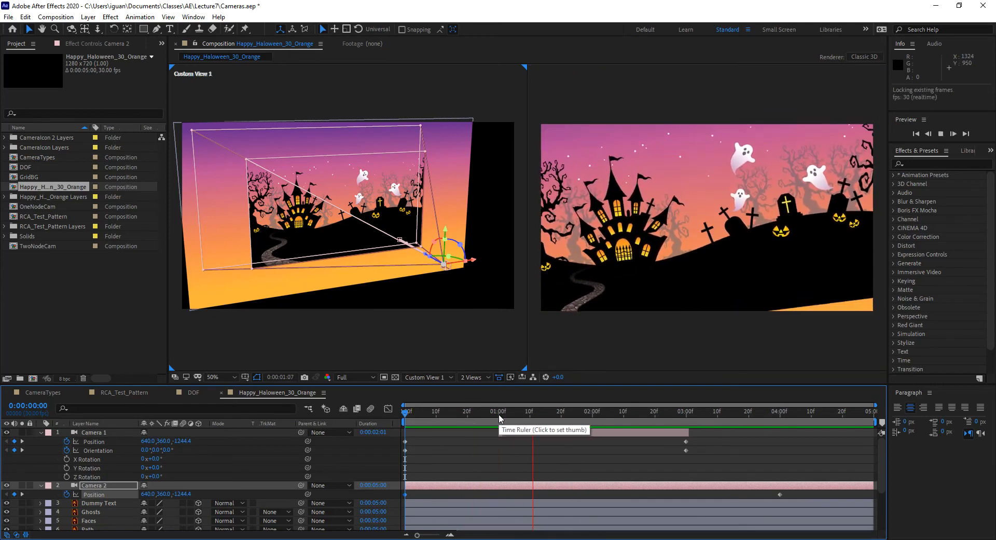
key(space)
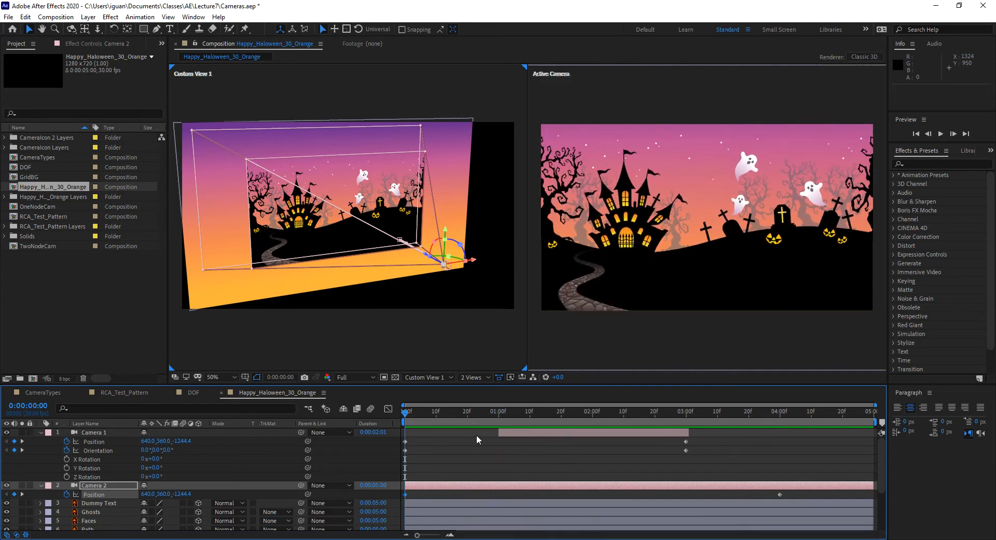
- Keyframe Camera 1's Position Z at -935.5 at 0:00:01:00 and preview the camera switch
click(499, 413)
drag(402, 441, 413, 459)
drag(176, 446, 194, 443)
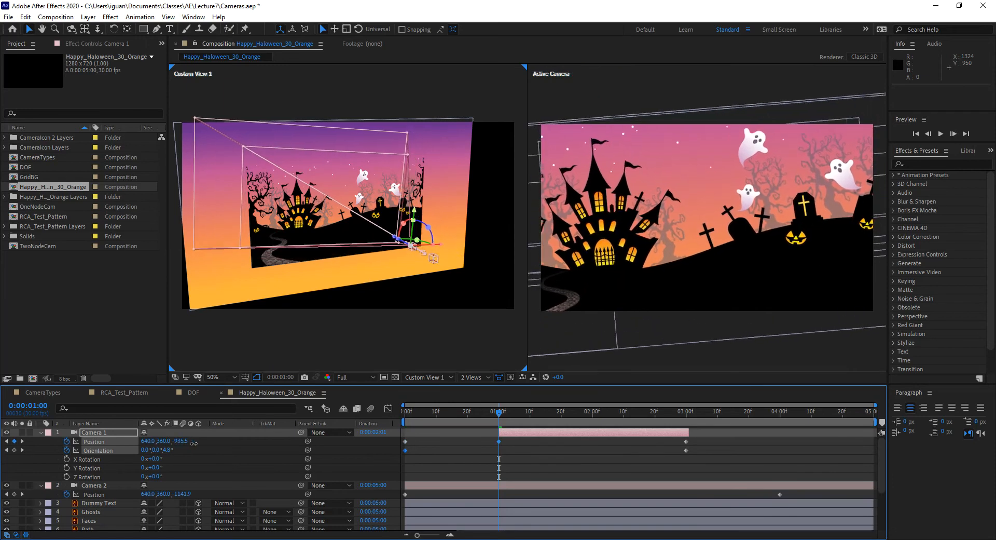
key(space)
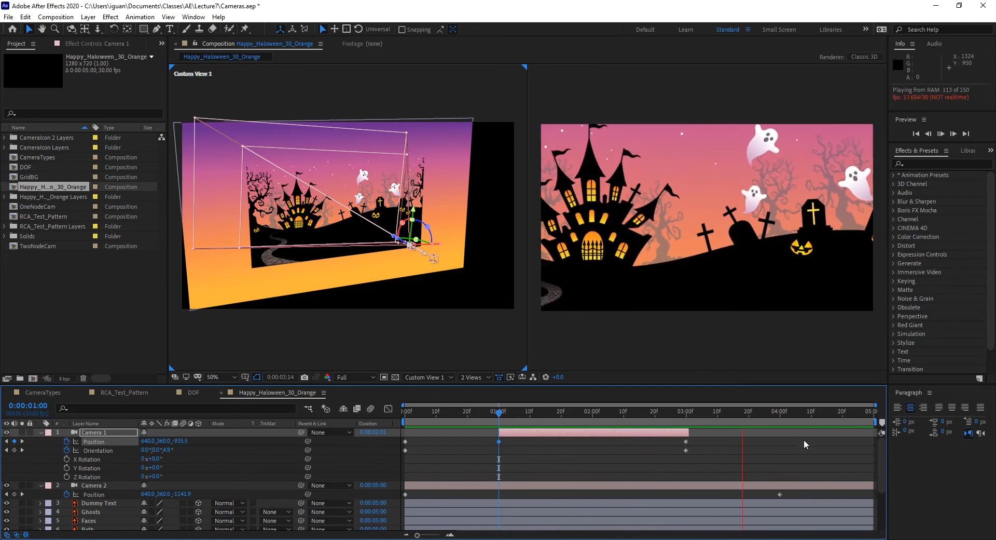
drag(445, 413, 423, 411)
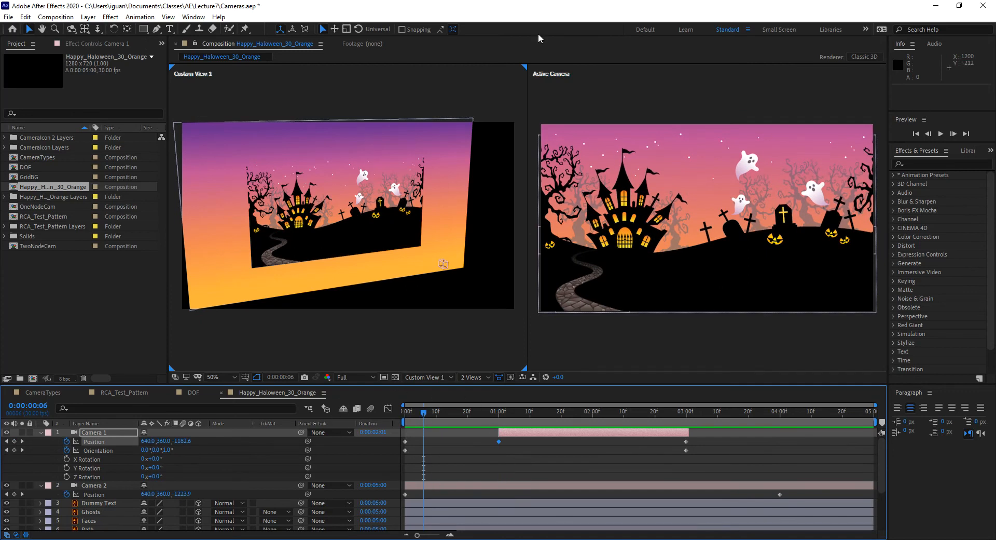
- Rotate Camera 1 at 0:00:01:02 to an Orientation of about 2.2°, 337.1°, 5.6°
click(540, 78)
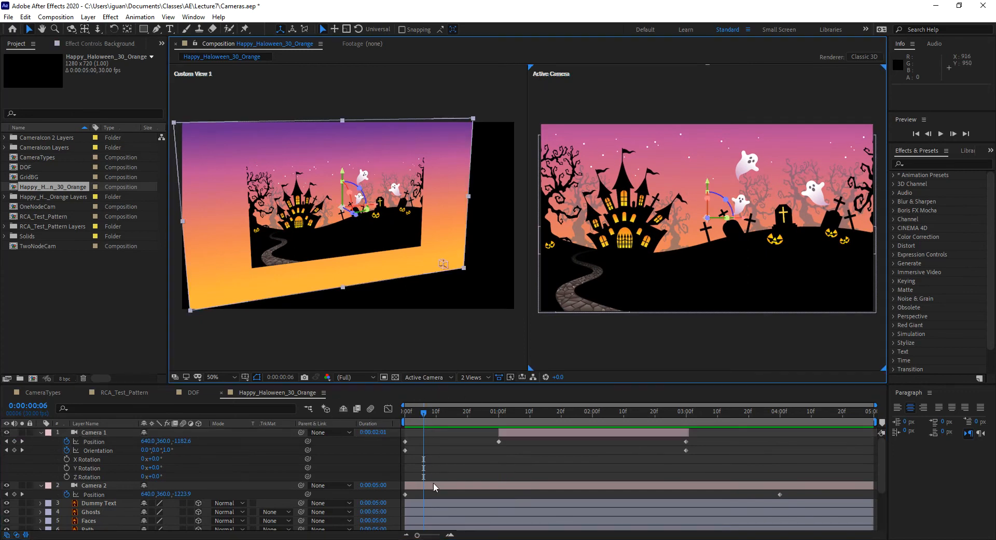
drag(427, 416, 506, 438)
click(531, 433)
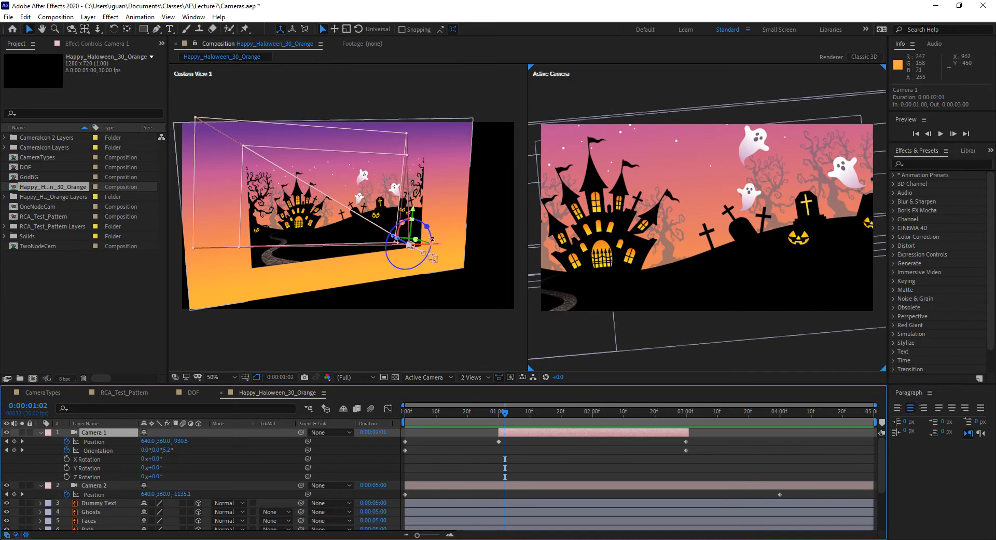
mouse_move(410, 244)
mouse_down()
mouse_move(422, 239)
mouse_move(411, 244)
mouse_up()
drag(549, 254, 543, 255)
mouse_move(490, 413)
mouse_down()
mouse_move(381, 417)
mouse_move(587, 406)
mouse_move(446, 408)
mouse_move(522, 413)
mouse_move(493, 398)
mouse_up()
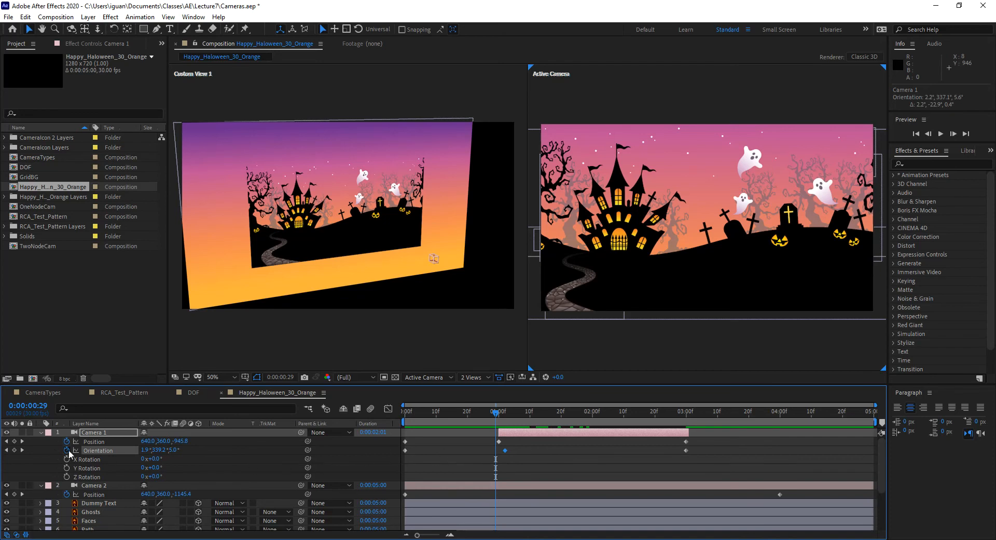
- Delete the Camera 1 and Camera 2 layers from the Halloween composition
click(106, 486)
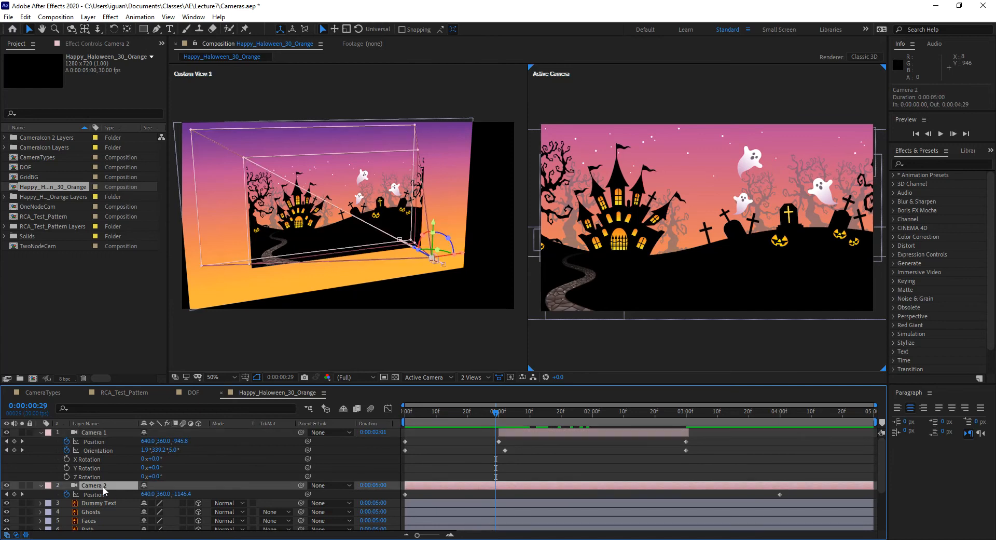
click(111, 433)
key(Delete)
click(104, 432)
key(Delete)
- Add a new 35mm one-node camera named Camera 1 with the time indicator at 0:00:00:00
key(Home)
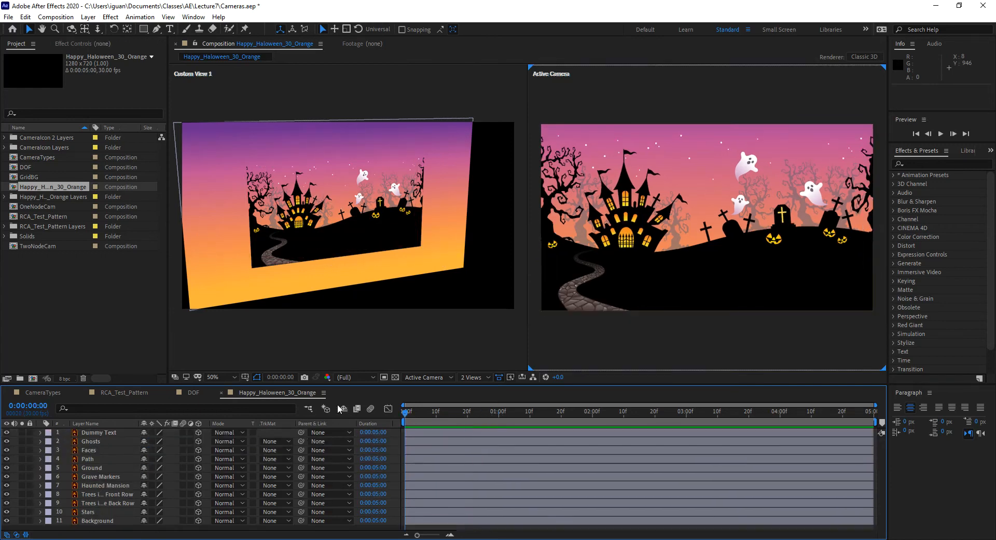
key(ctrl+alt+shift+c)
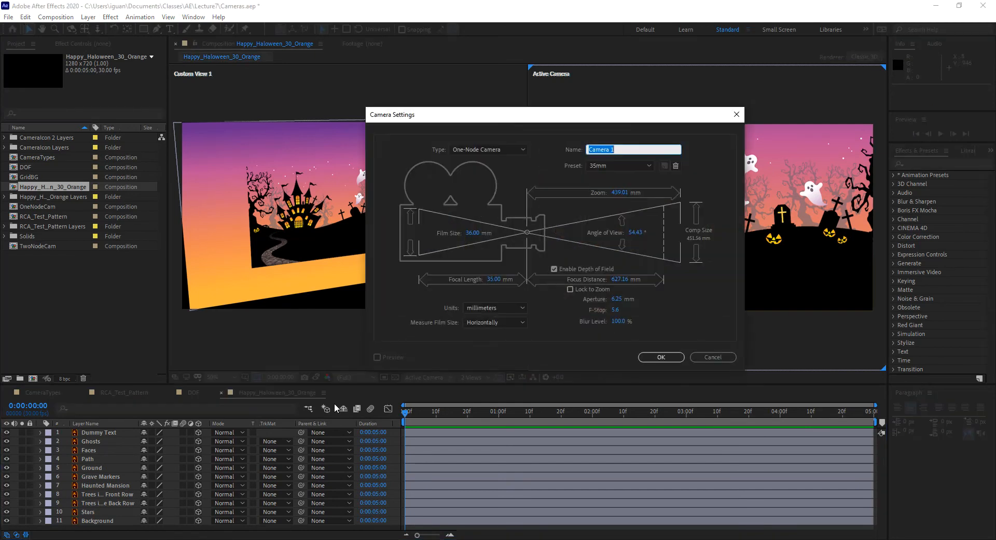
click(662, 359)
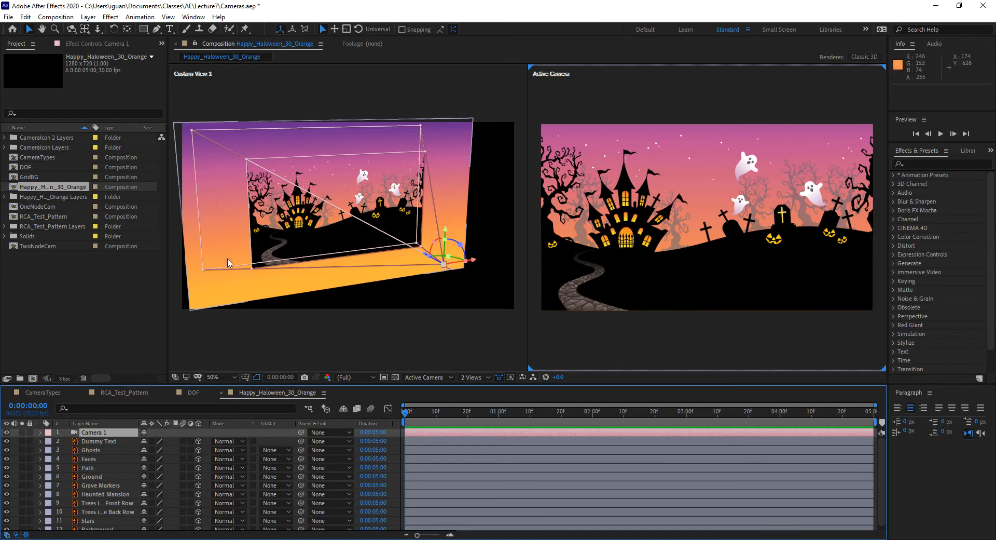
- Try orbiting Camera 1 in the Active Camera view with the Orbit tool, and undo the move
click(98, 28)
click(85, 29)
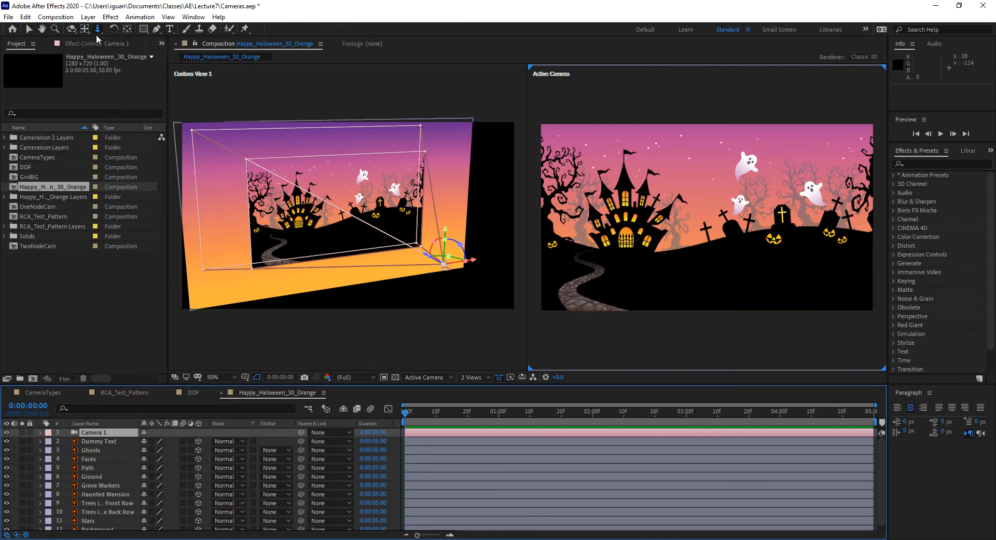
key(1)
drag(667, 238, 630, 235)
key(ctrl+z)
key(ctrl+z)
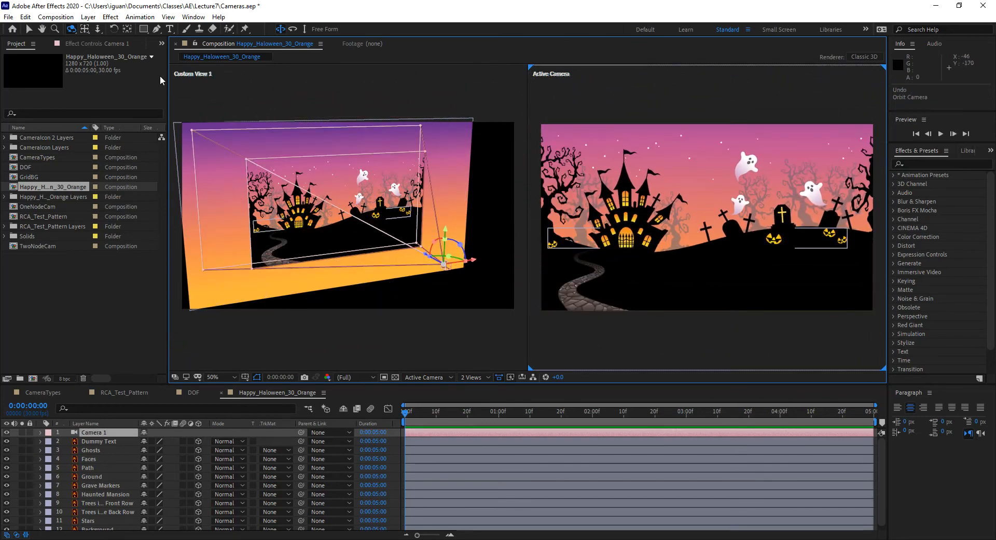
- Try panning Camera 1 and dollying it in toward the scene in the Active Camera view, undoing each move
click(85, 29)
mouse_move(704, 245)
mouse_down()
mouse_move(607, 231)
mouse_move(754, 157)
mouse_move(749, 147)
mouse_move(726, 169)
mouse_move(726, 129)
mouse_move(698, 211)
mouse_move(732, 228)
mouse_move(685, 223)
mouse_move(750, 245)
mouse_move(691, 254)
mouse_up()
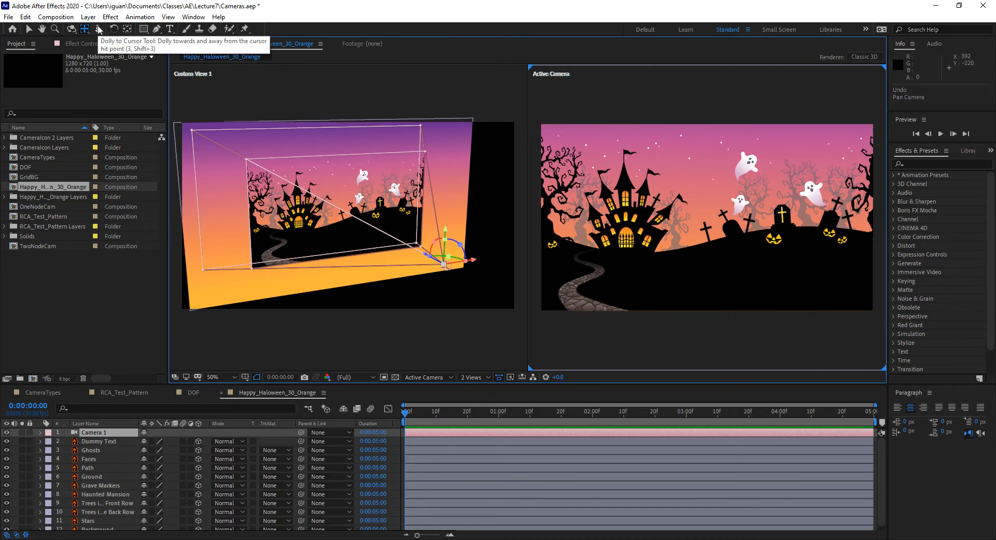
click(98, 30)
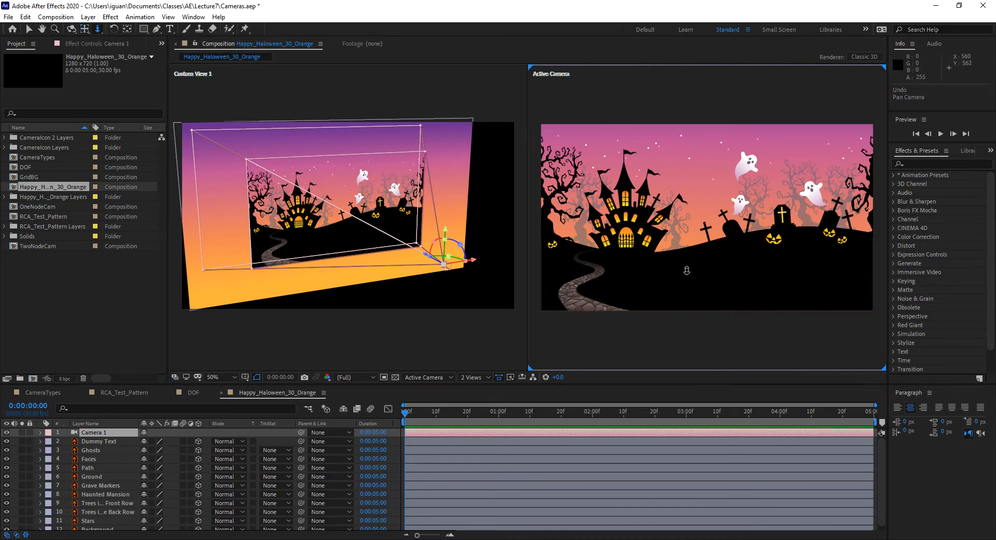
drag(687, 293, 683, 224)
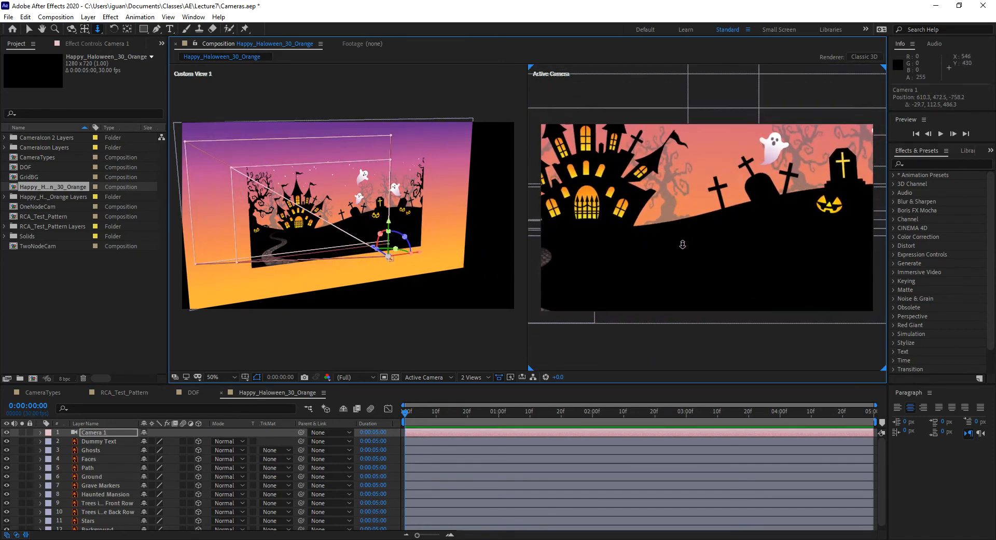
key(ctrl+z)
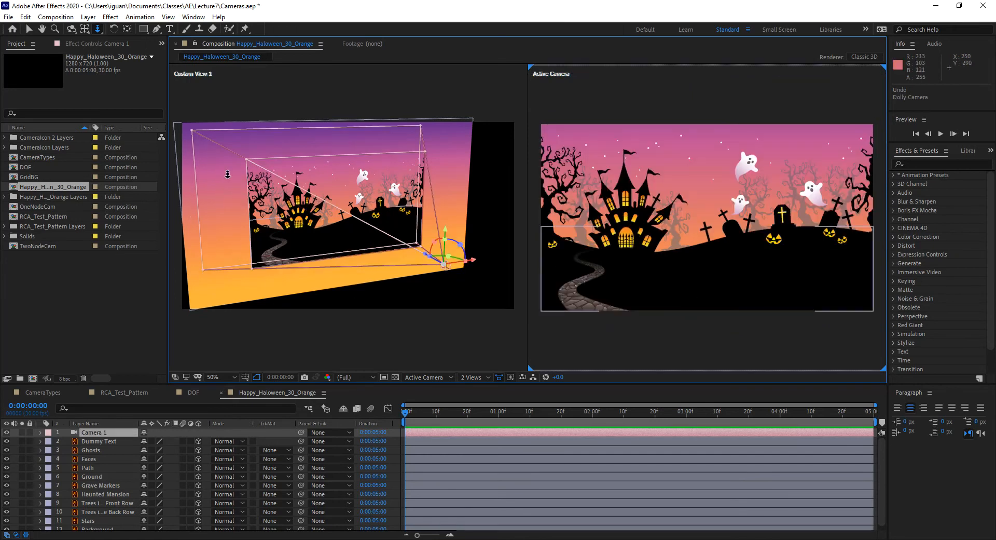
- Try shifting Camera 1 to about 414, 330, -1244.4 with the Pan Under Cursor tool, and undo the pan
click(73, 28)
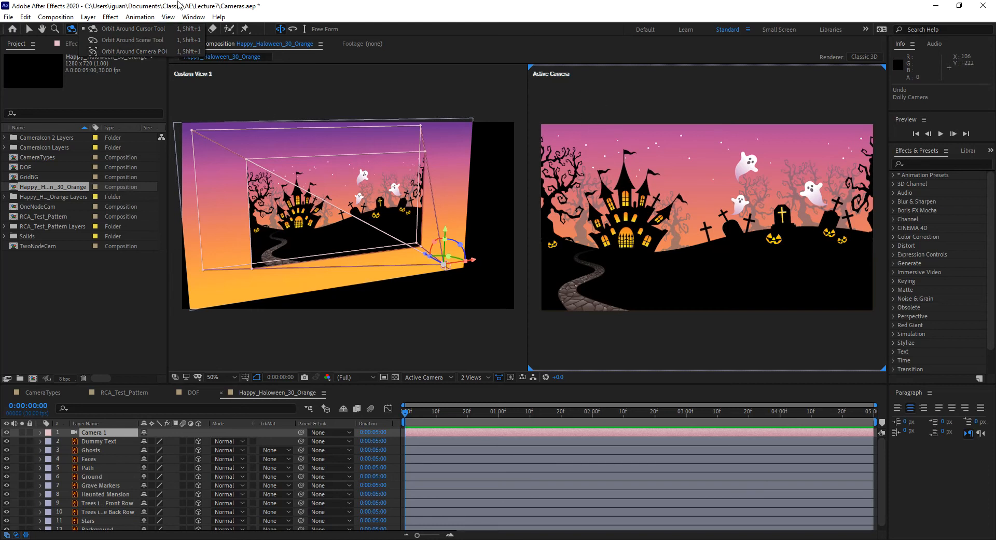
click(91, 32)
click(88, 30)
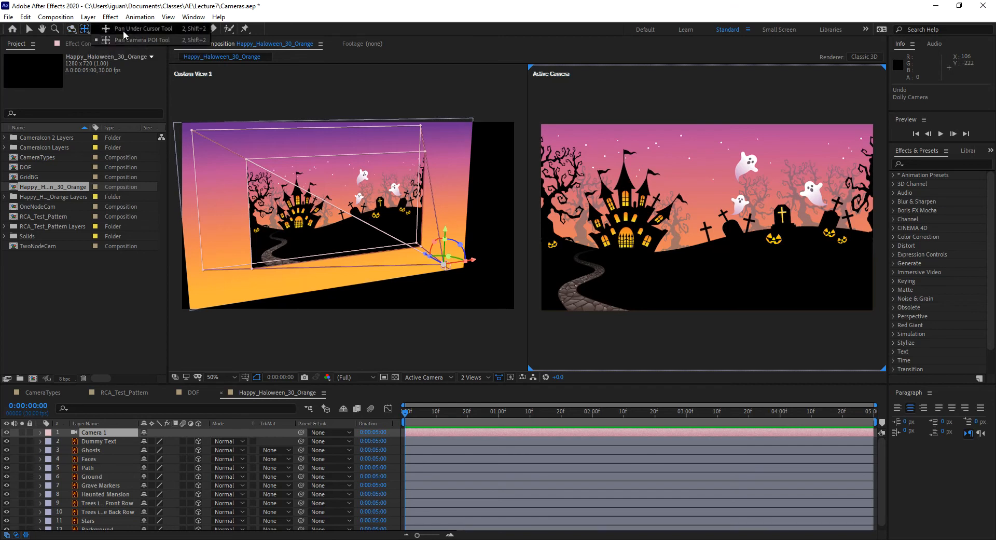
click(155, 30)
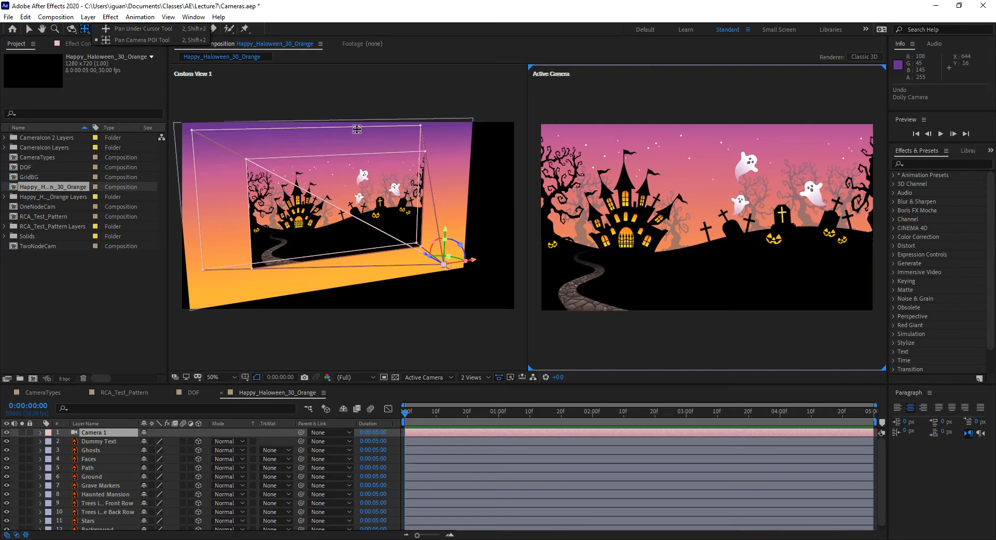
click(577, 176)
drag(577, 176, 635, 183)
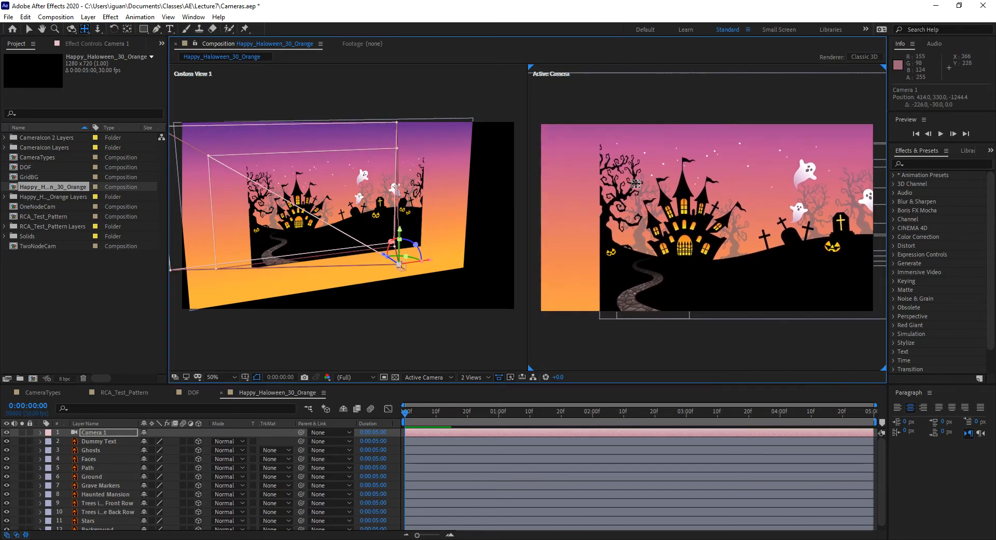
key(ctrl+z)
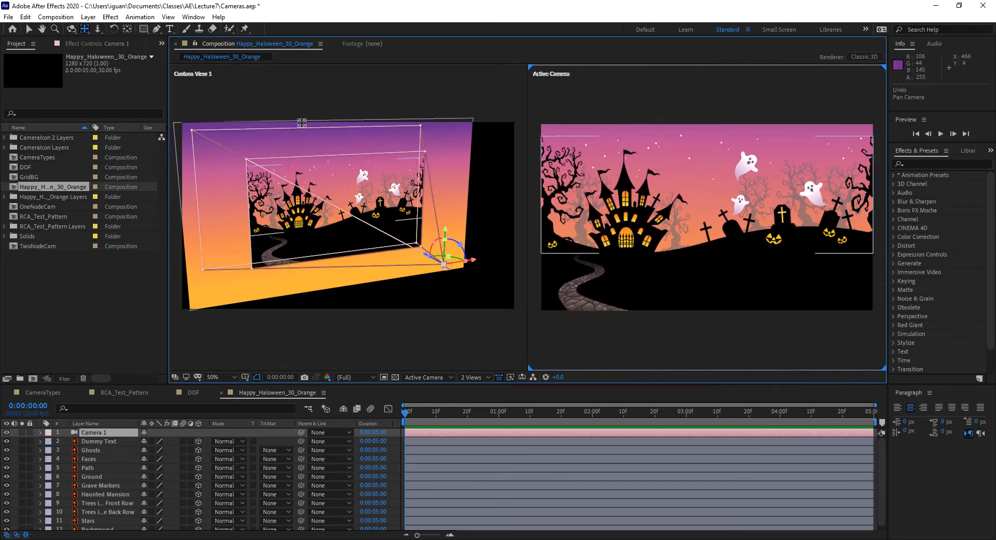
- Try panning Camera 1 in the Active Camera view with the Pan Camera POI tool, and undo the pan
click(87, 29)
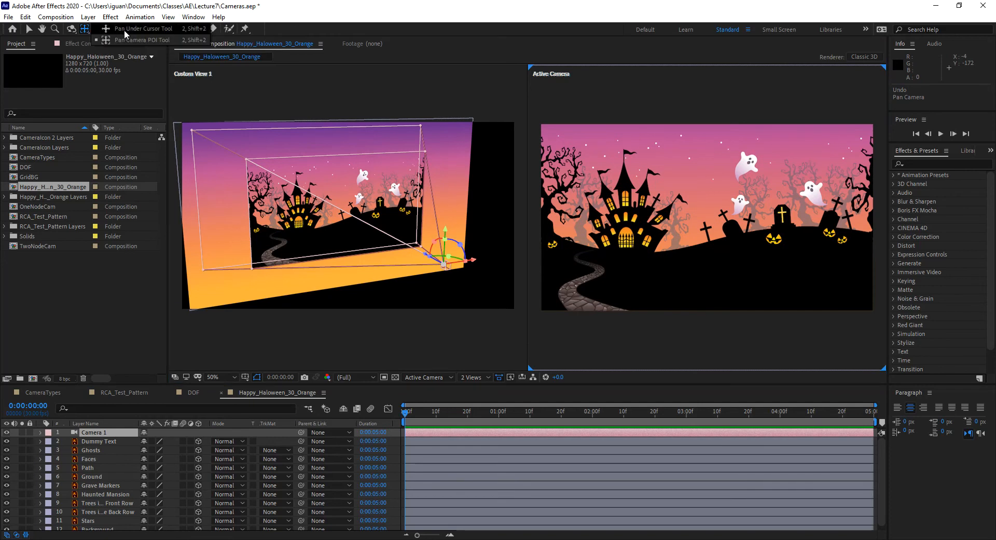
click(136, 41)
drag(685, 212, 637, 199)
key(ctrl+z)
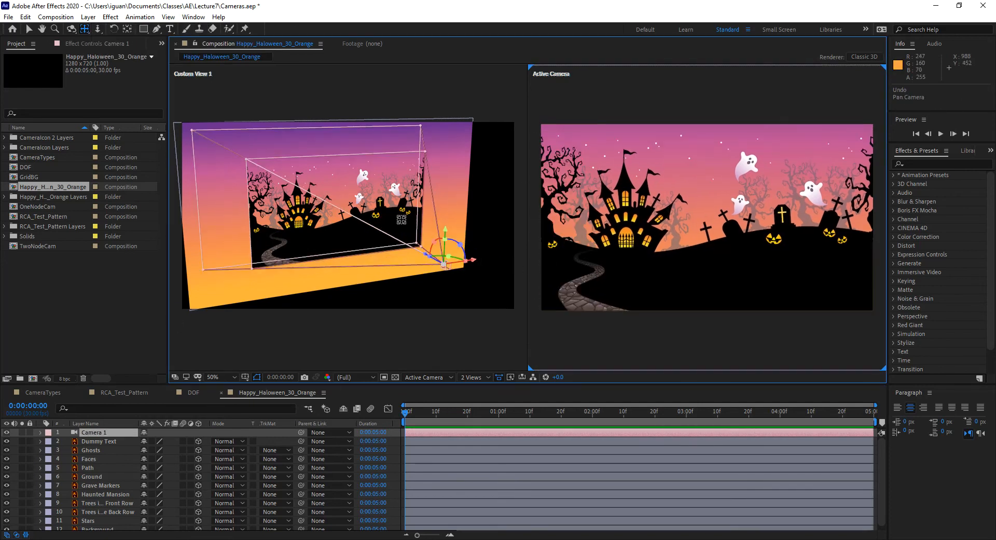
- Try the Dolly Towards Cursor tool on the ground, the mansion and the ghost, undoing each dolly move
click(101, 32)
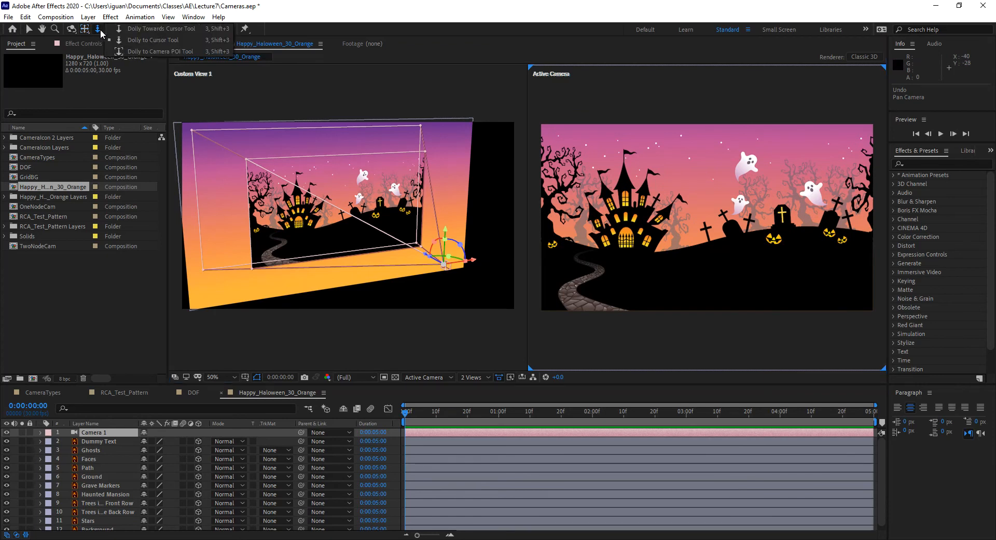
click(127, 30)
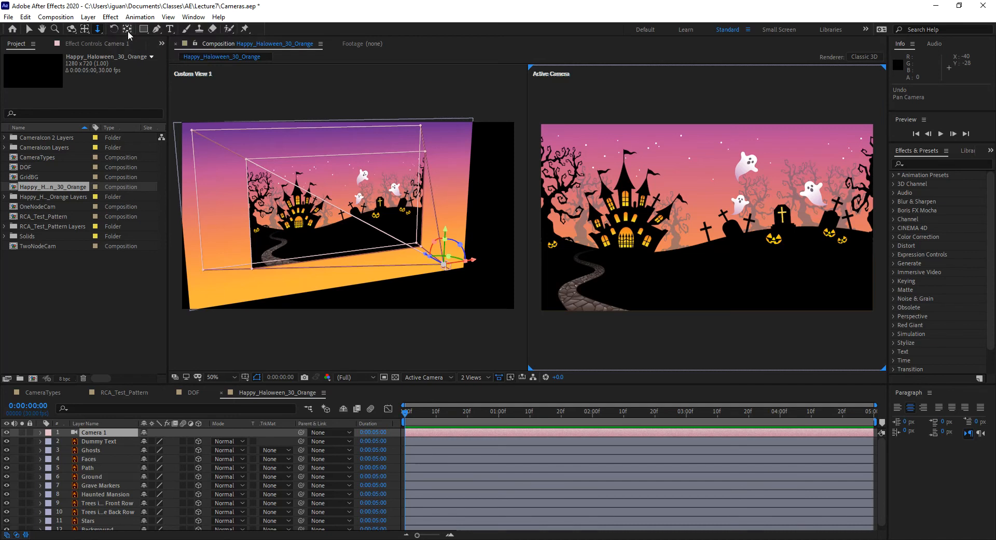
drag(692, 256, 651, 147)
key(ctrl+z)
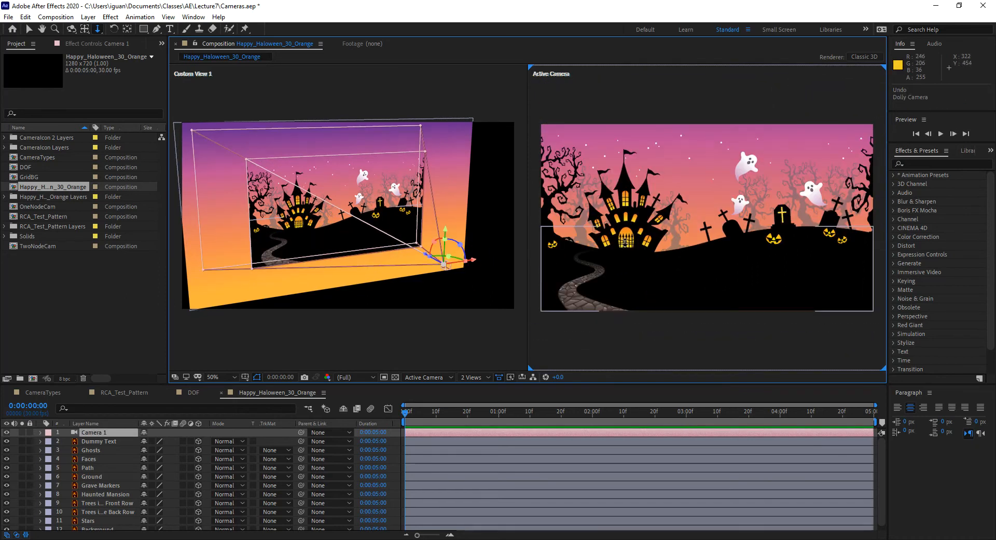
drag(625, 241, 592, 74)
key(ctrl+z)
drag(814, 194, 813, 98)
key(ctrl+z)
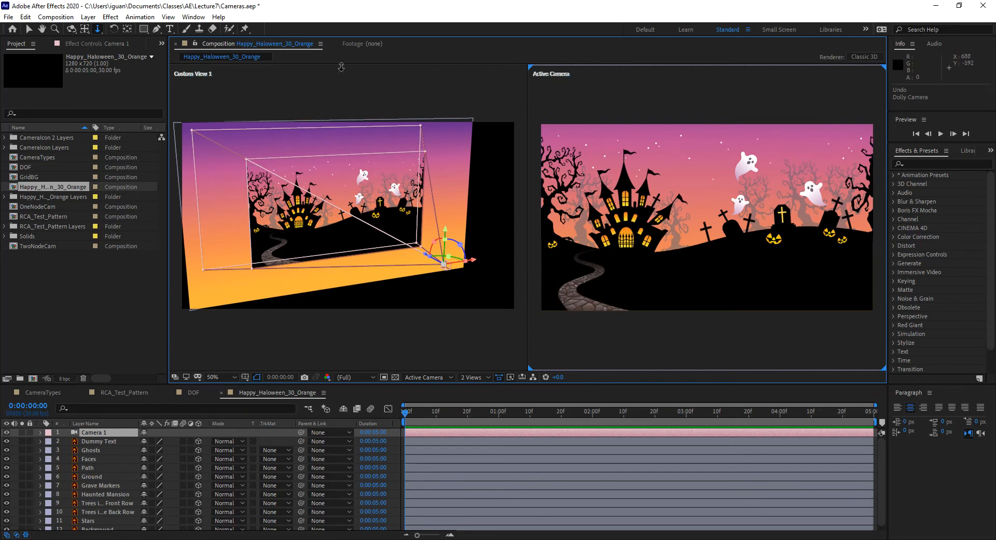
- Switch to the Dolly to Cursor tool and look over the available dolly tool variants
click(100, 28)
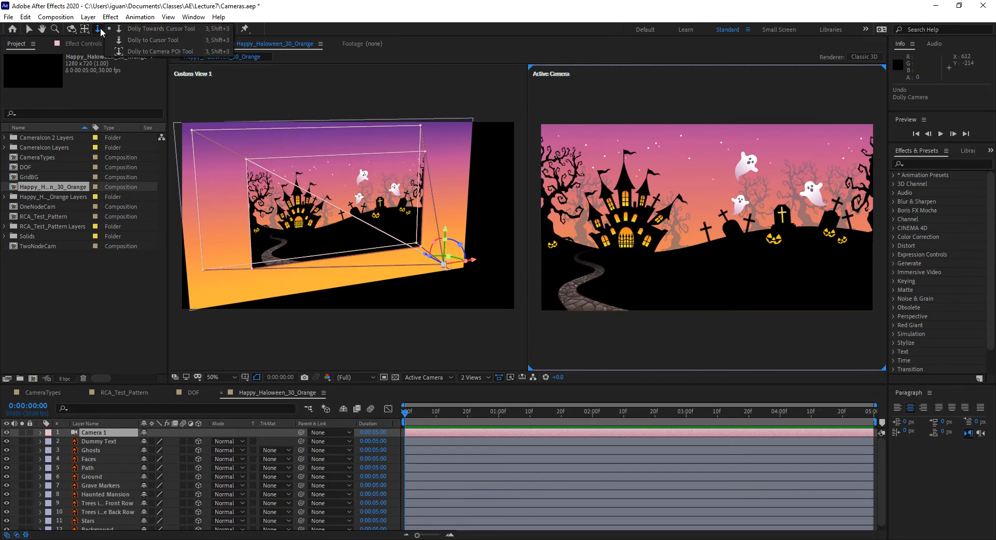
click(129, 40)
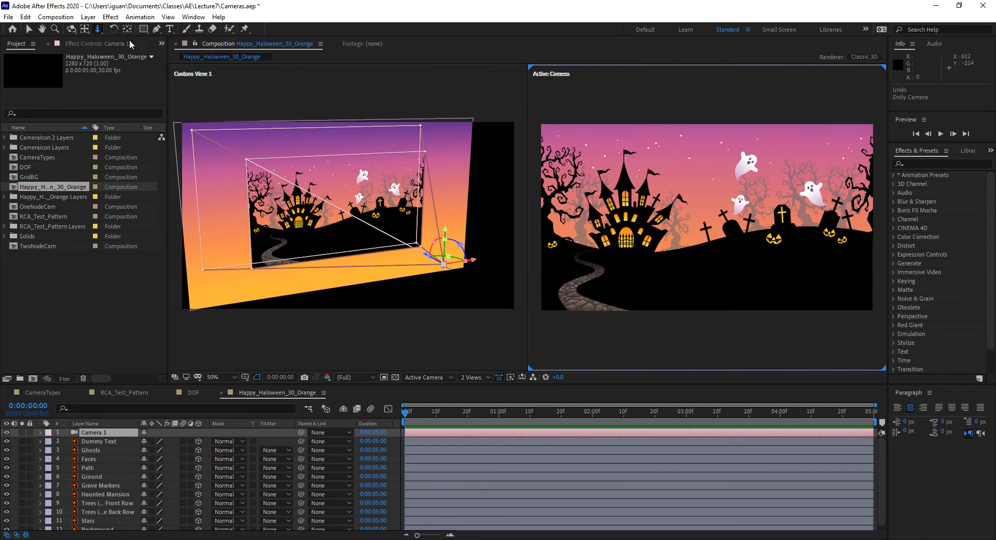
click(98, 29)
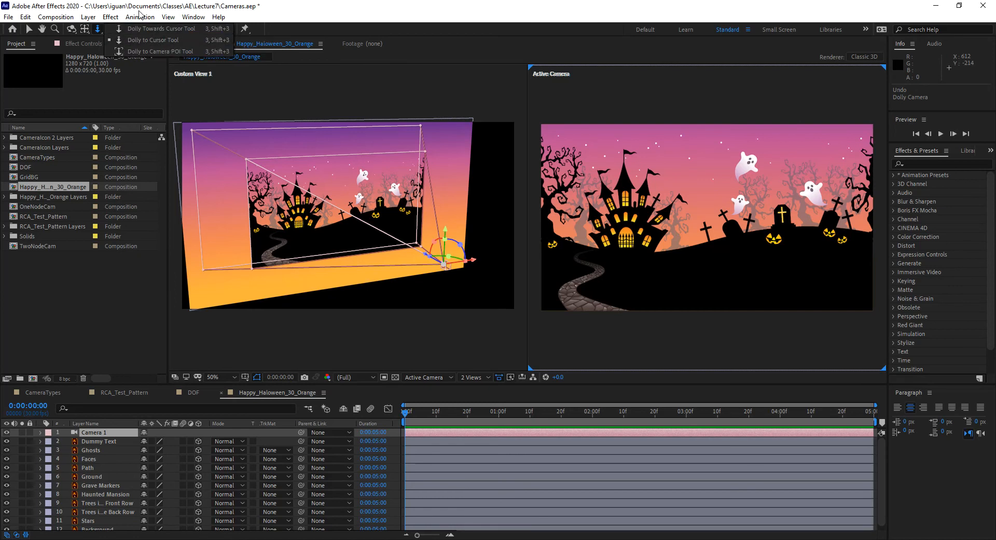
- Try orbiting and dollying Camera 1 in the Active Camera view with the orbit camera tool active, and undo the moves
click(73, 30)
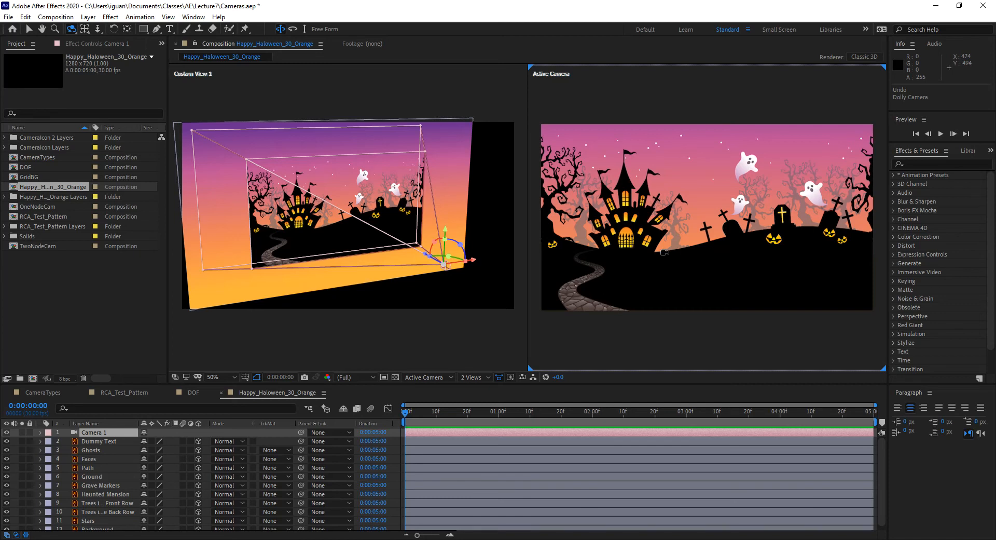
drag(665, 252, 640, 268)
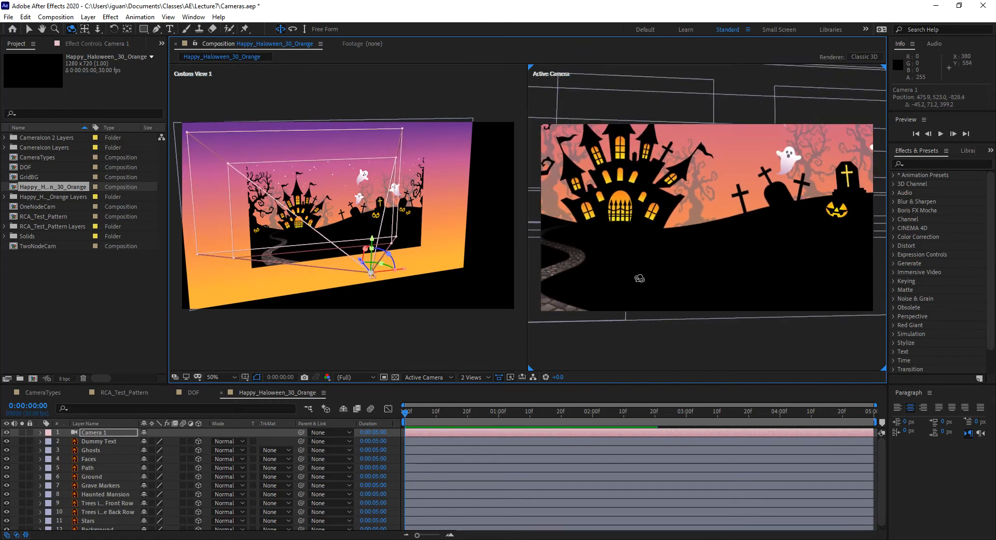
key(ctrl+z)
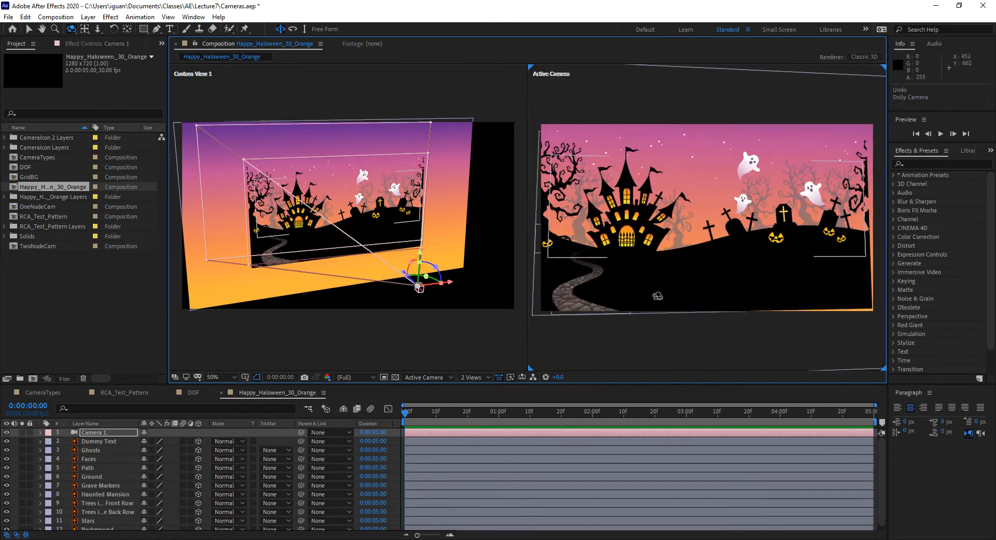
drag(657, 298, 656, 298)
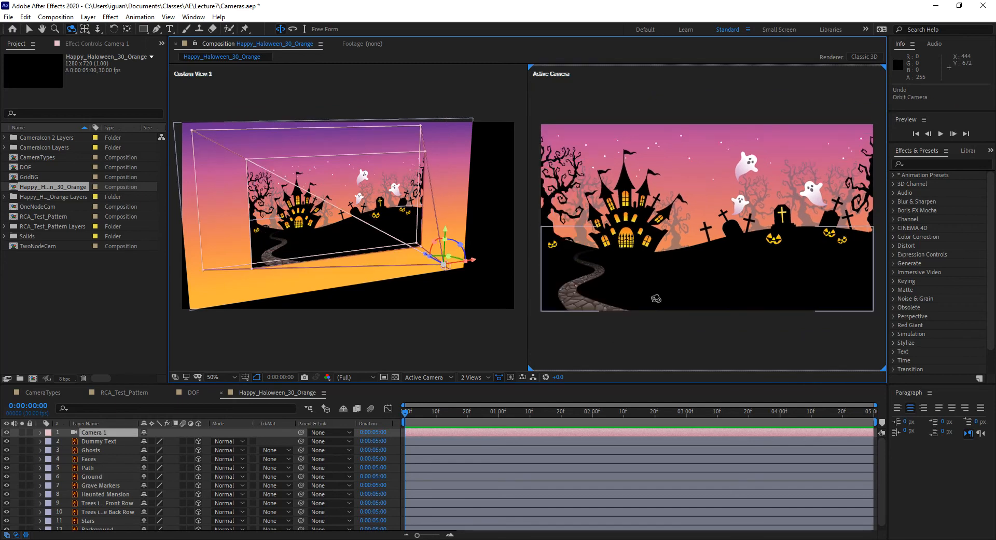
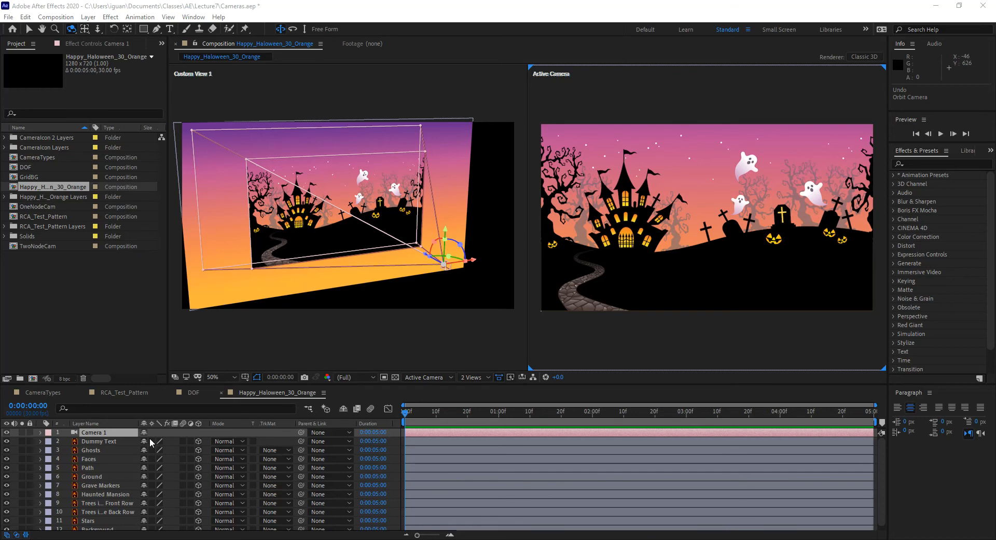
- Check Camera 1's rotation properties, then try rotating it with its gizmo in Custom View 1 and undo the rotation
click(115, 435)
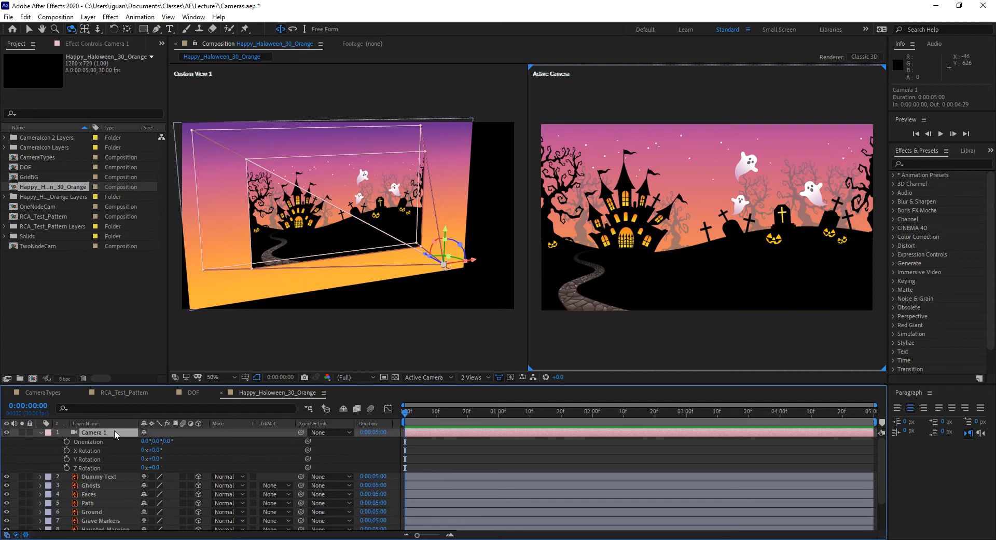
key(r)
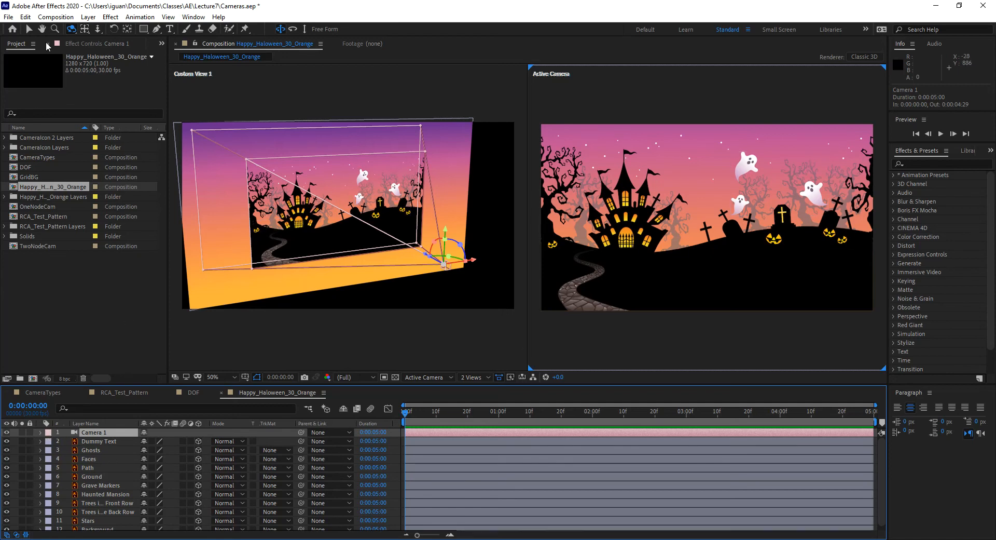
click(29, 29)
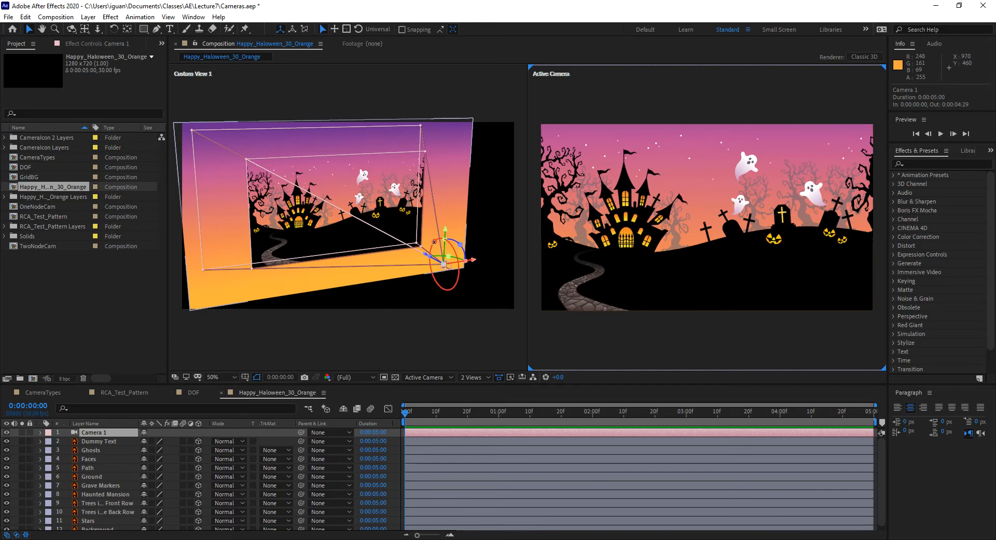
drag(444, 263, 448, 199)
key(ctrl+z)
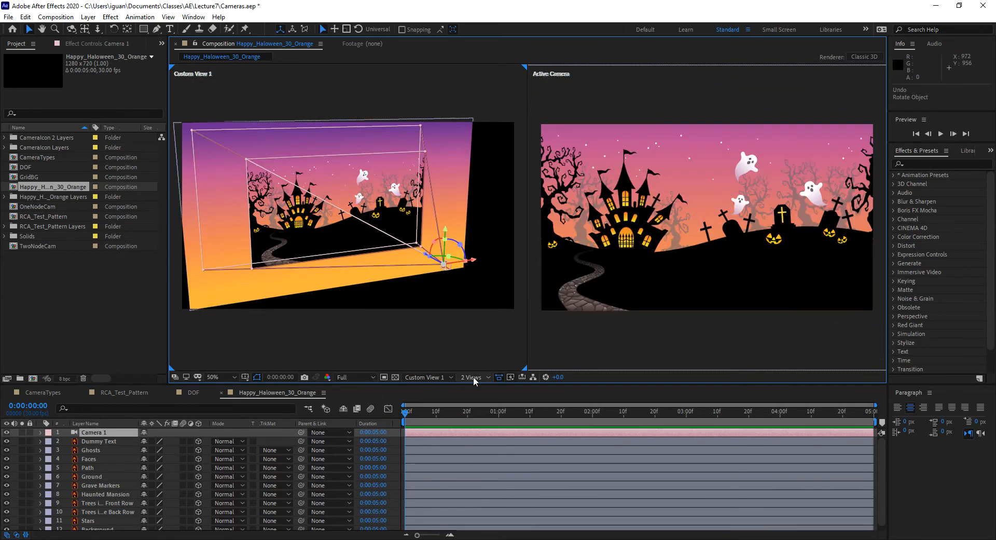
- Change Custom View 1 to the Left view at 25%, try rotating Camera 1 with its gizmo, and undo the rotation
click(423, 376)
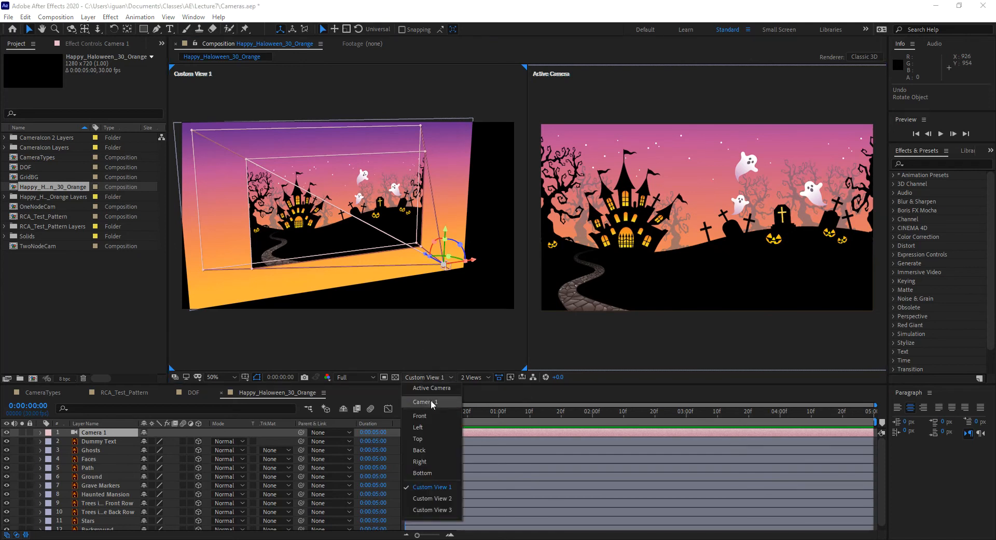
click(435, 426)
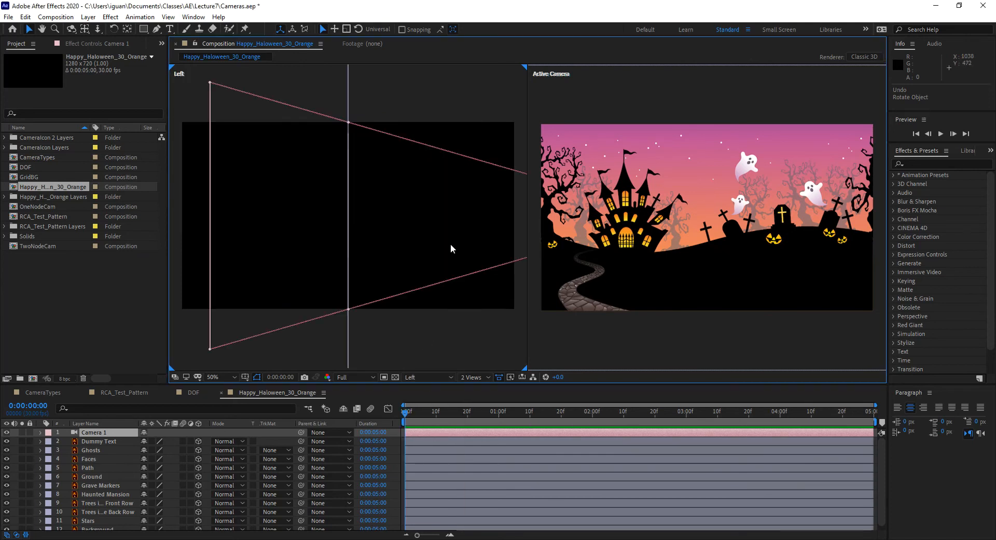
scroll(419, 242, down, 3)
scroll(419, 242, up, 1)
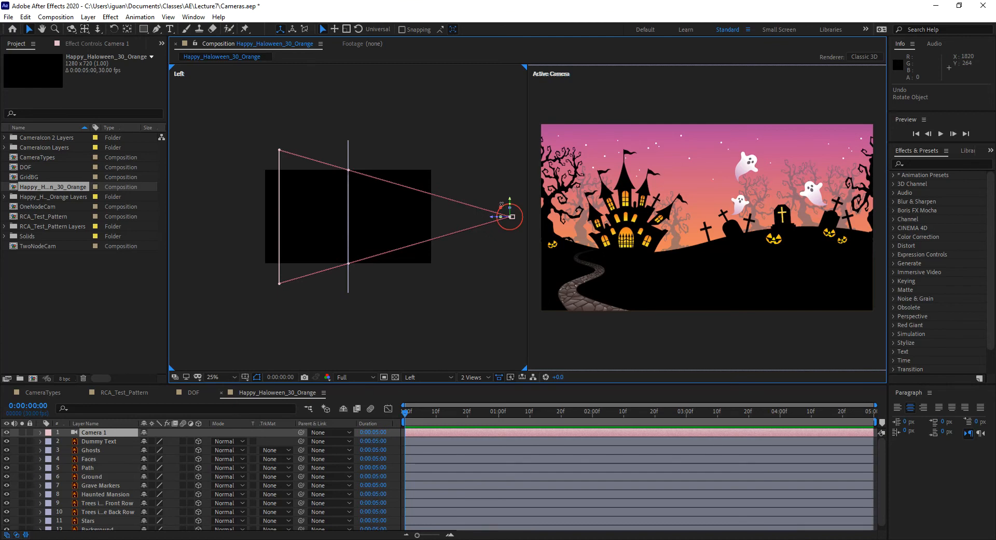
mouse_move(502, 206)
mouse_down()
mouse_move(497, 174)
mouse_move(487, 227)
mouse_move(489, 198)
mouse_up()
key(ctrl+z)
- Change the Left view to Top, try turning Camera 1 to a Y orientation of 12.8°, and undo the rotation
click(432, 377)
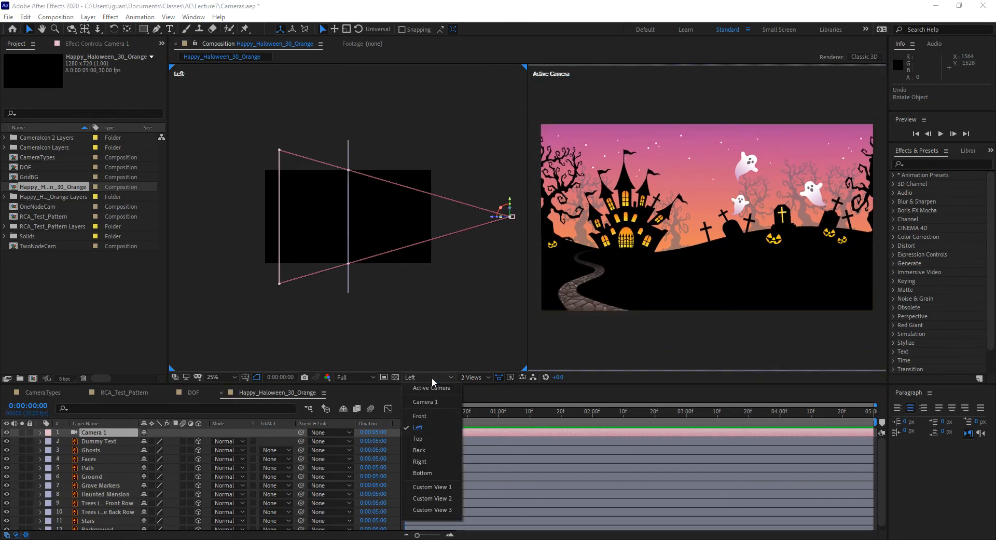
click(425, 438)
drag(356, 364, 323, 365)
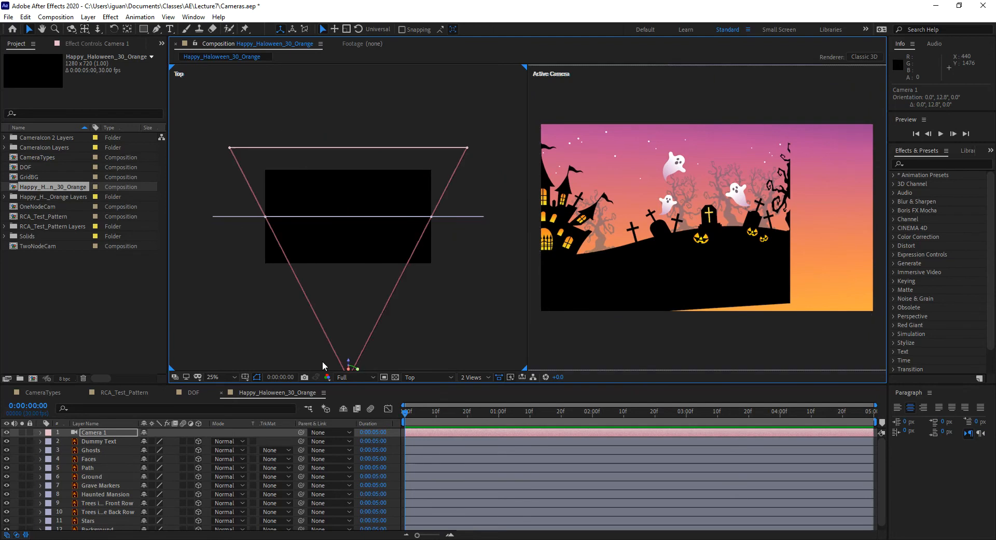
key(ctrl+z)
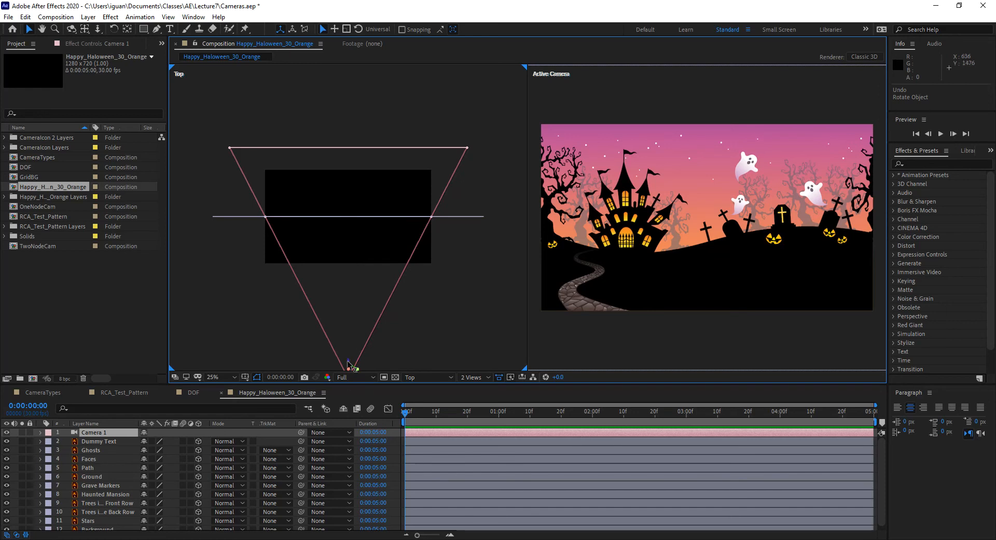
- In the Top view, try moving Camera 1, turning it 9.2° about Y and shifting it to 308, 360, -1244.4, undoing each change
drag(349, 363, 325, 357)
drag(371, 336, 373, 298)
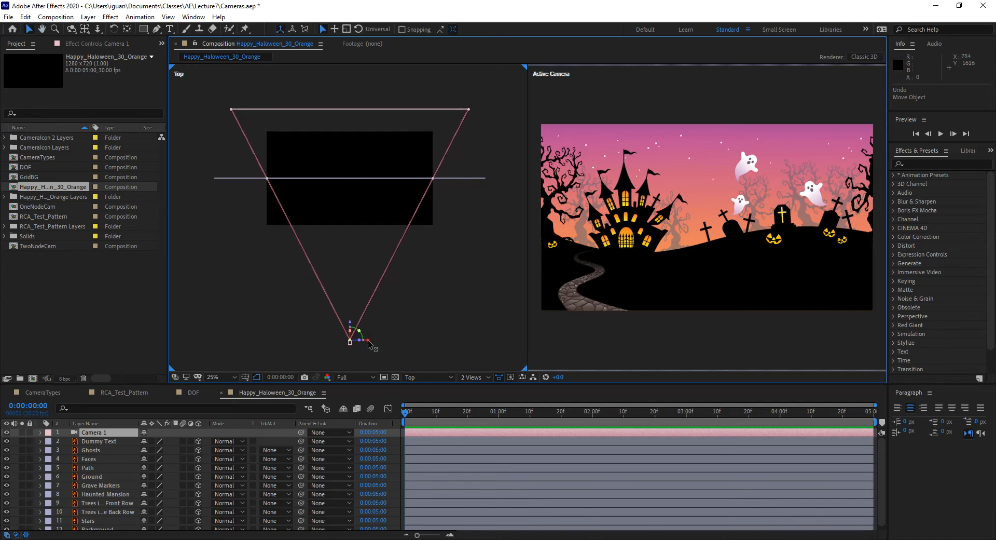
drag(368, 342, 340, 310)
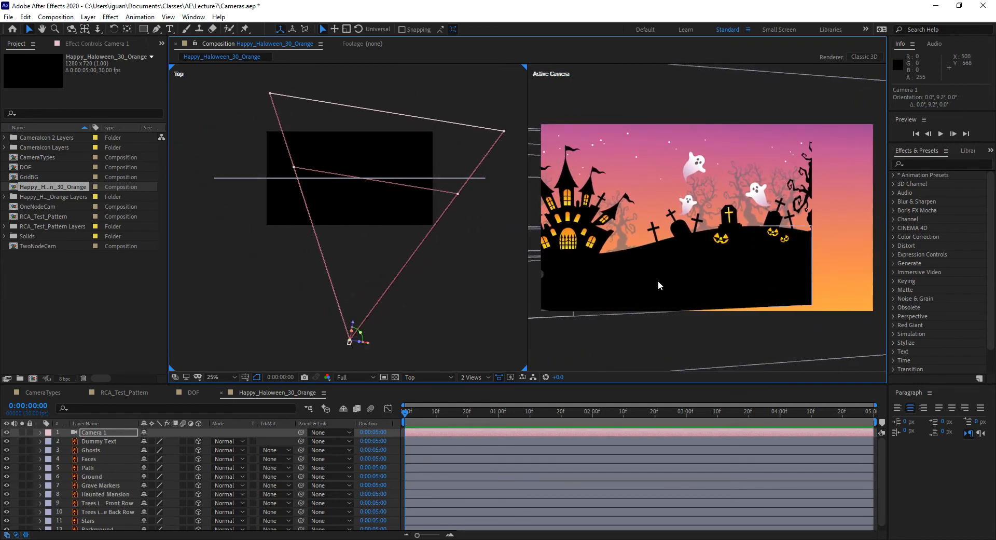
key(ctrl+z)
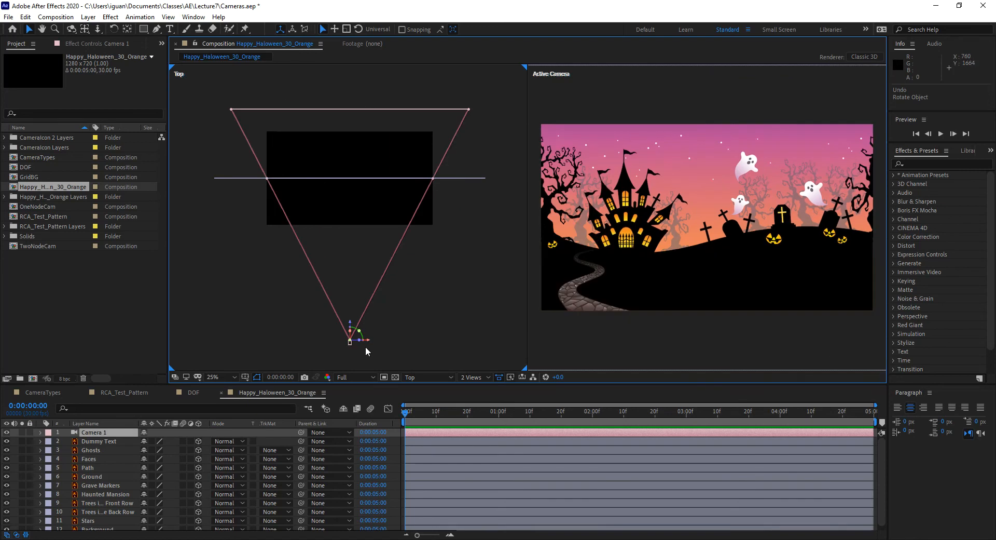
drag(361, 341, 312, 353)
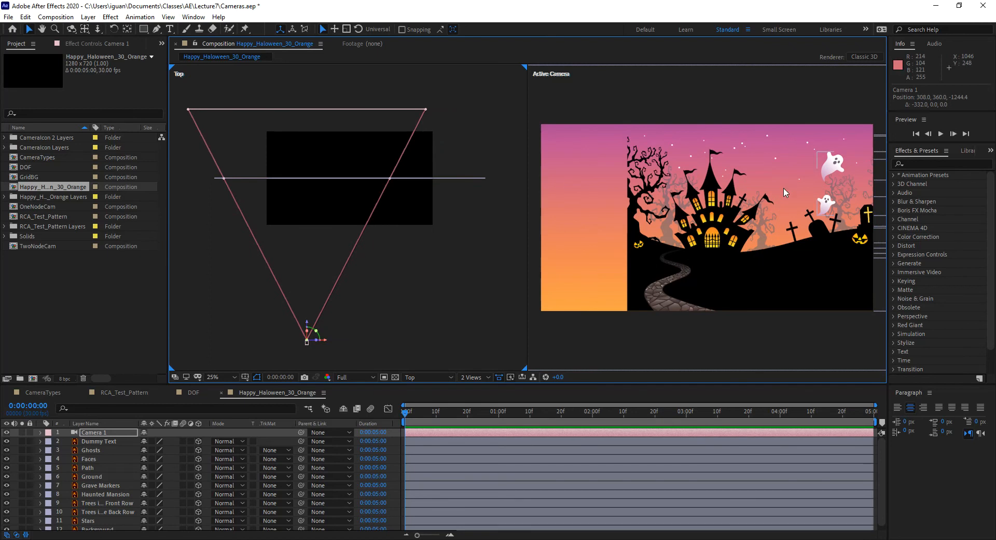
key(ctrl+z)
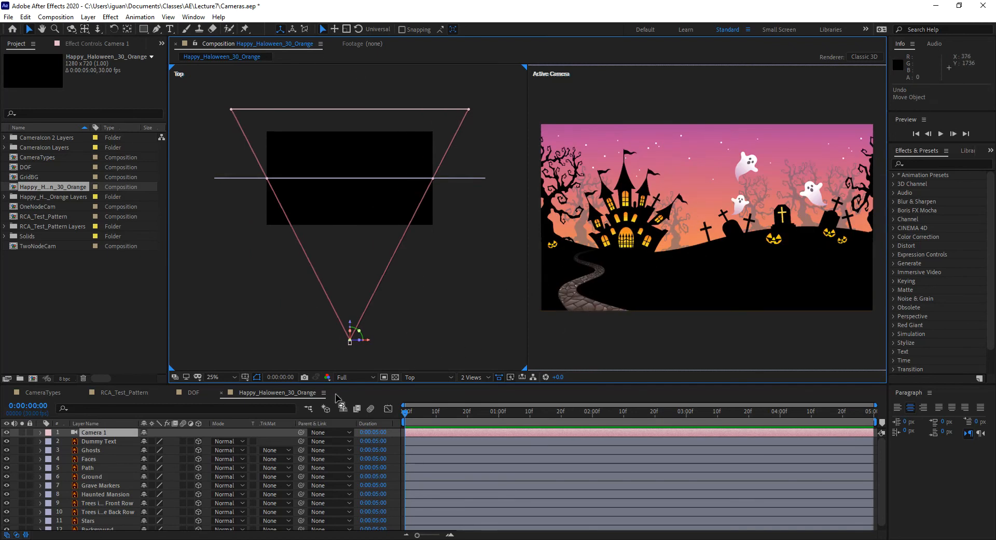
- Change the Top view to Left, try moving Camera 1 with its axis arrows, and undo the move
click(436, 378)
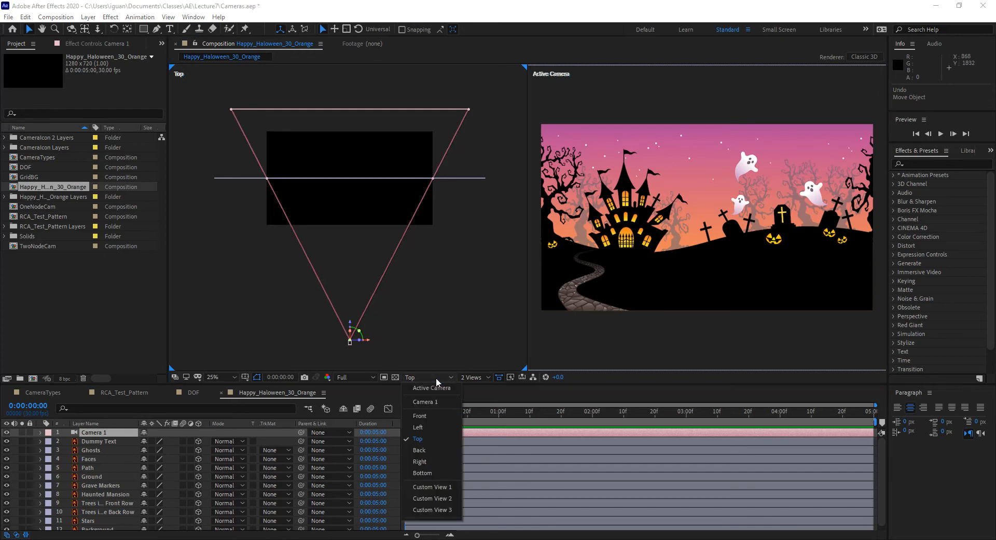
click(430, 427)
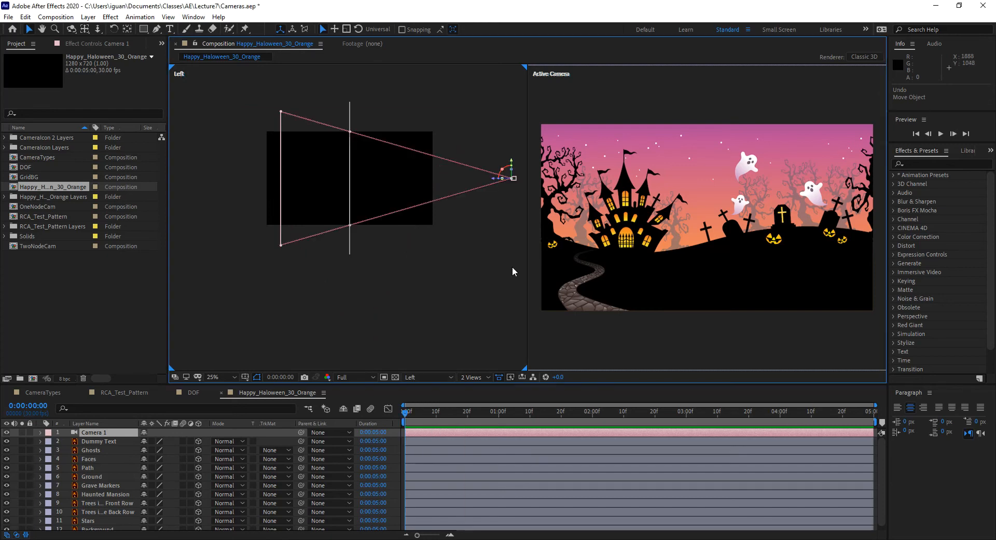
drag(511, 166, 464, 180)
key(ctrl+z)
- Reveal Camera 1's Position and rotation properties together and enlarge the timeline area
key(p)
key(shift+r)
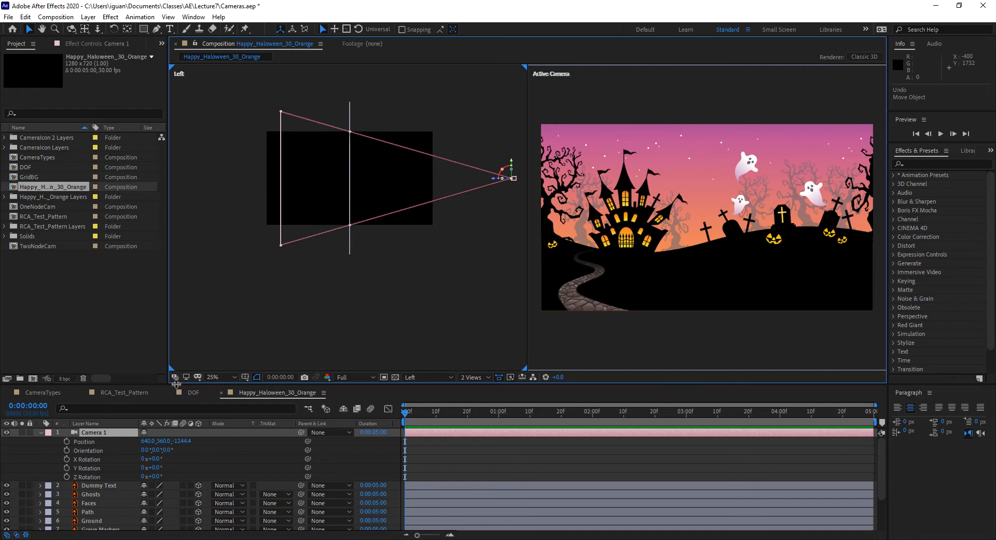
drag(175, 385, 177, 338)
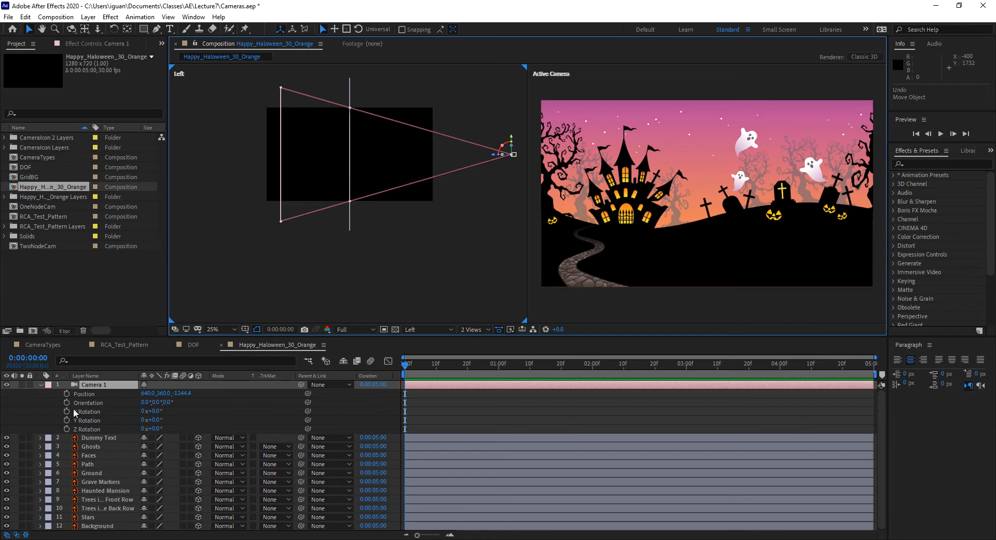
- Try separating the dimensions of Camera 1's Position, change the Left view to Top, and undo the separation
click(88, 394)
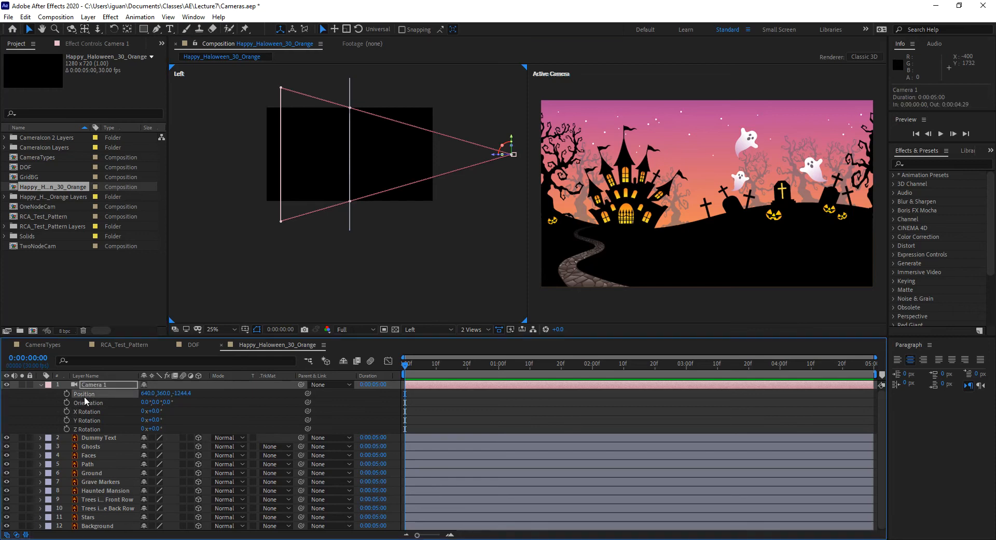
right_click(83, 393)
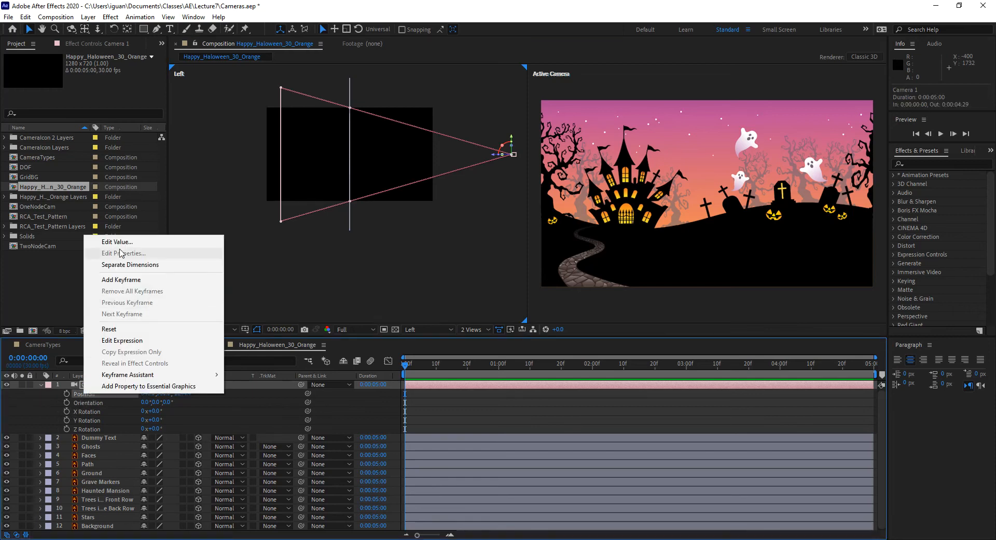
click(127, 265)
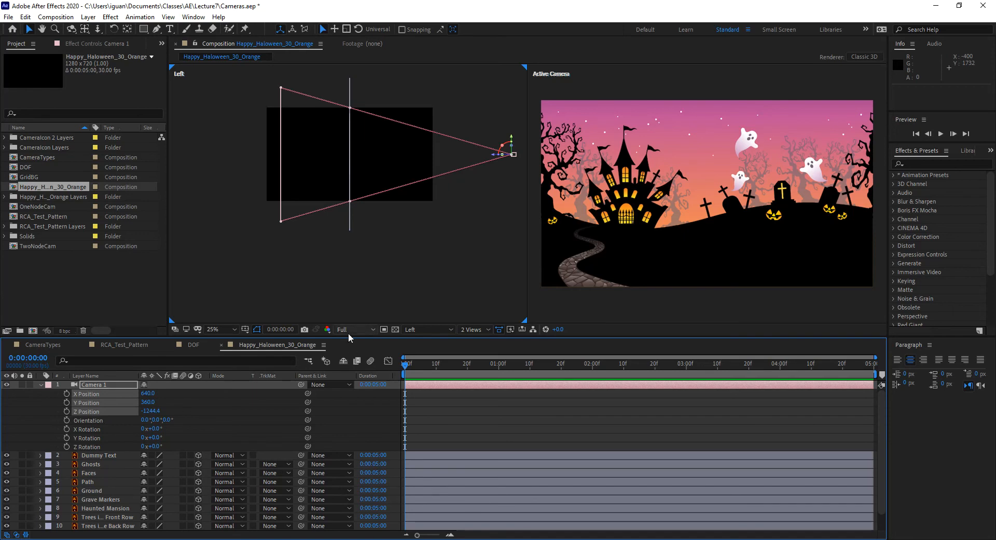
click(420, 328)
click(436, 392)
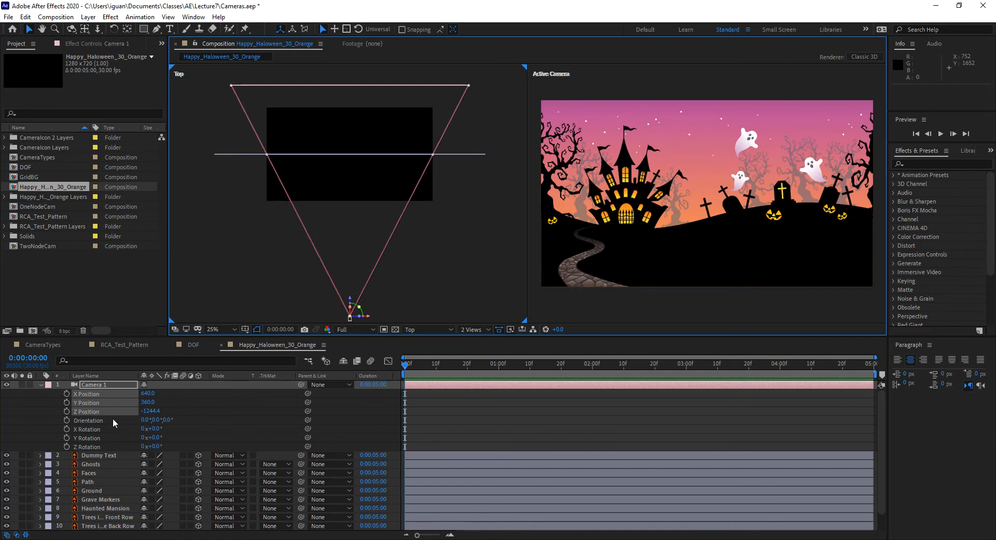
key(ctrl+z)
- Keyframe Camera 1's Position at 0 and 3 seconds, moving it to 384, 360, -916.4 at the second, and scrub through the move to 0:00:02:04
click(68, 393)
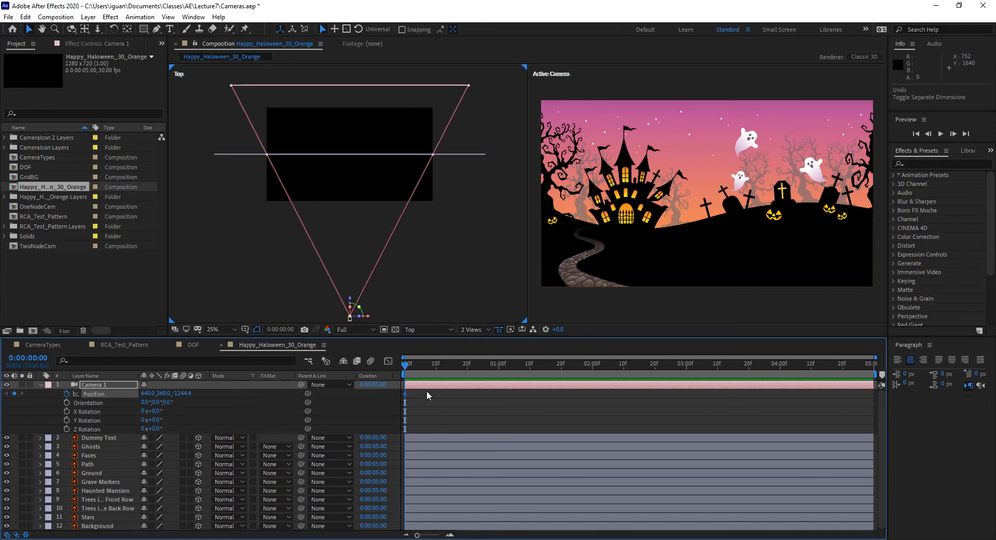
drag(418, 364, 688, 379)
drag(351, 300, 338, 280)
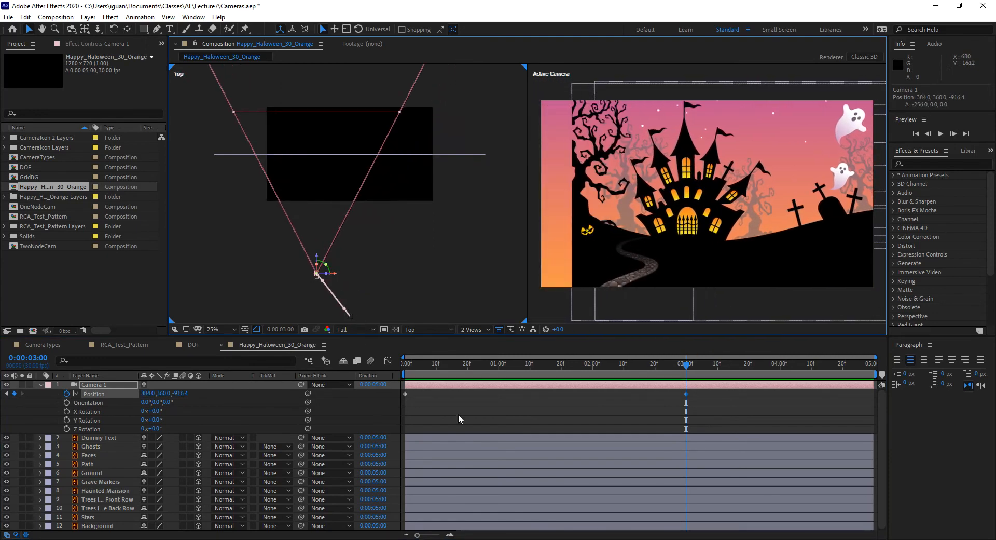
drag(410, 366, 605, 384)
key(space)
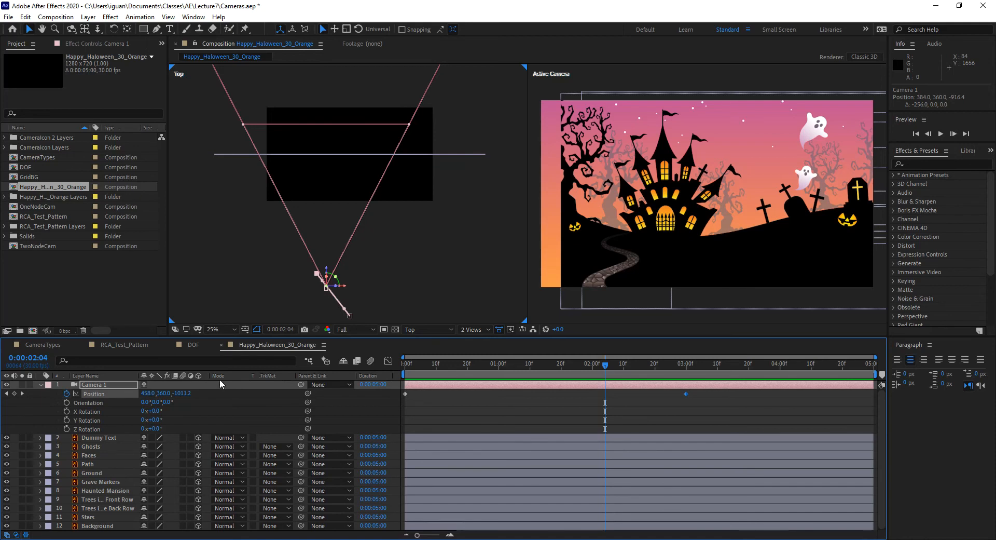
- Curve Camera 1's motion path in the Top view with the Convert Vertex Tool and scrub through the move back to 0:00:00:00
click(157, 29)
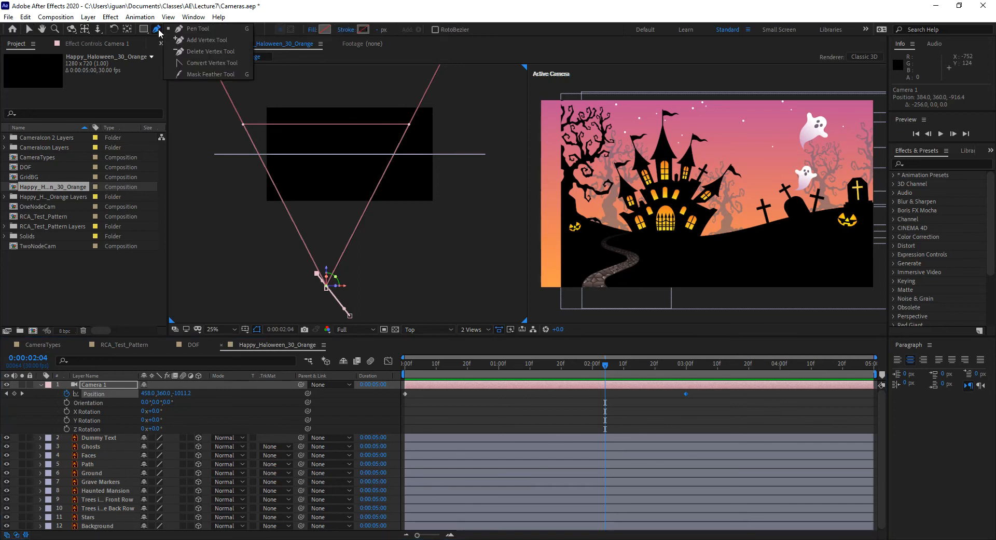
click(212, 64)
click(317, 275)
drag(317, 273, 349, 282)
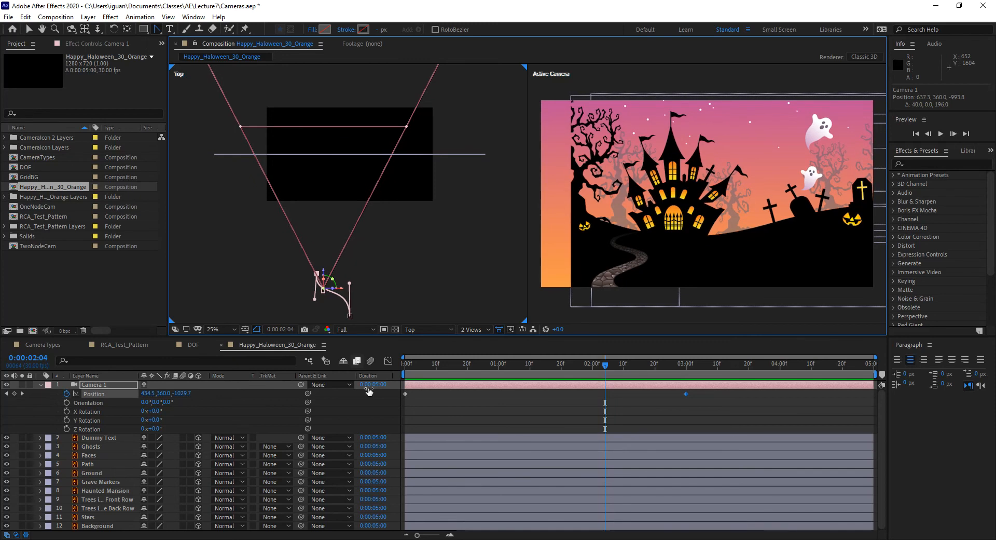
drag(440, 365, 393, 411)
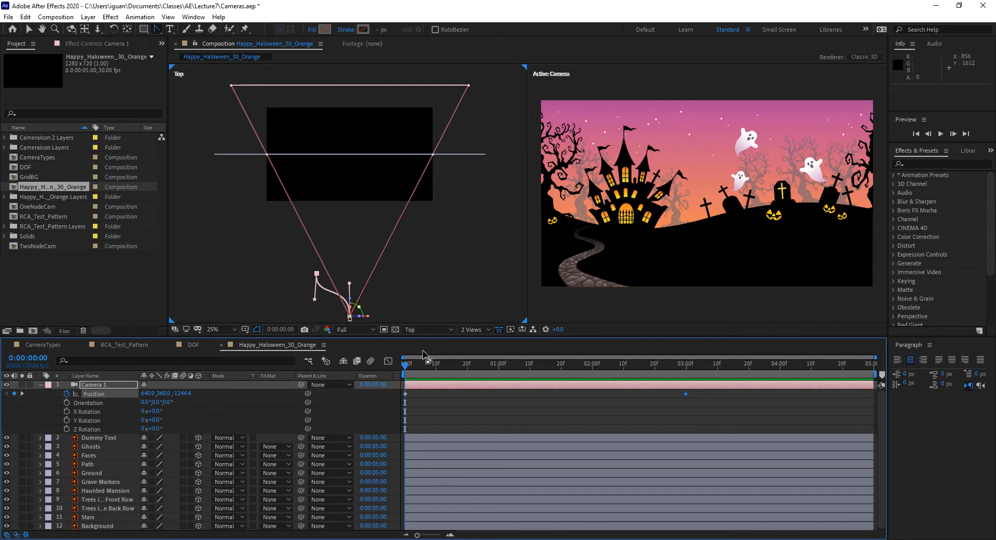
drag(418, 362, 381, 369)
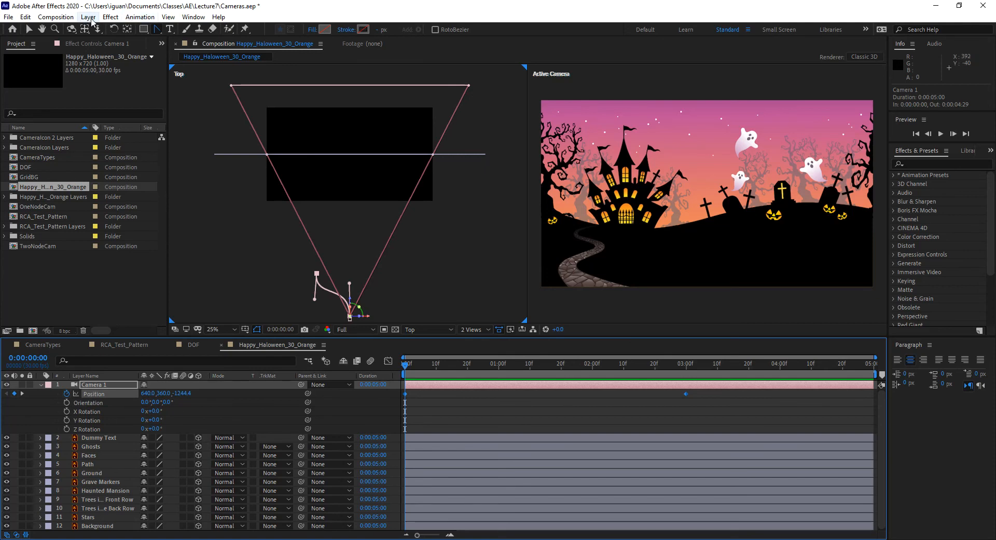
- Try setting Camera 1's Auto-Orientation to Orient Along Path, scrub through the move, and undo the orientation change
click(130, 18)
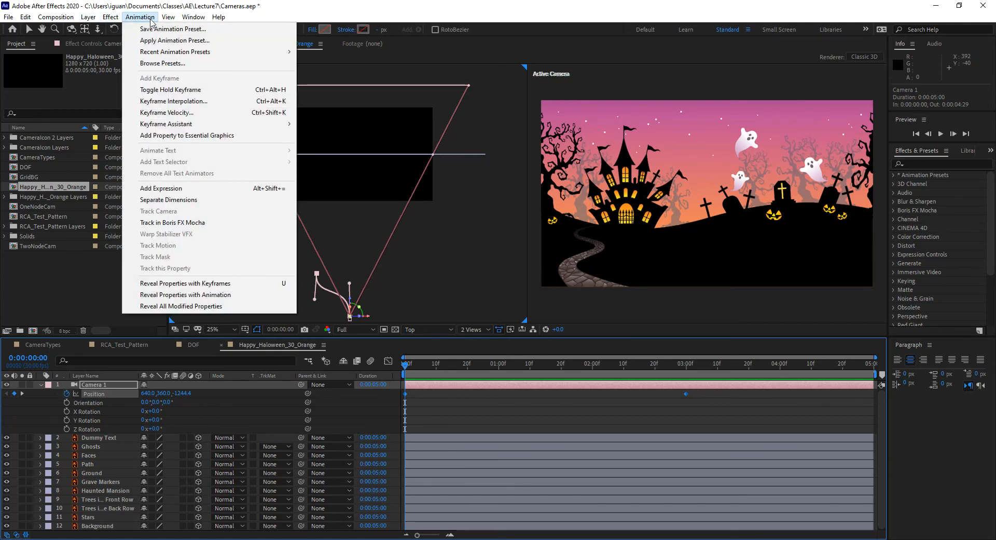
mouse_move(187, 124)
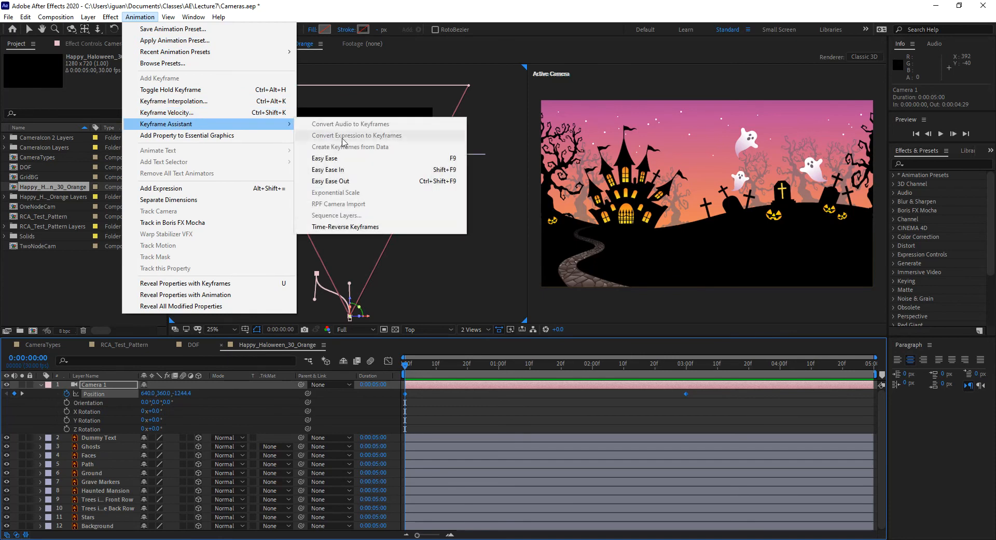
click(362, 226)
click(88, 17)
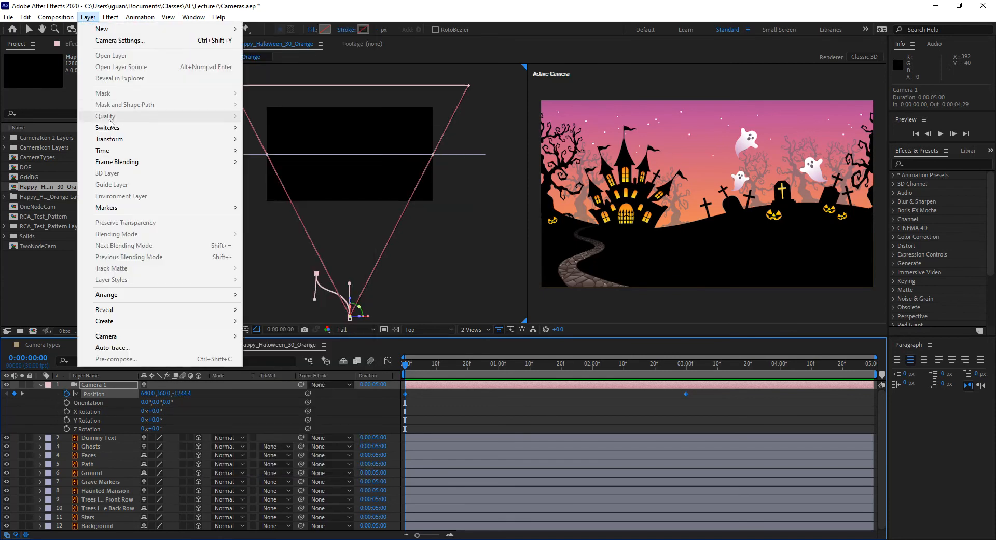
mouse_move(120, 142)
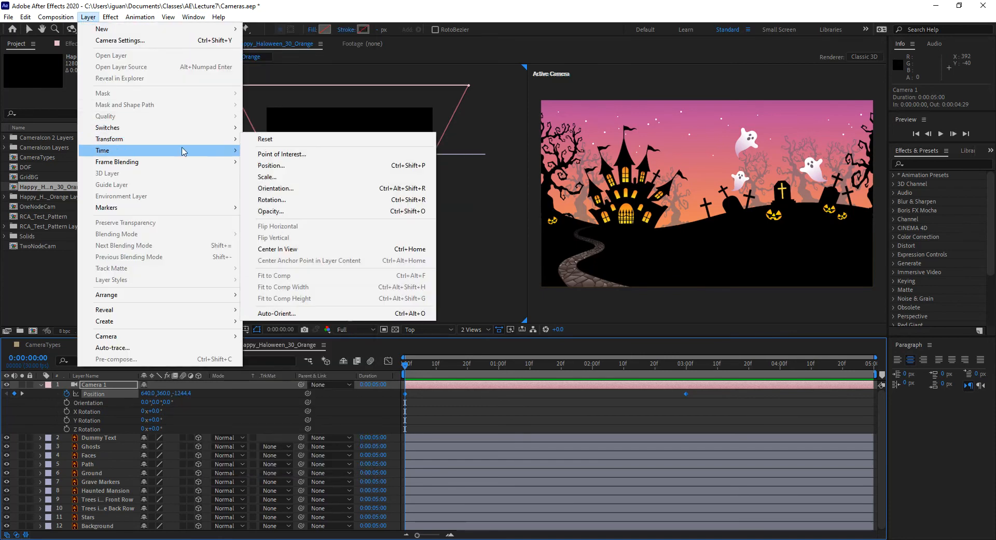
click(338, 313)
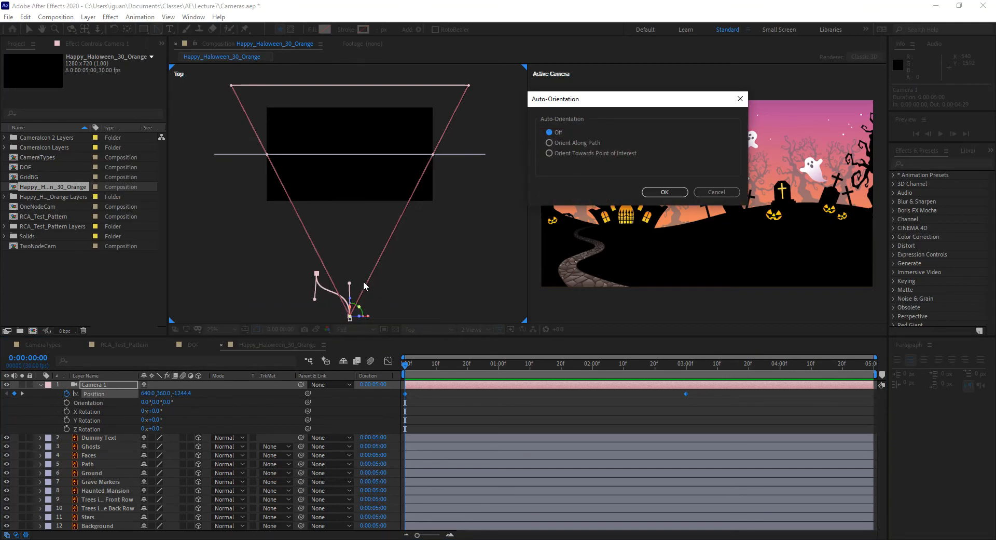
click(550, 142)
click(668, 193)
drag(412, 364, 442, 365)
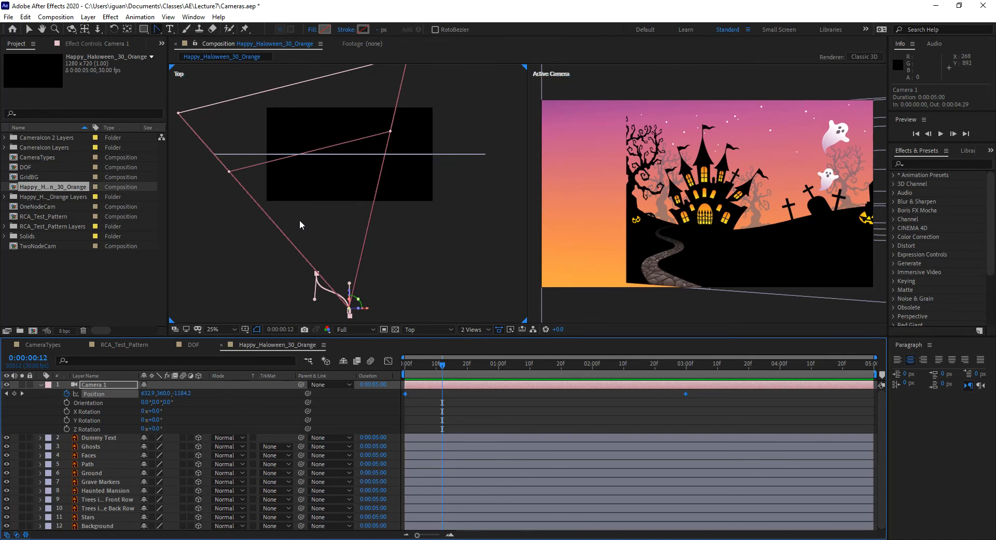
drag(445, 366, 541, 394)
key(ctrl+z)
- Apply Easy Ease Out to Camera 1's Position keyframe at 3 seconds and preview the animation
click(682, 393)
key(Delete)
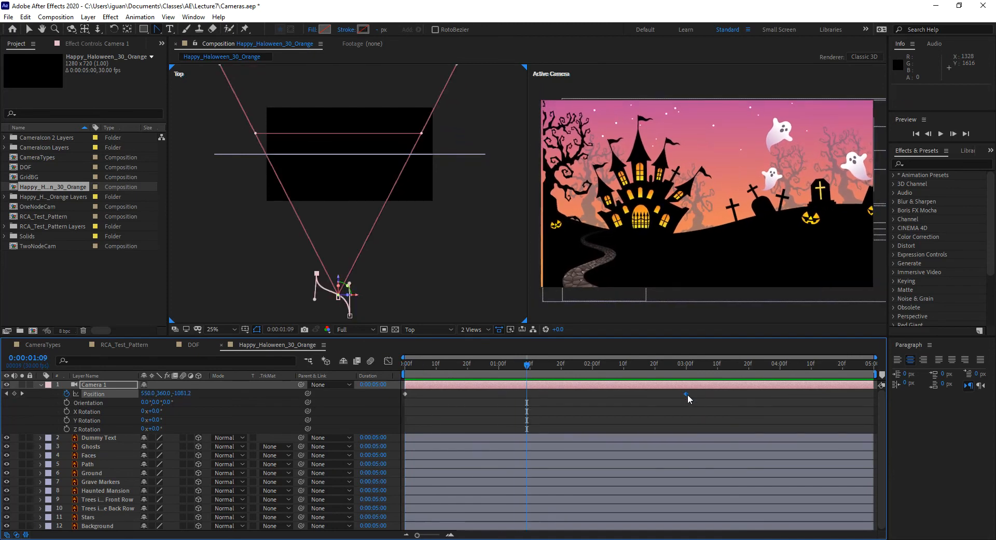
right_click(687, 394)
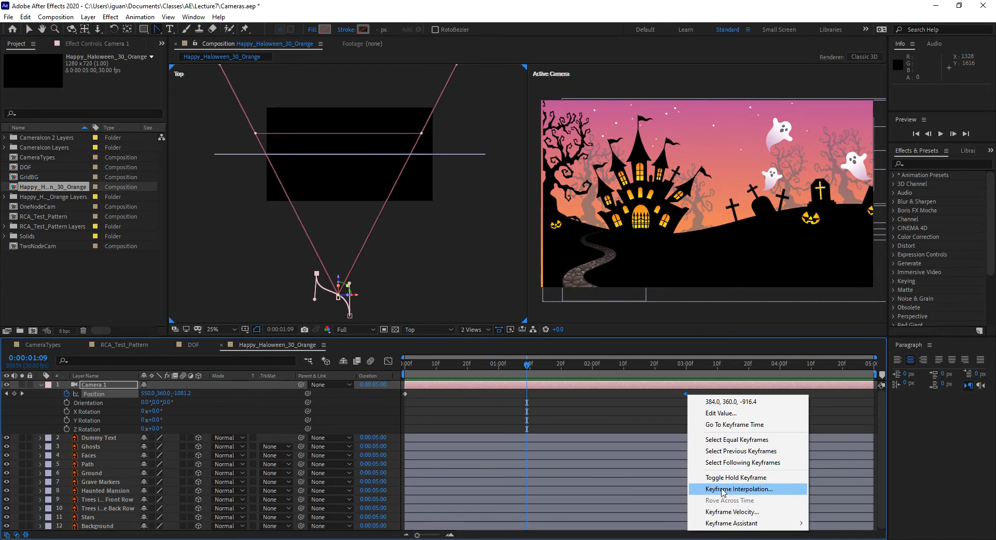
mouse_move(761, 523)
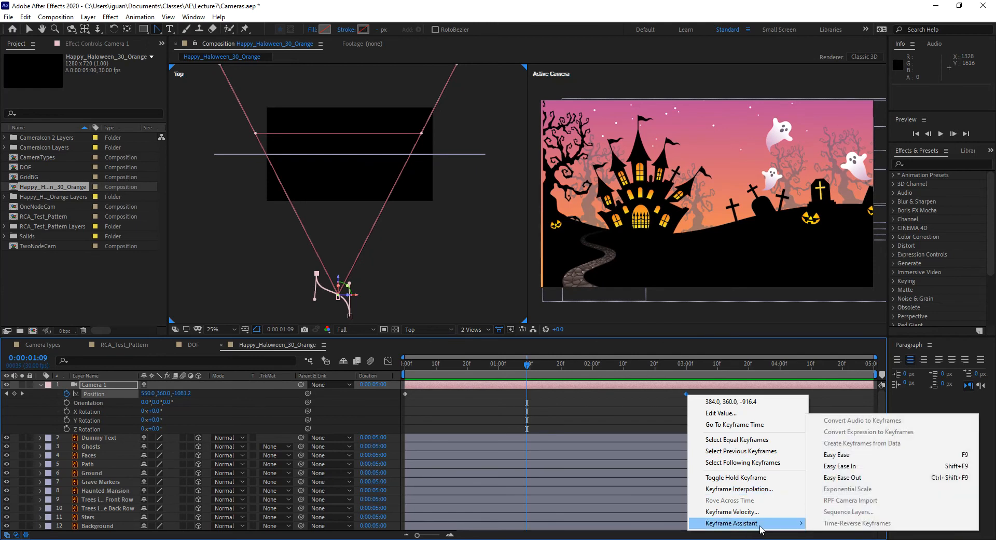
click(842, 478)
key(space)
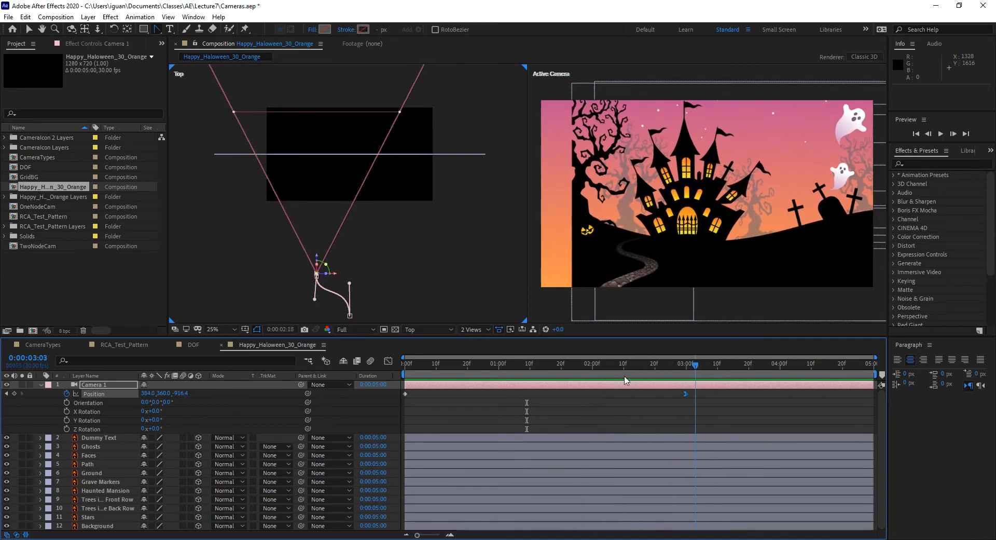
key(space)
- Apply Easy Ease Out to Camera 1's first Position keyframe at 0:00:00:00 and play back the camera move
drag(393, 394, 394, 396)
right_click(407, 398)
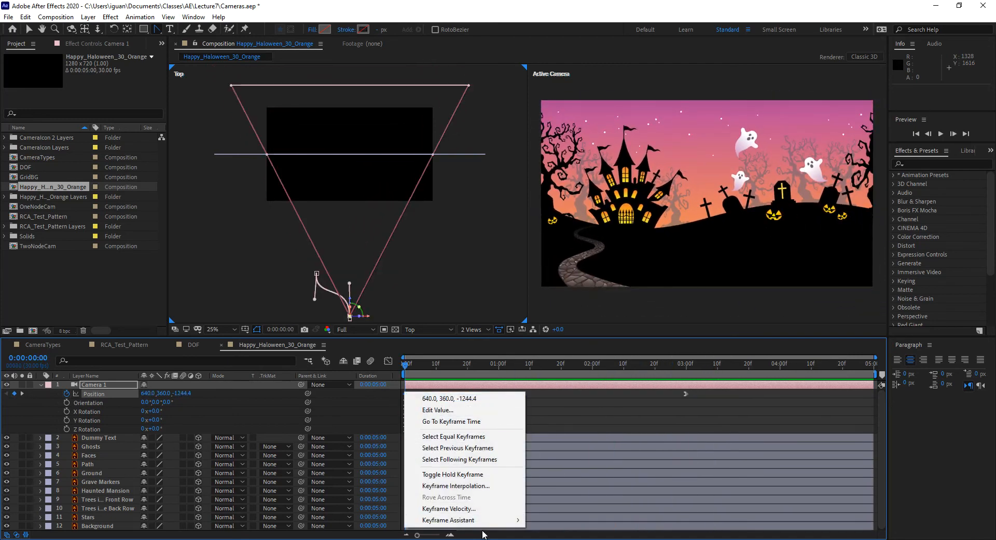
mouse_move(462, 519)
click(594, 472)
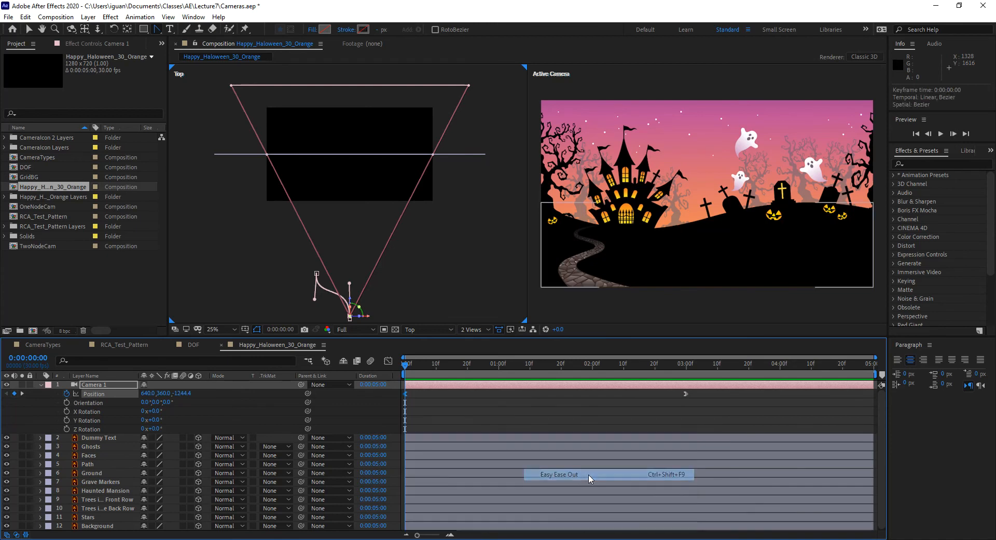
key(space)
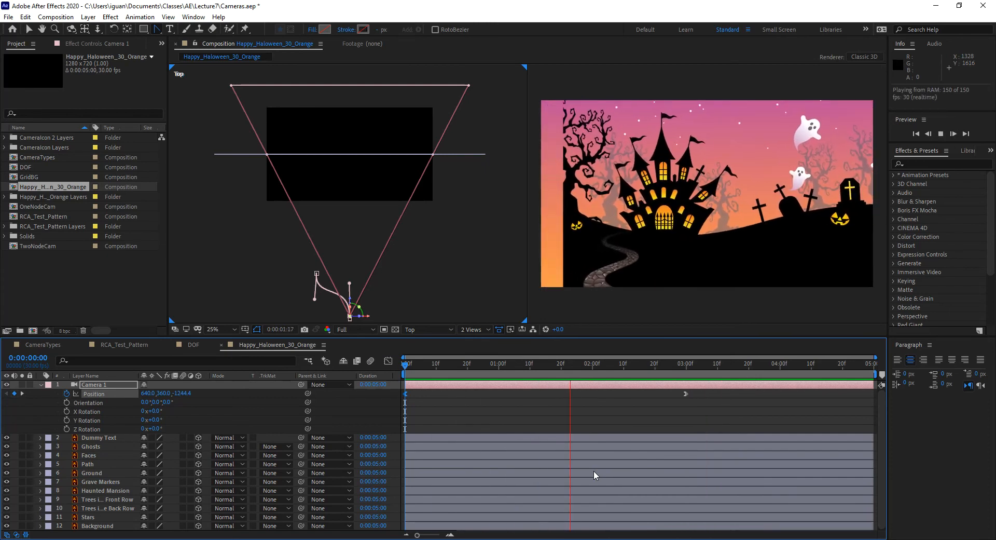
key(space)
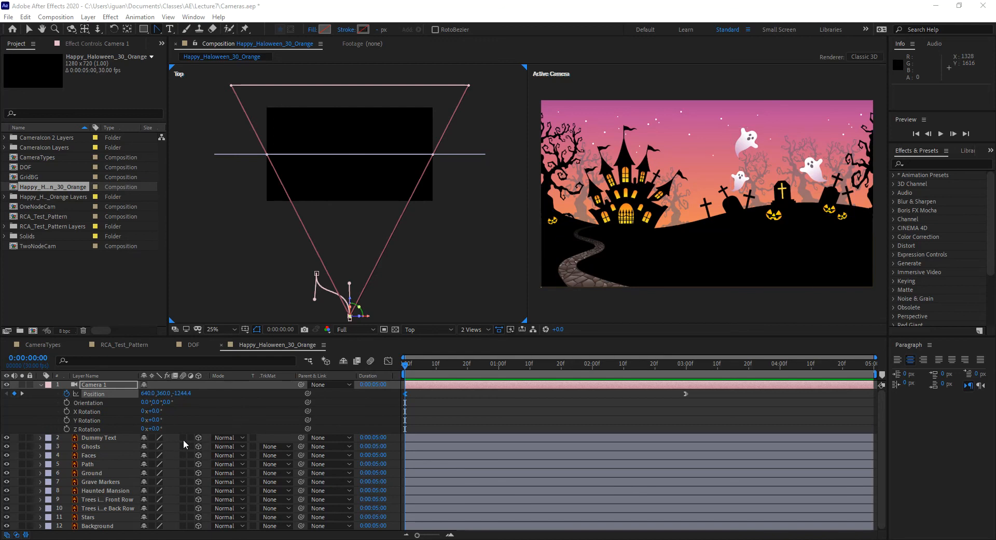
- Enable motion blur for the composition and layers 2 to 12, preview the result, and move the playhead to 0:00:00:06
drag(182, 437, 183, 525)
key(space)
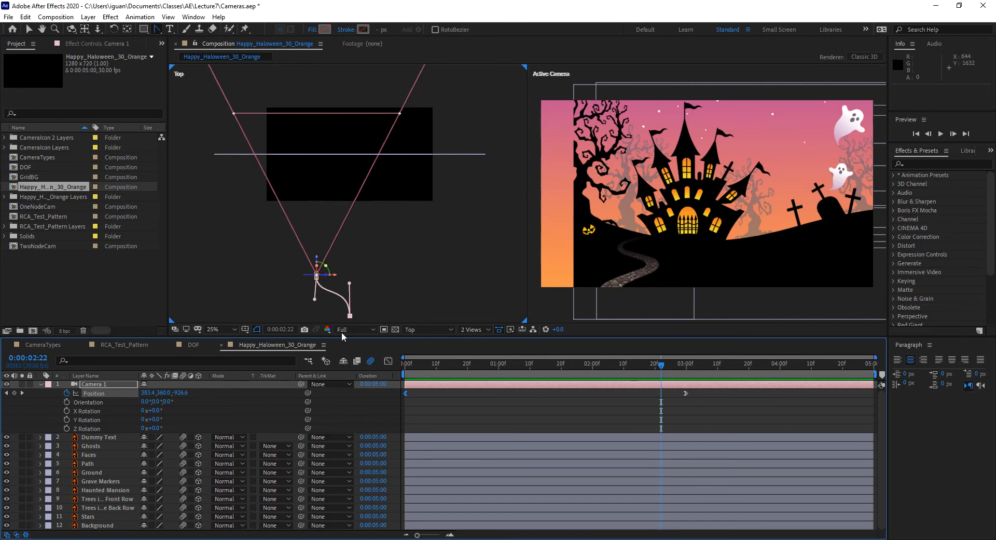
click(419, 369)
drag(418, 368, 424, 369)
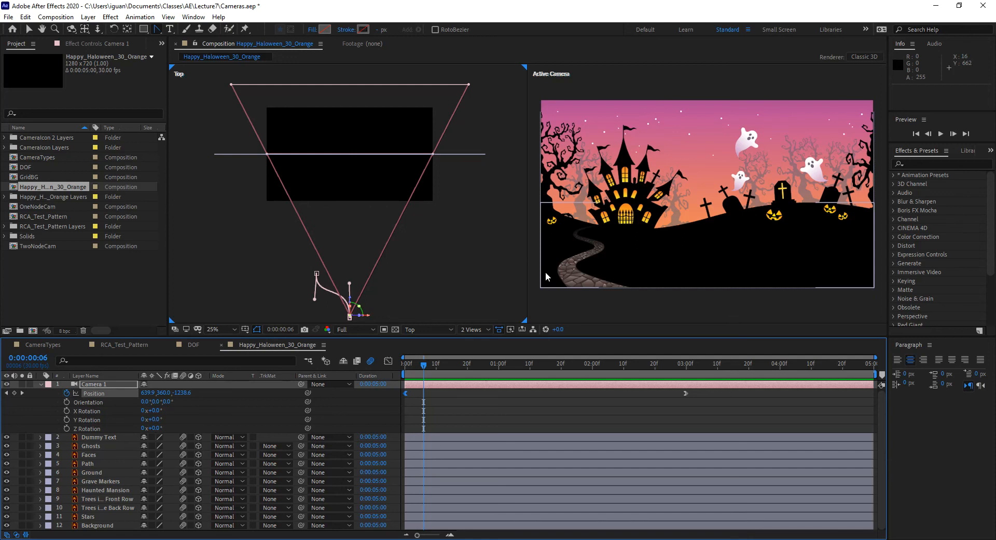
- Examine the motion blur shutter and sample options in the composition's Advanced settings, and close them without changes
key(ctrl+k)
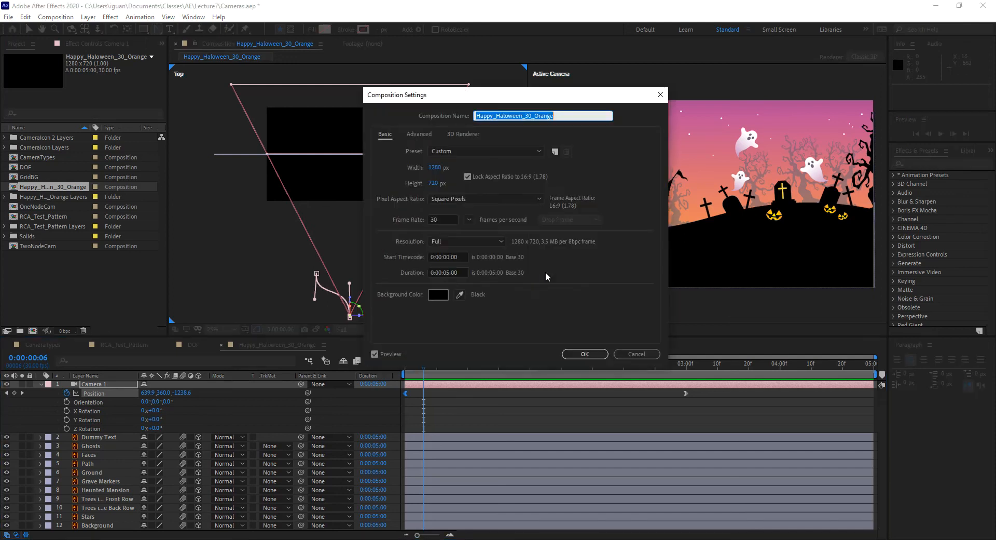
click(418, 134)
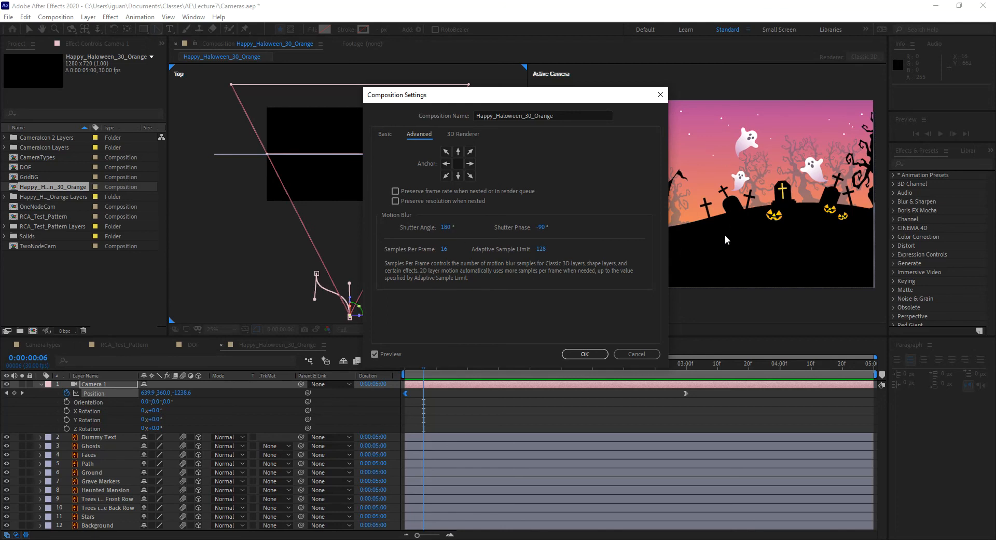
click(624, 354)
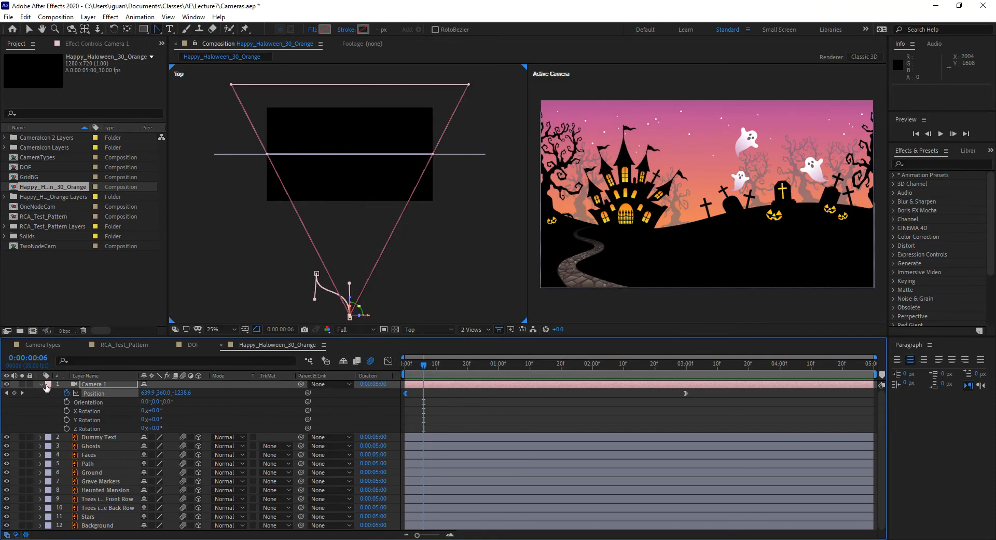
- Collapse Camera 1's Transform properties, expand its Camera Options, and resize the timeline area to fit them
click(42, 384)
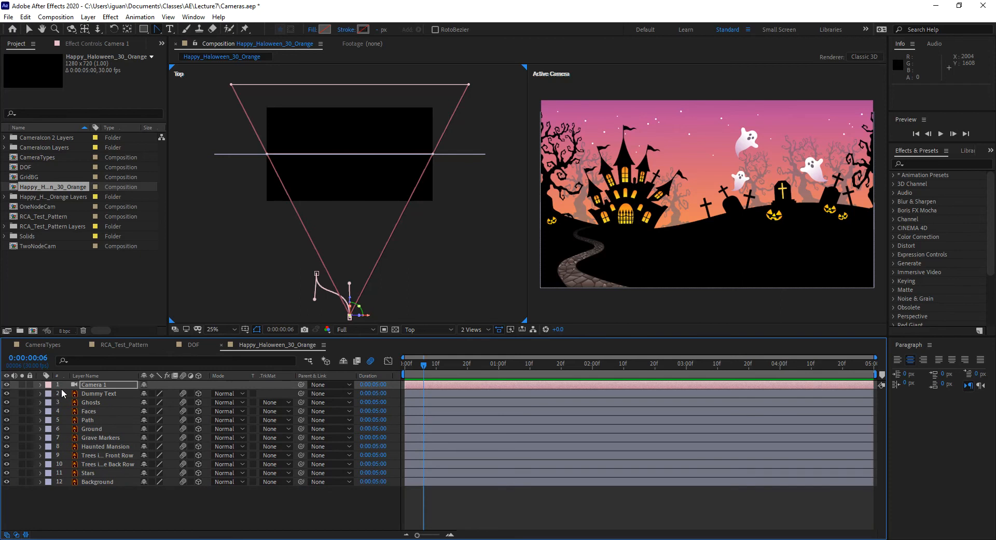
click(99, 384)
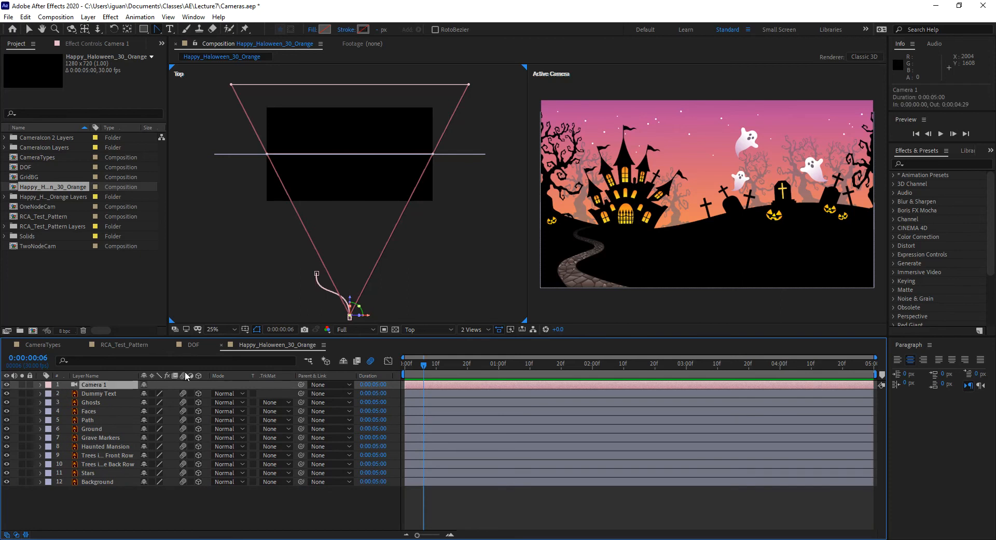
click(40, 384)
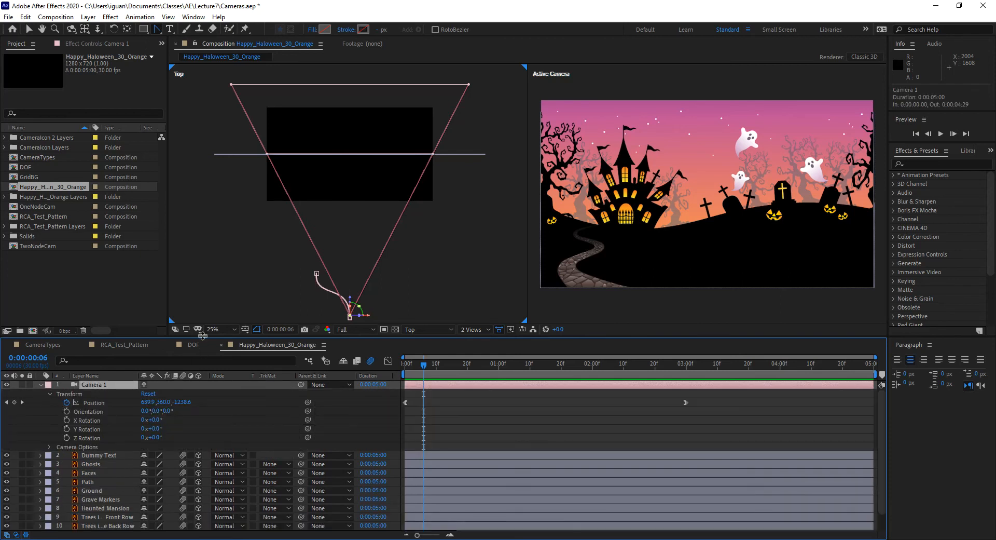
drag(202, 335, 202, 246)
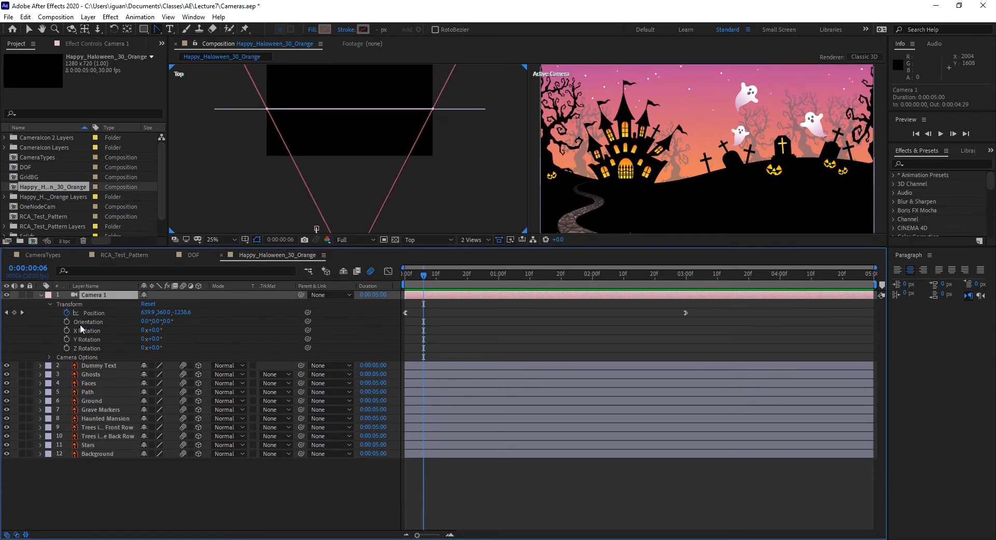
click(49, 304)
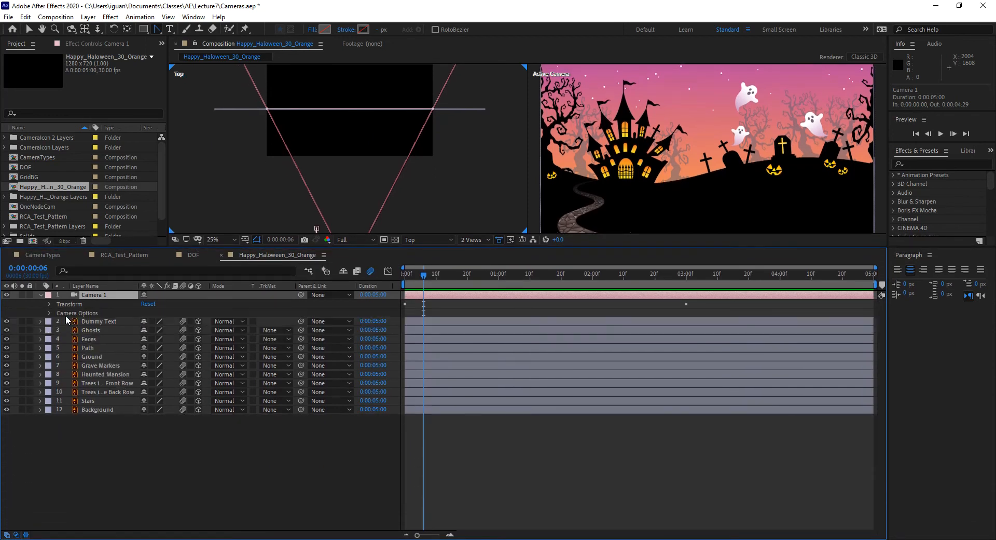
click(49, 313)
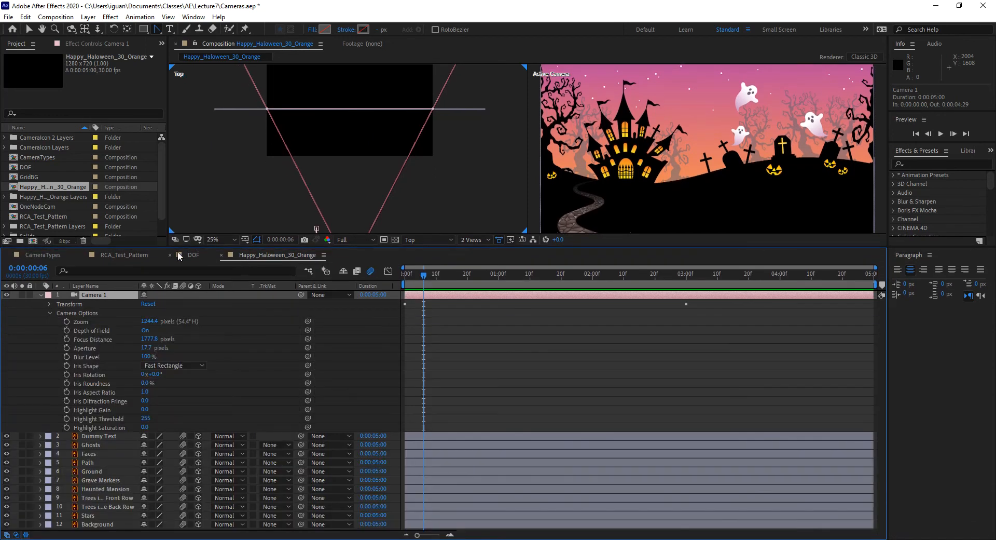
drag(179, 247, 179, 281)
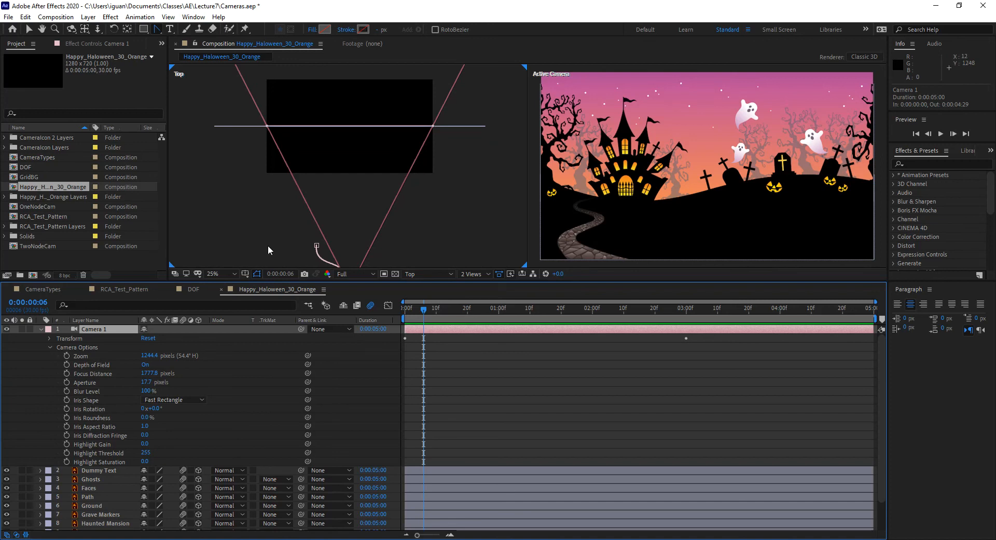
- Try switching depth of field off in Camera 1's Camera Settings, enable it again, and accept the settings
double_click(73, 328)
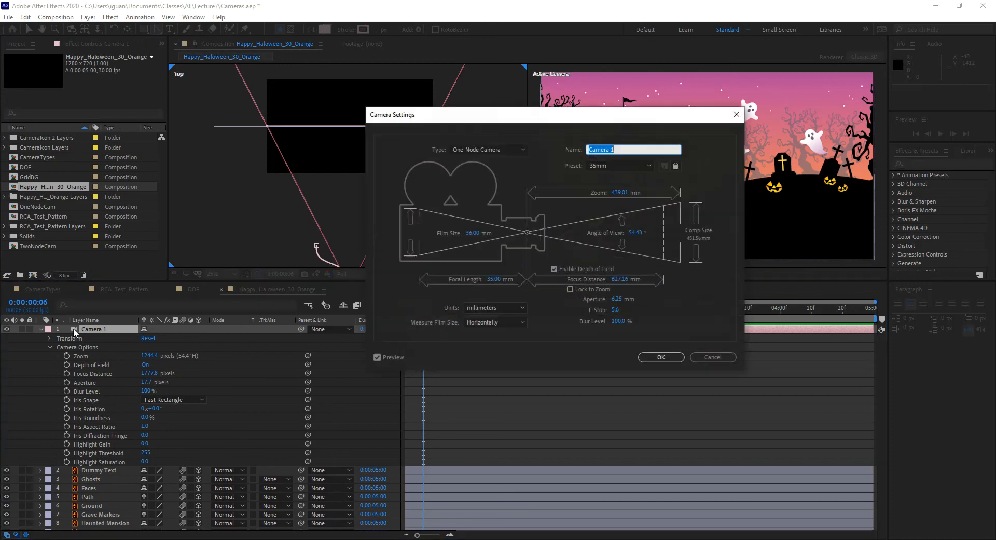
click(554, 269)
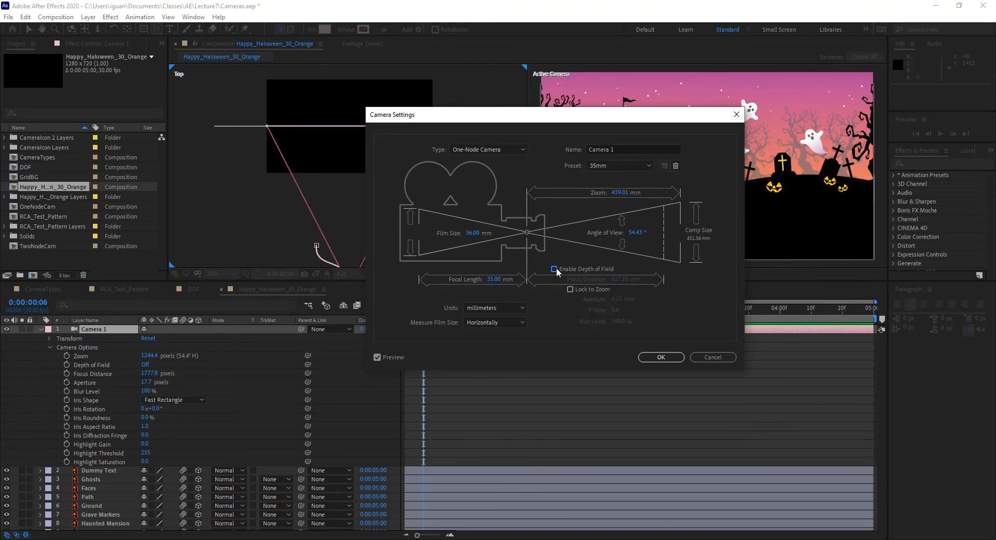
click(554, 269)
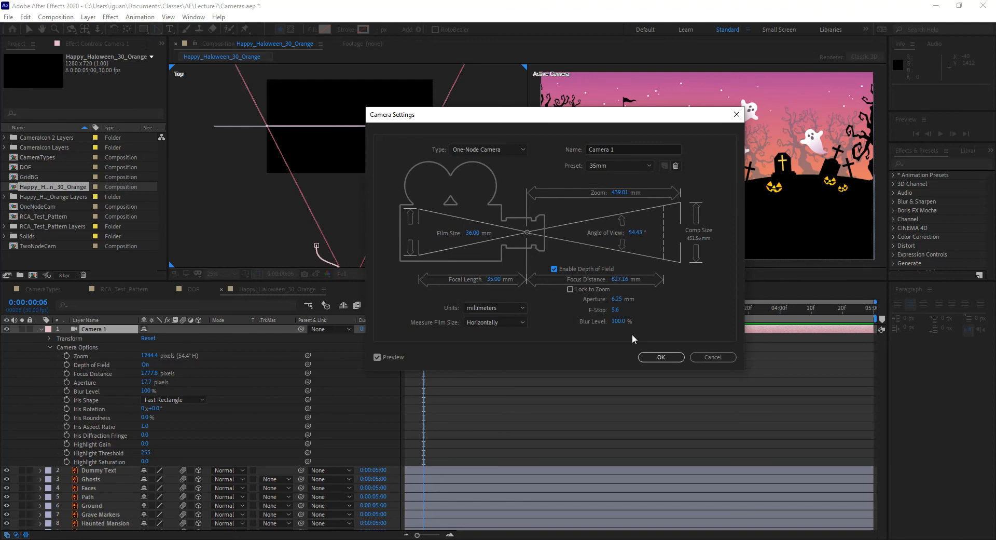
click(662, 357)
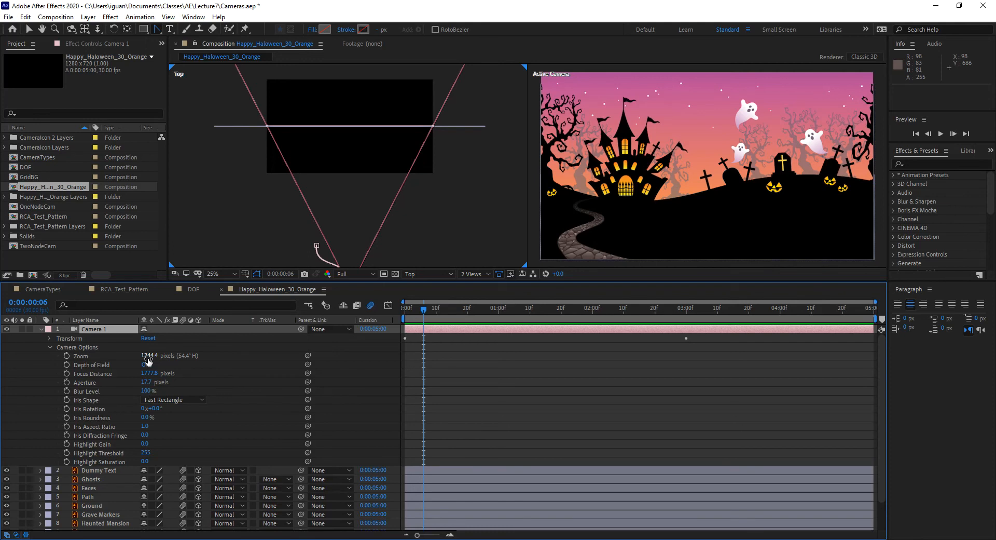
- Try raising Camera 1's Zoom to 1738.4 and 1682.4 pixels, undoing each change
drag(149, 356, 392, 348)
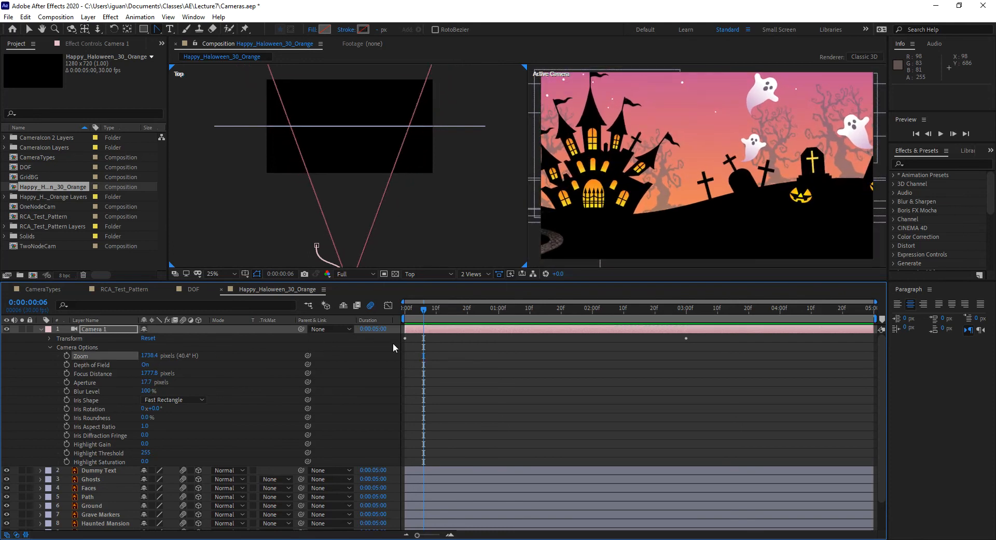
key(ctrl+z)
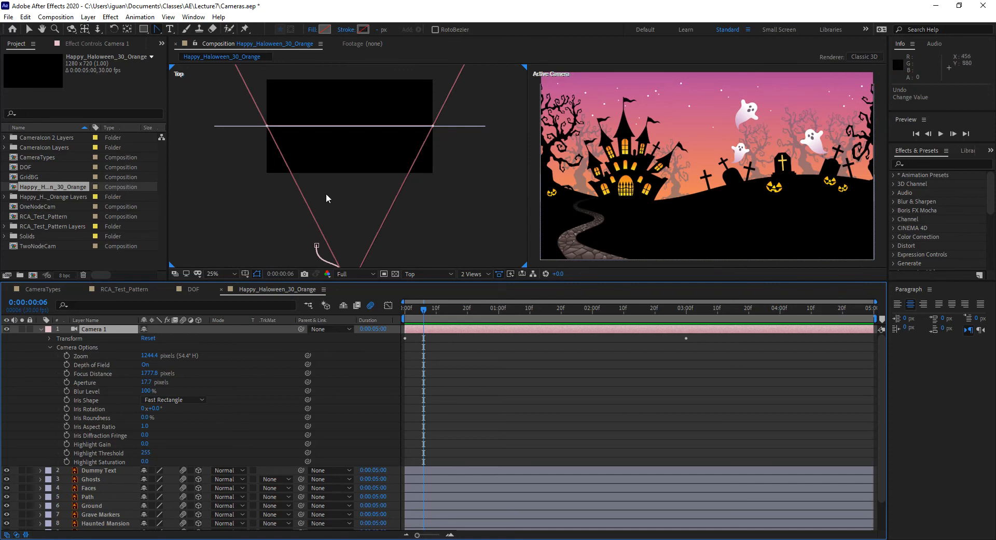
drag(147, 356, 335, 151)
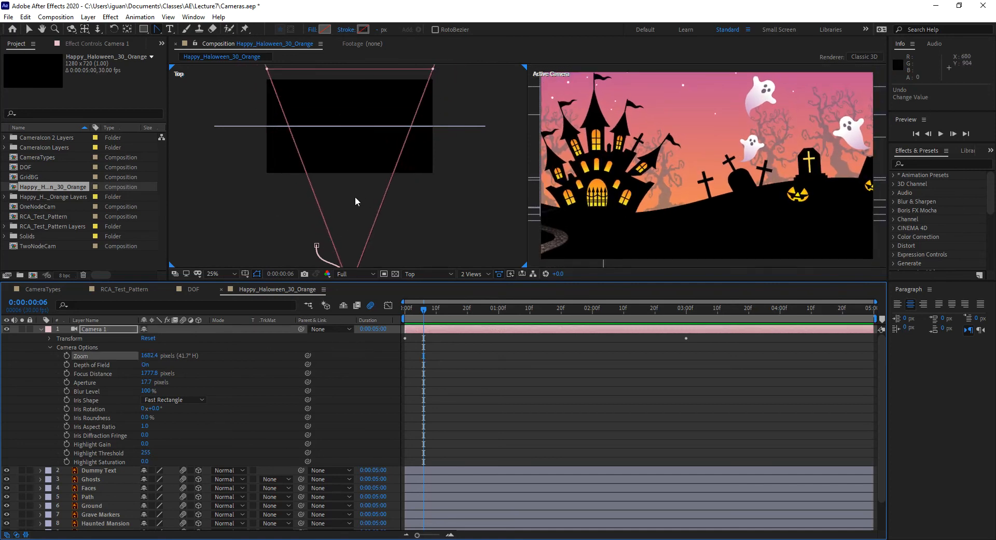
key(ctrl+z)
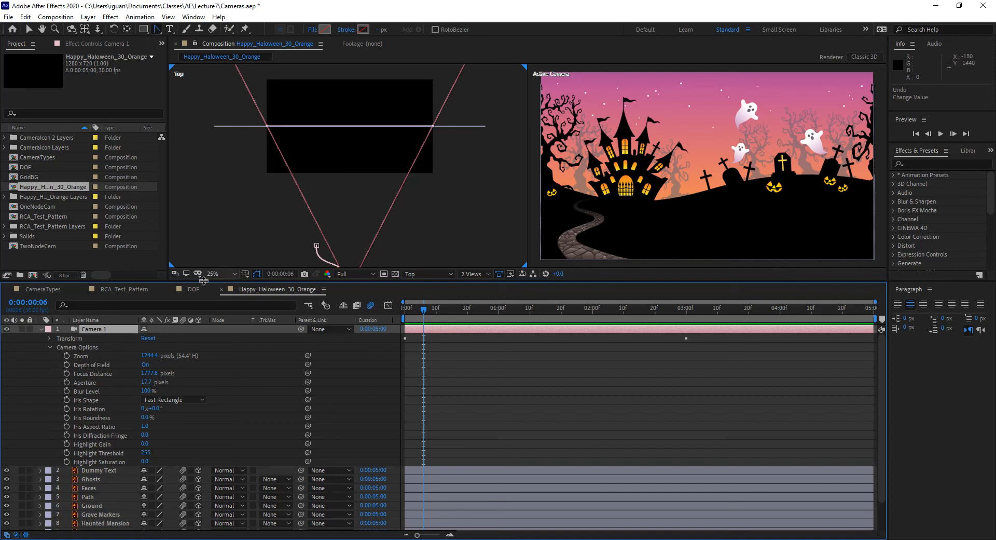
- Reset Camera 1's Transform properties, remove all its Position keyframes, and reset Position
click(148, 338)
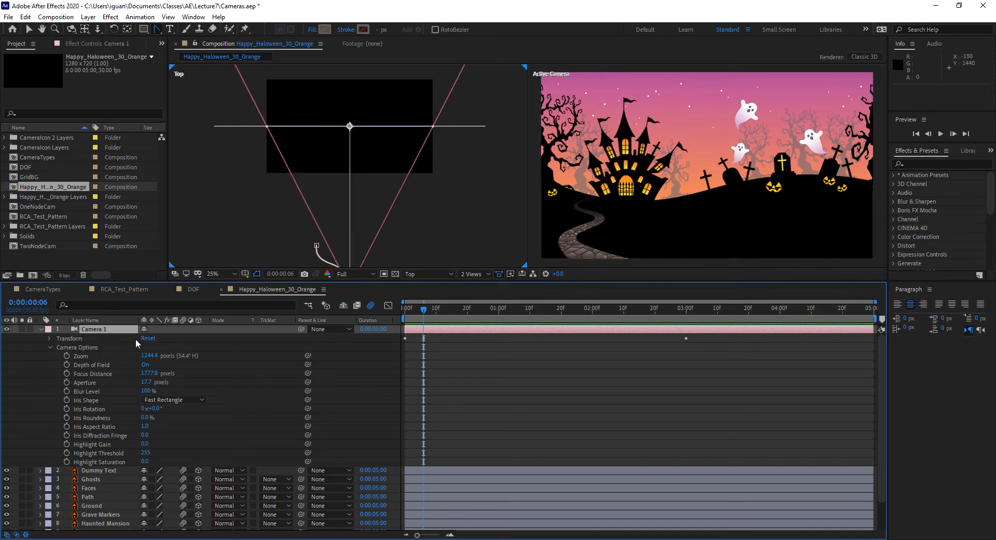
click(50, 338)
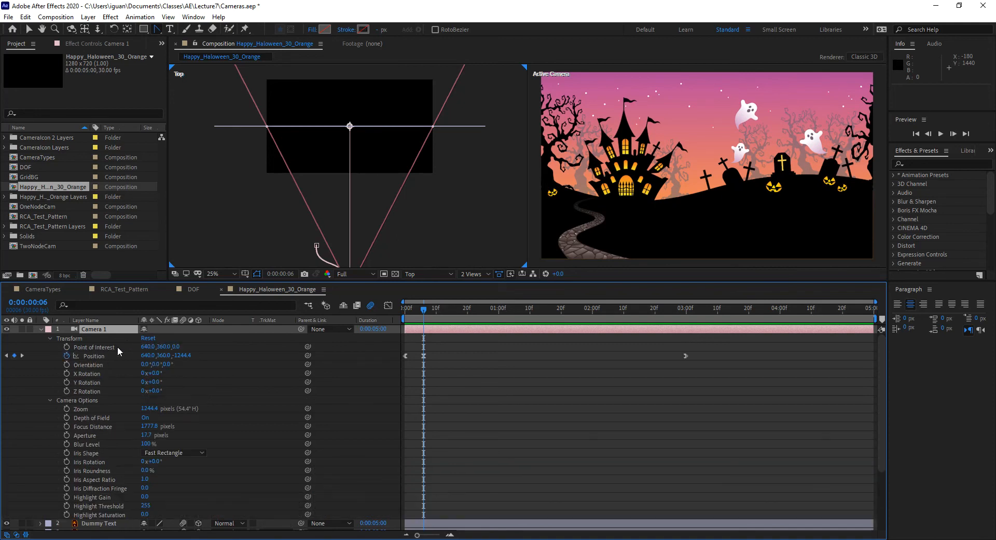
click(67, 354)
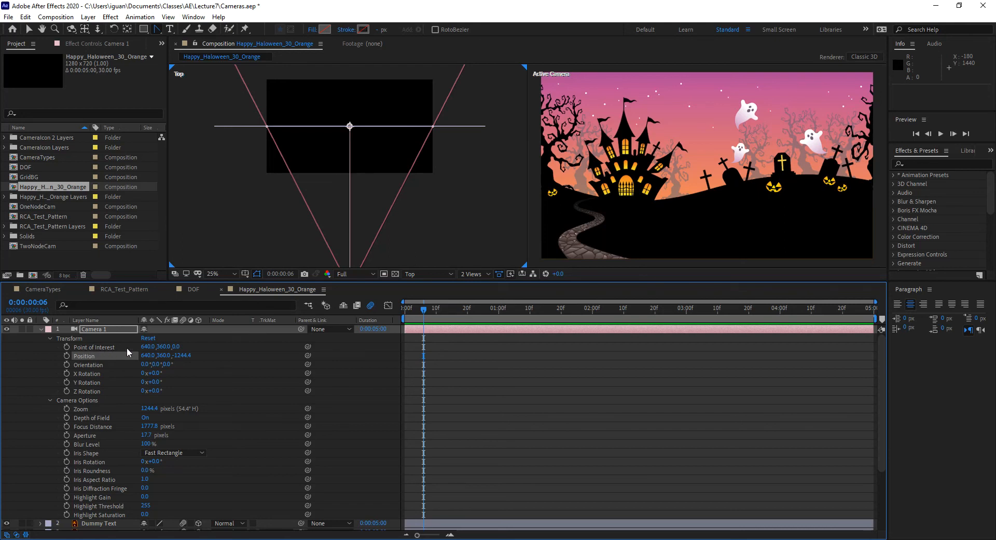
right_click(86, 357)
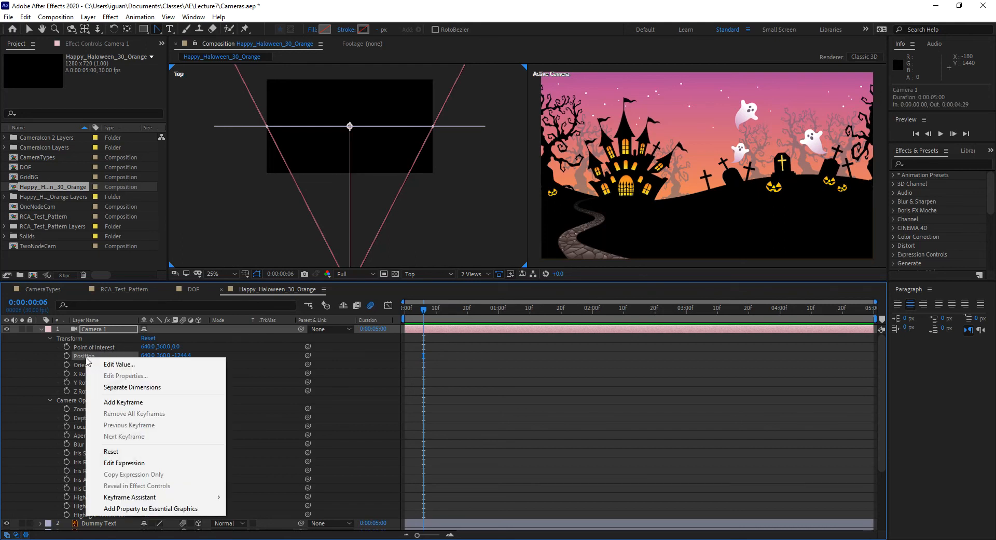
click(129, 453)
- Change Camera 1's type to One-Node Camera in its Camera Settings and accept the change
double_click(104, 331)
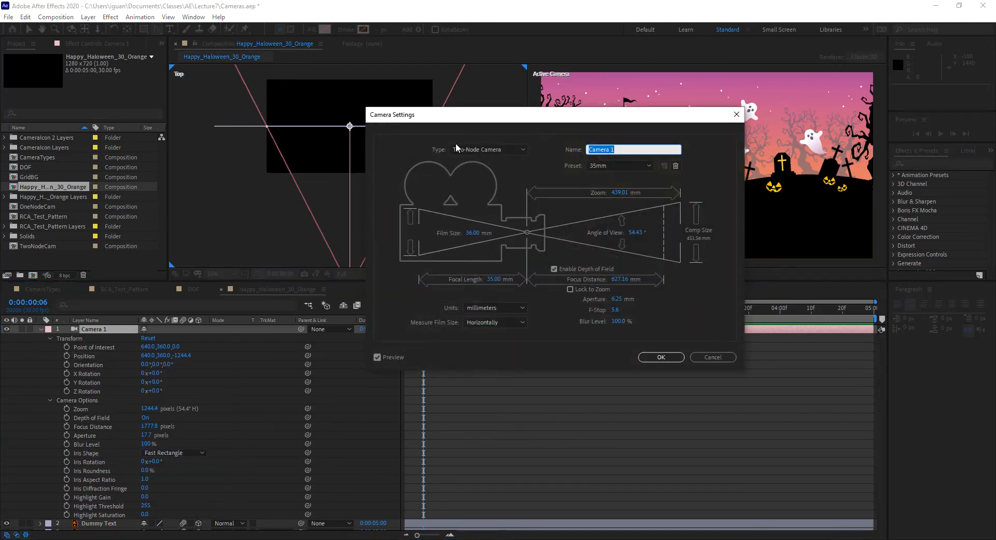
click(467, 150)
click(475, 160)
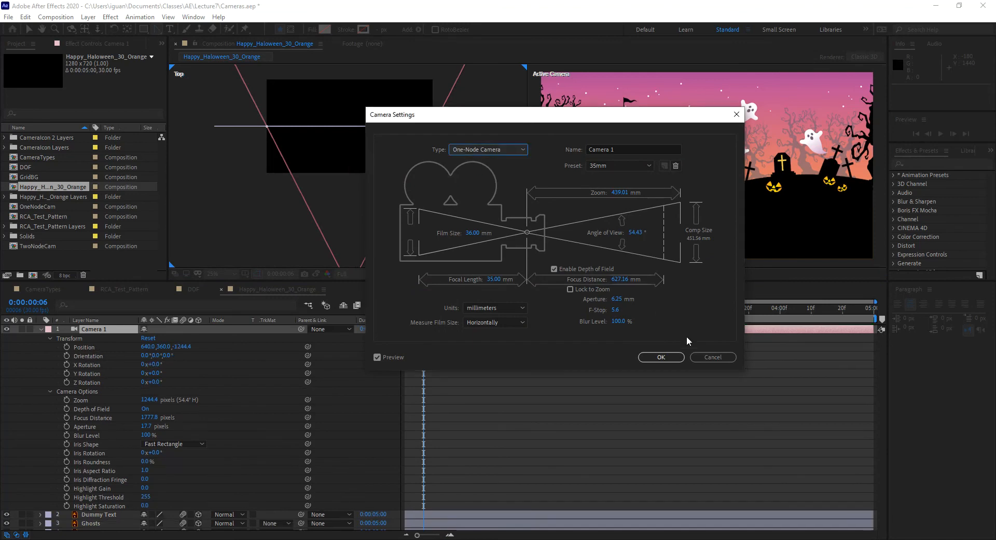
click(668, 357)
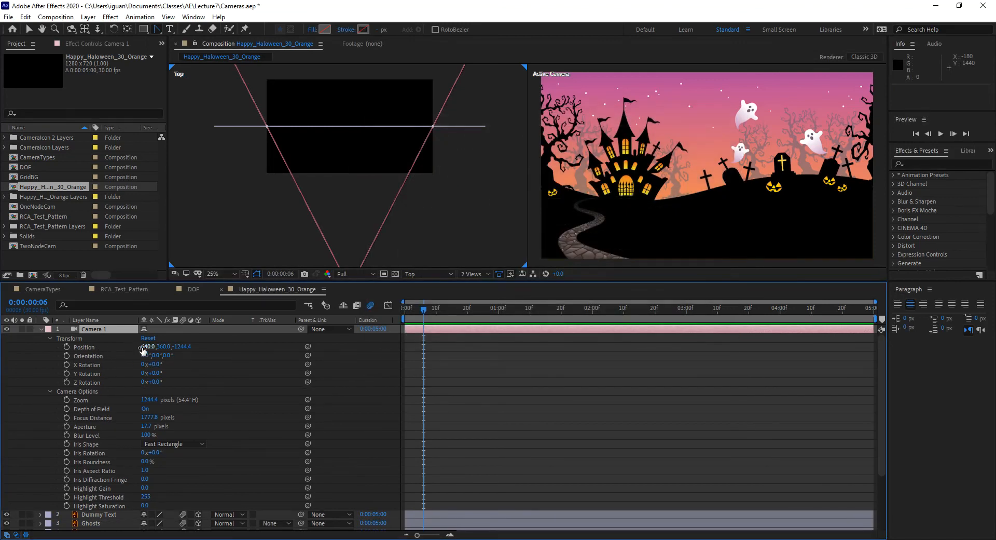
- Step the playhead back six frames to the composition start at 0:00:00:00
key(Page_Up)
key(Page_Up)
key(Page_Up)
key(Page_Up)
key(Page_Up)
key(Page_Up)
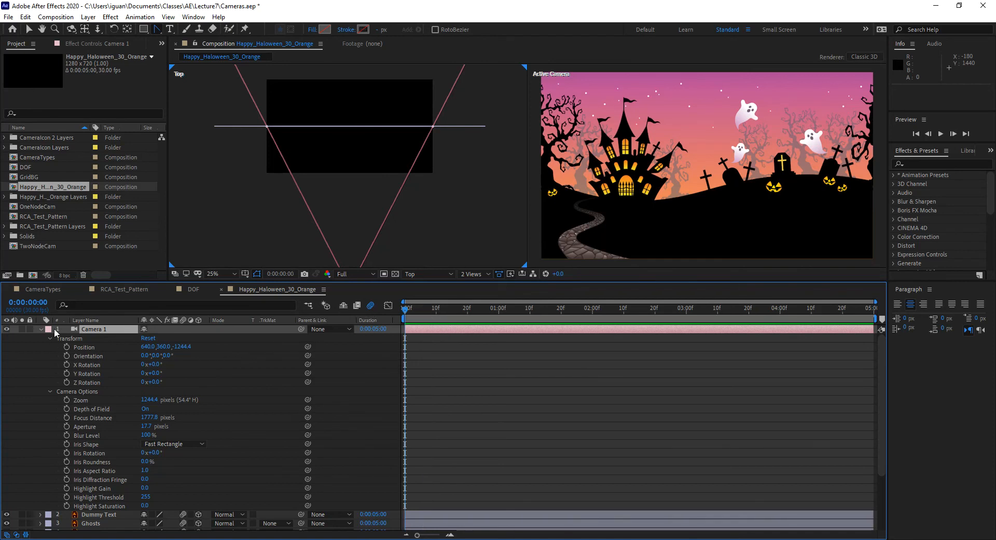
- Examine Camera 1's Camera Options and Transform properties in the Halloween composition, and leave the camera deselected
click(40, 329)
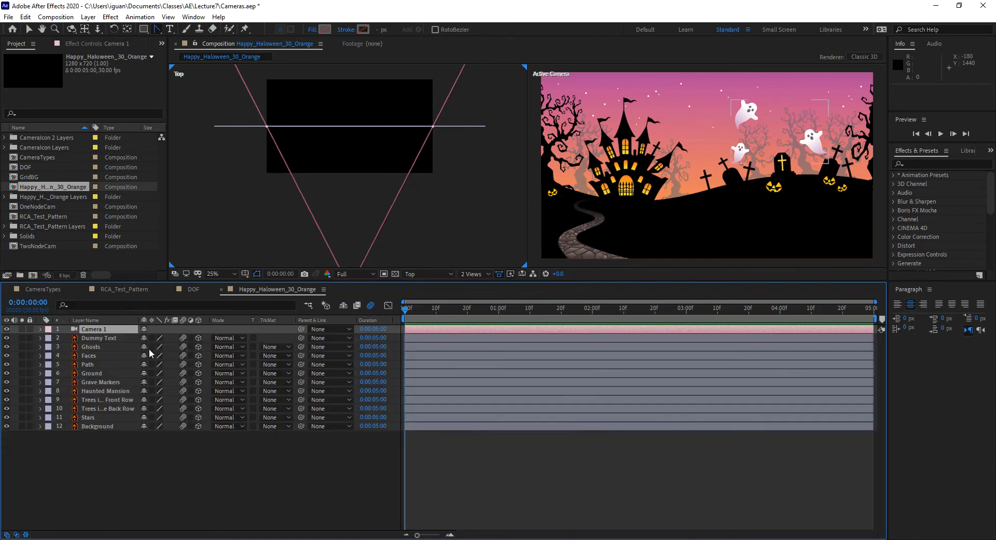
click(39, 329)
click(50, 338)
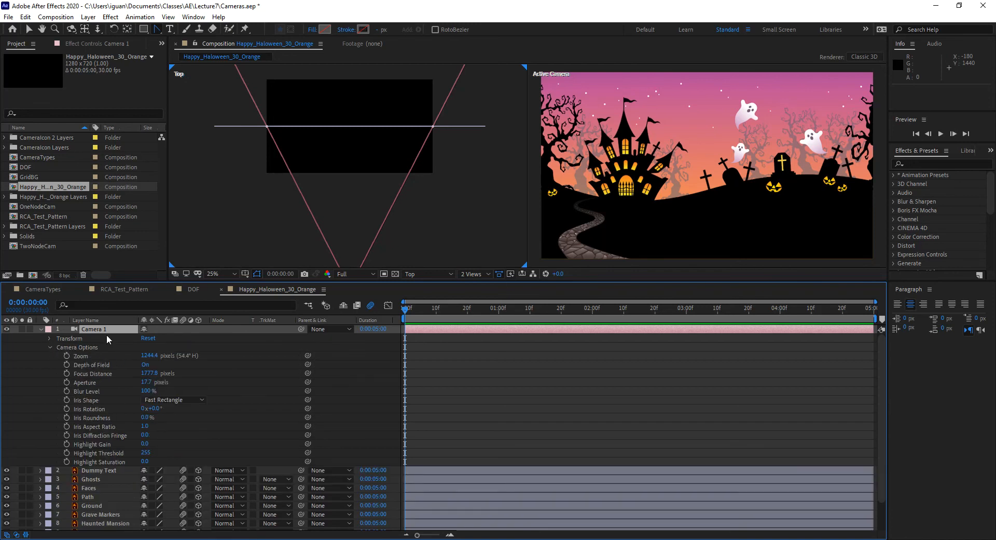
click(50, 338)
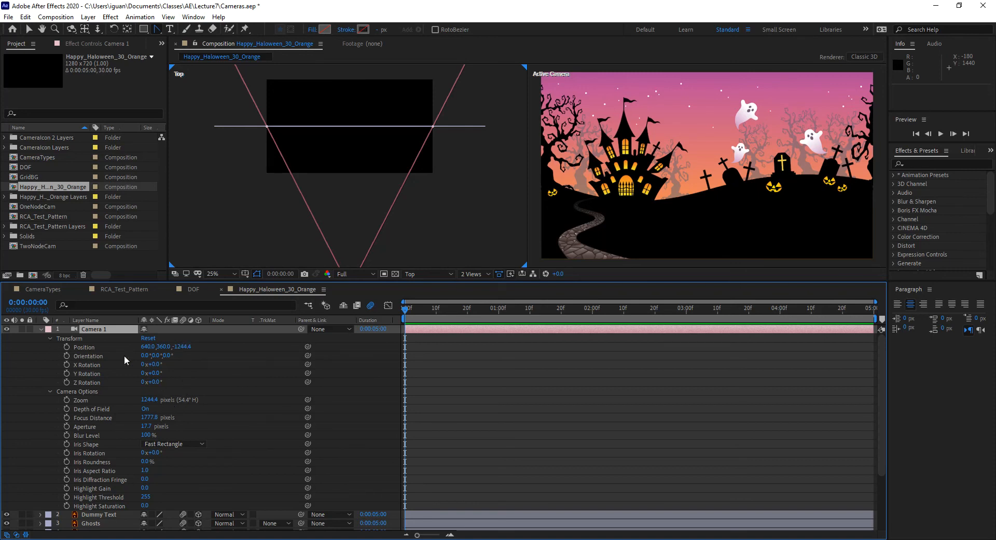
click(182, 346)
click(192, 360)
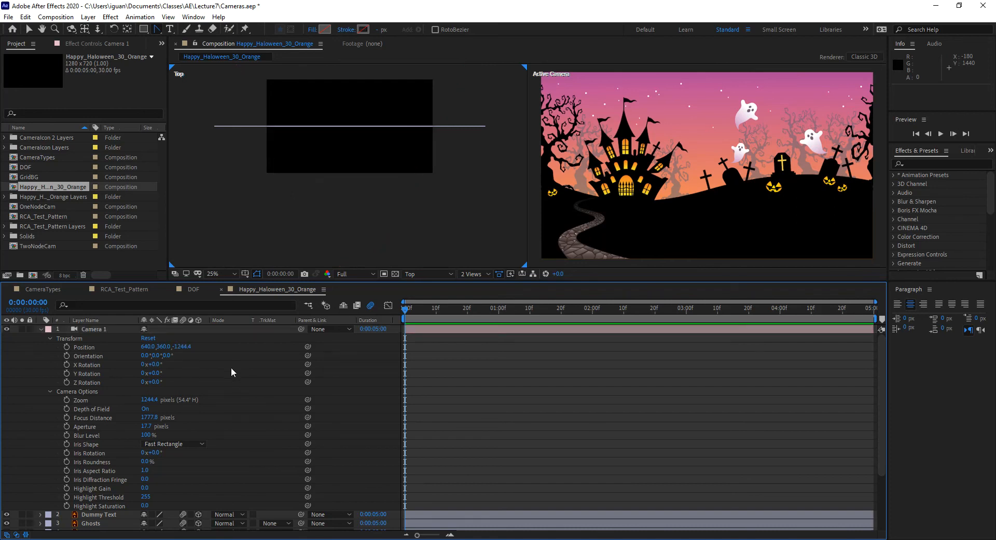
- Switch to the DOF composition, enlarge its viewer, and add a 35mm One-Node Camera with depth of field enabled
click(45, 288)
click(120, 289)
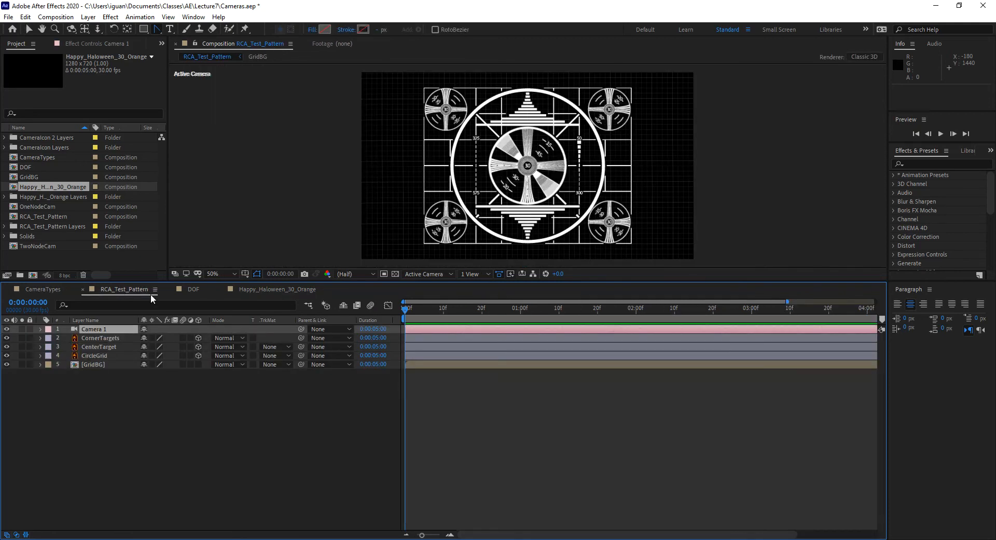
click(193, 289)
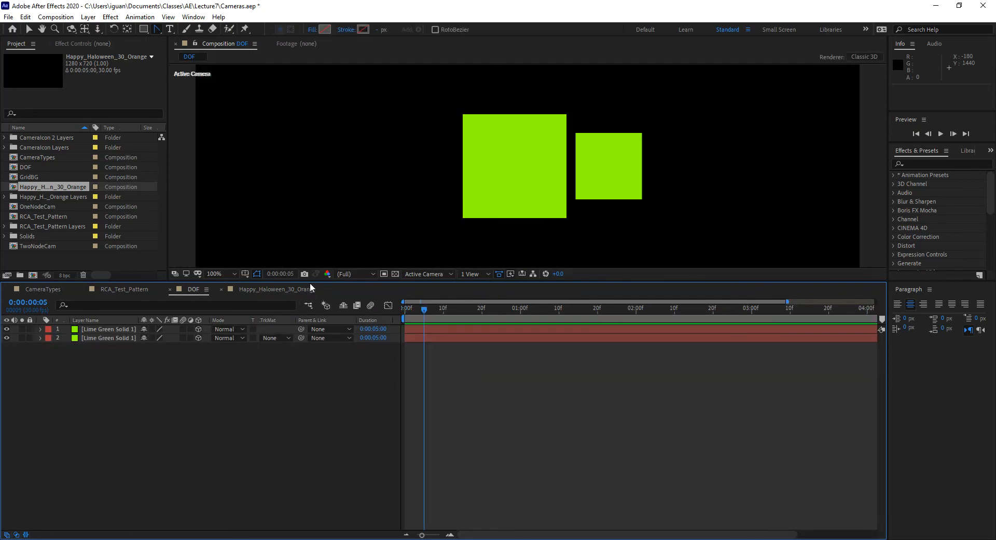
drag(312, 281, 311, 360)
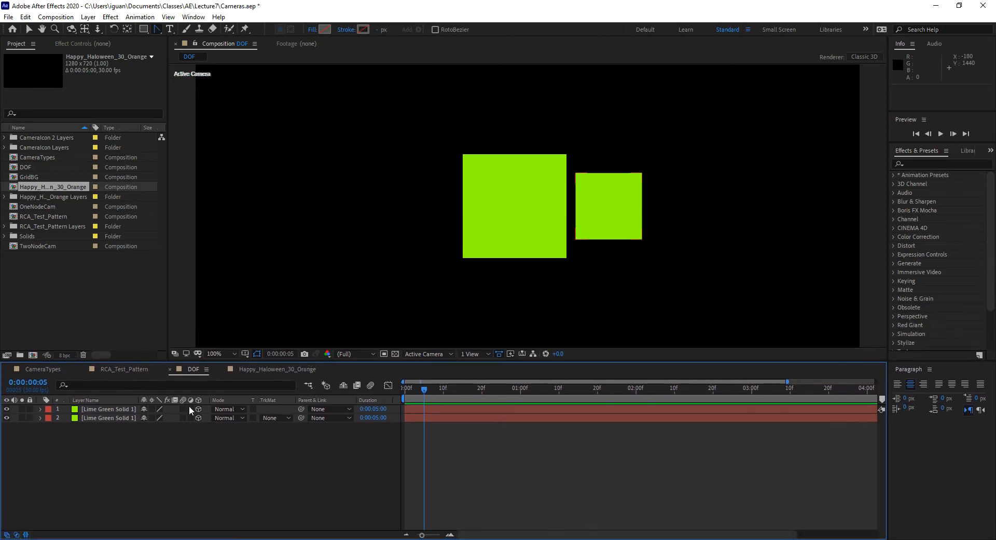
key(ctrl+alt+shift+c)
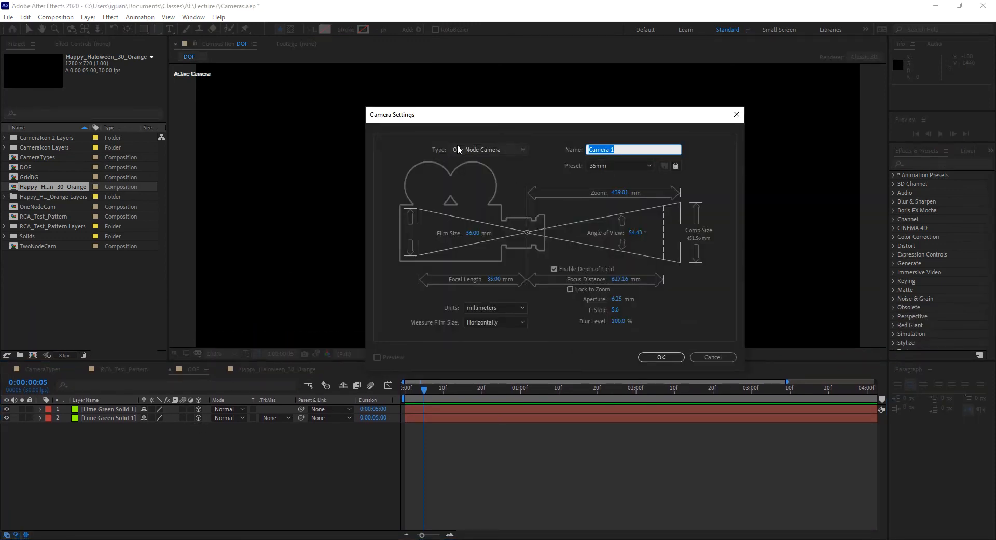
click(659, 357)
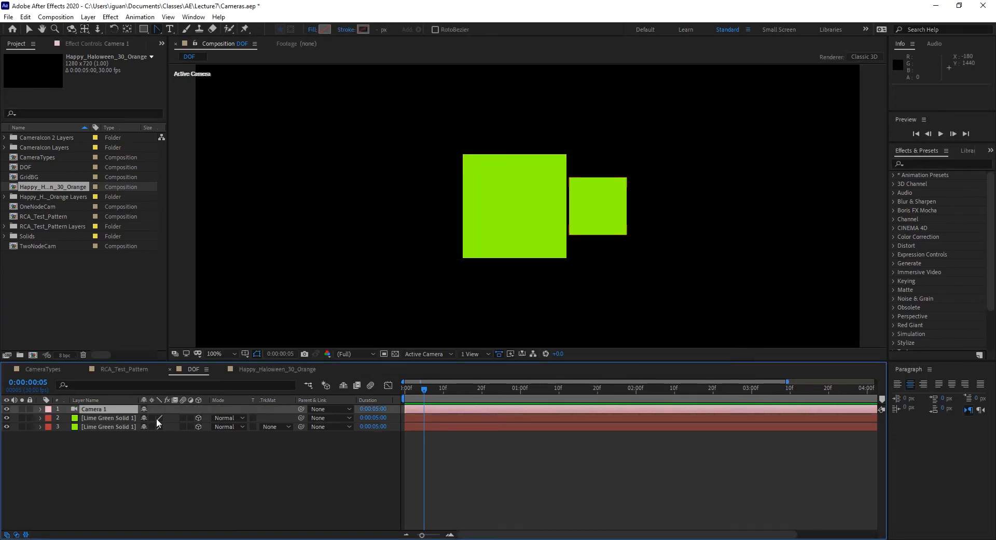
- Expand the Camera Options of Camera 1 in the DOF composition and enlarge the timeline area to fit them
click(40, 409)
click(49, 427)
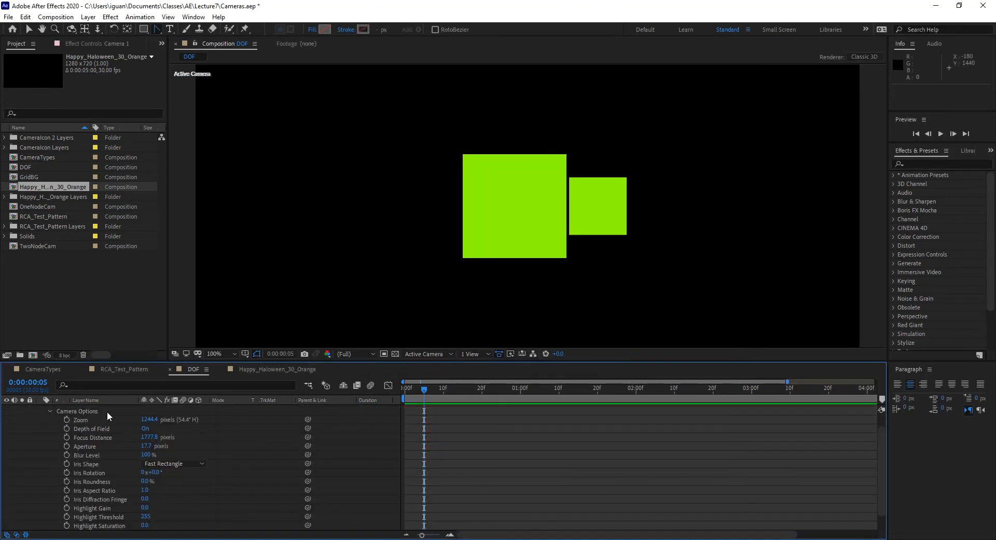
drag(162, 361, 157, 317)
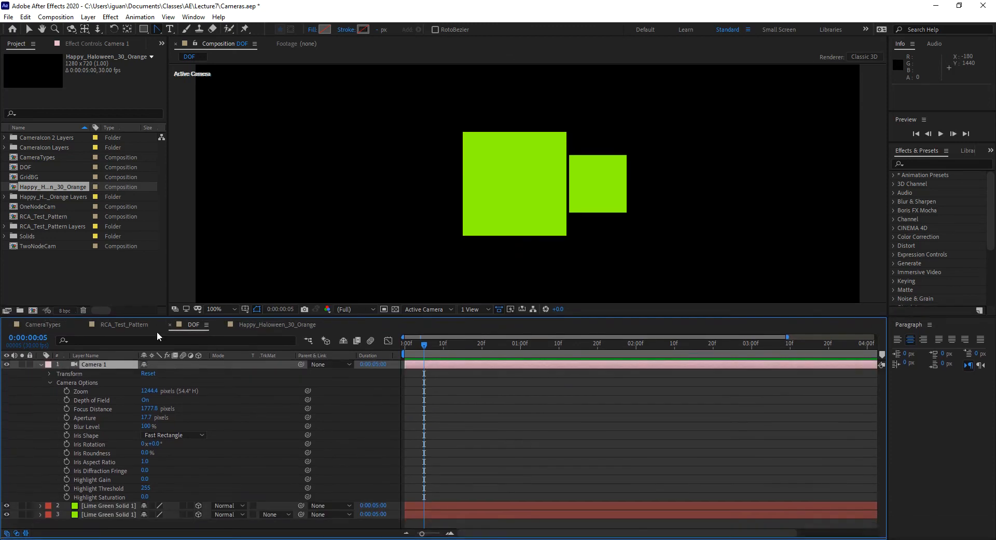
- Examine Camera 1's Transform properties and Camera Options in the DOF composition, trying a Zoom change and undoing it
click(77, 374)
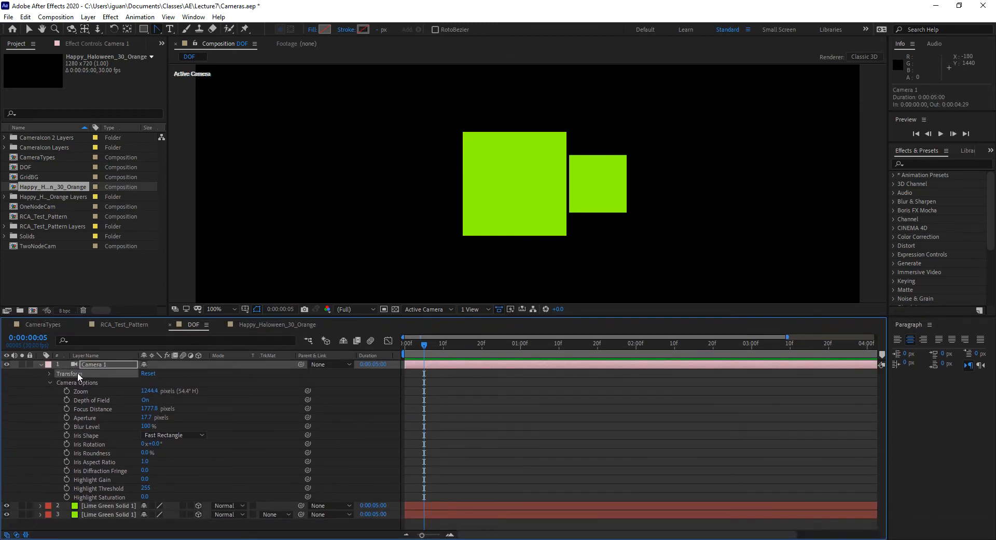
key(p)
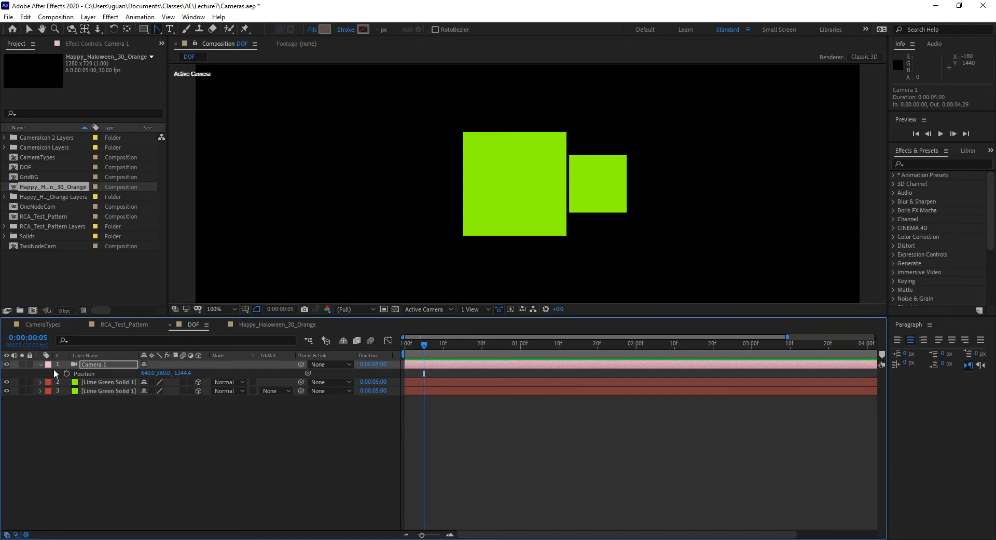
click(41, 365)
click(40, 364)
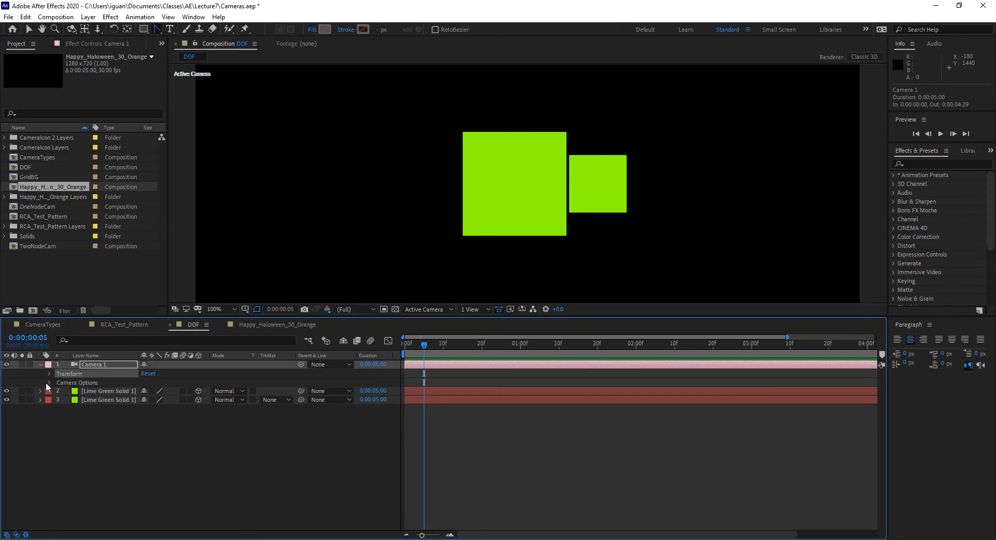
click(48, 382)
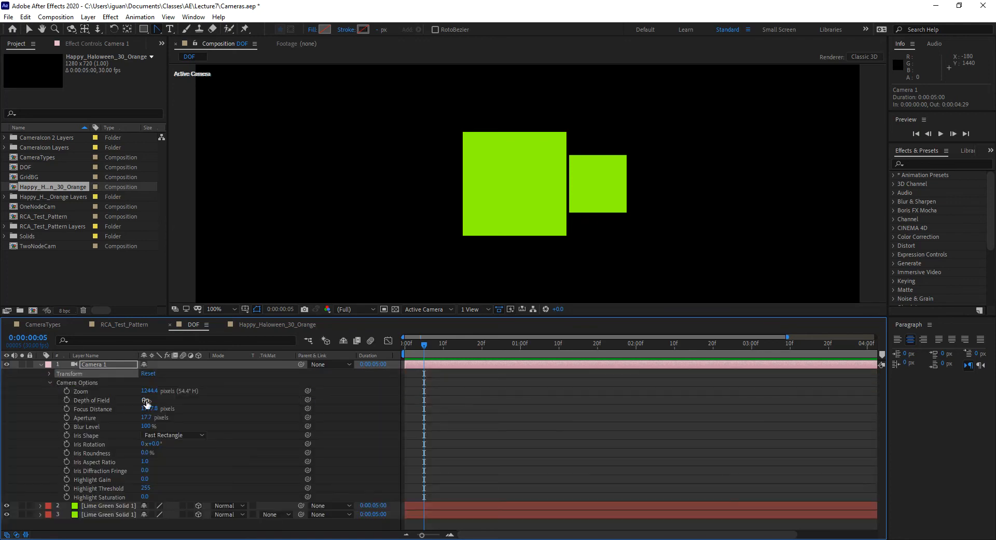
click(50, 374)
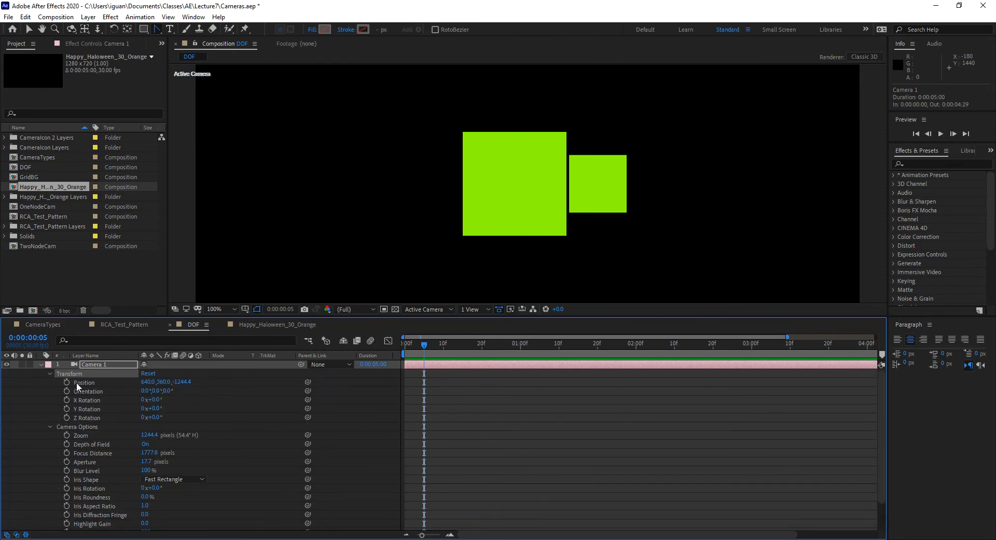
click(49, 373)
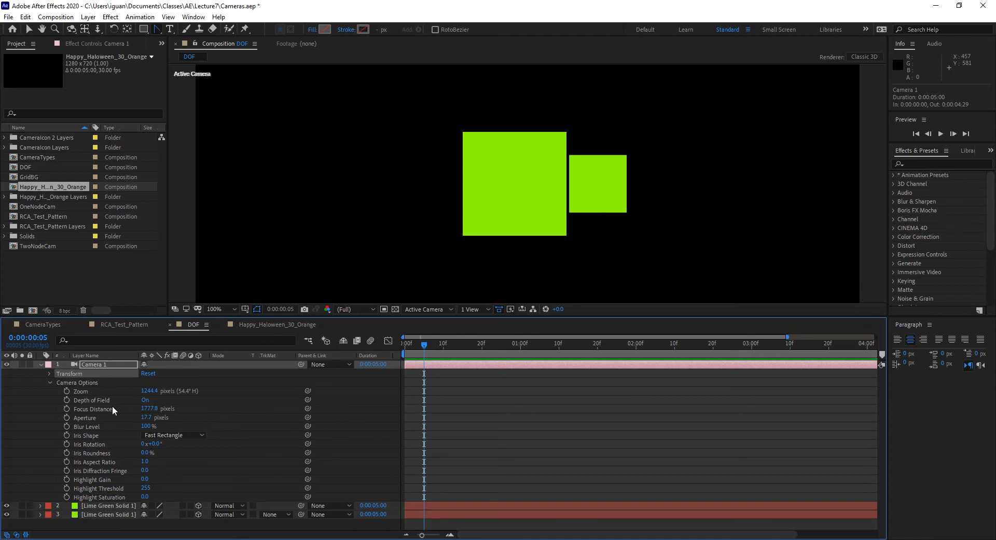
click(49, 373)
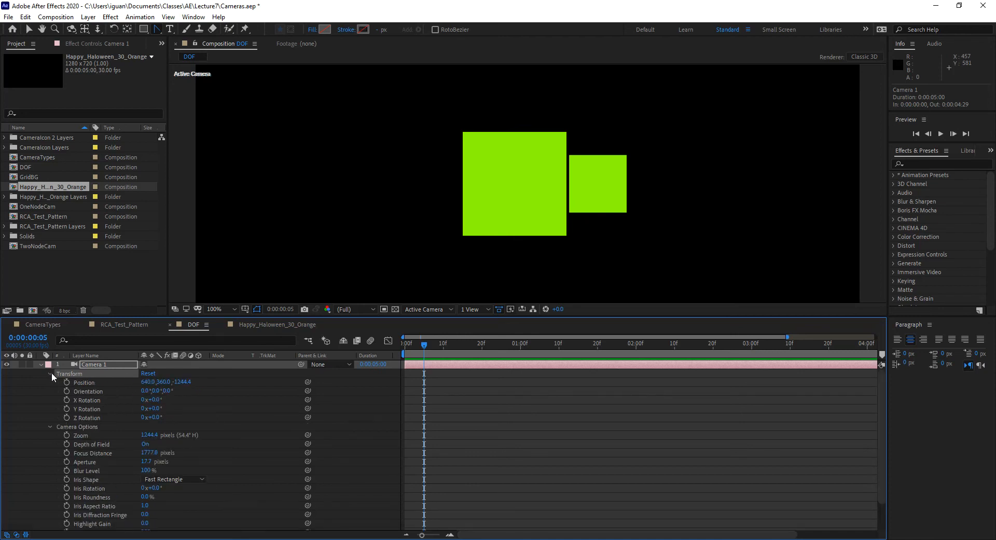
click(50, 373)
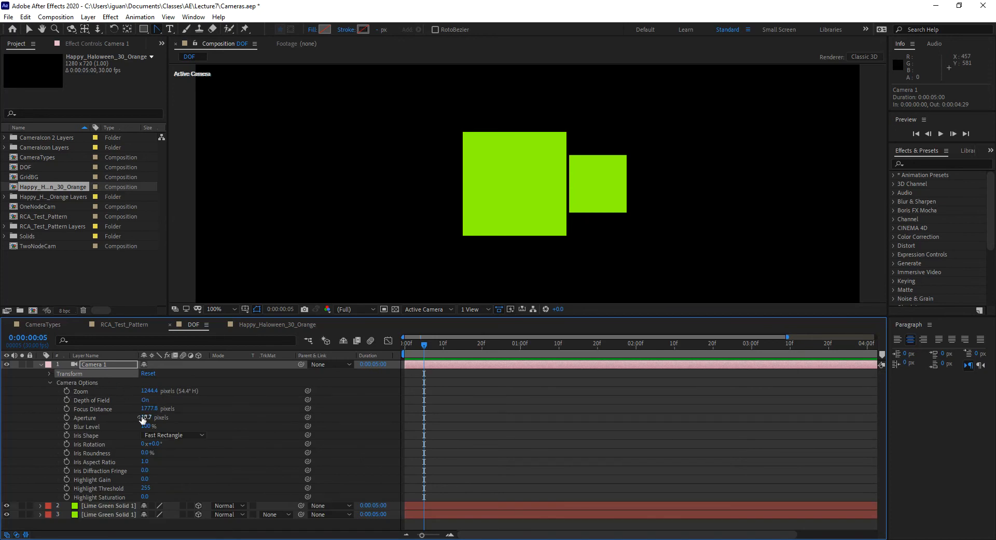
drag(150, 390, 131, 404)
key(ctrl+z)
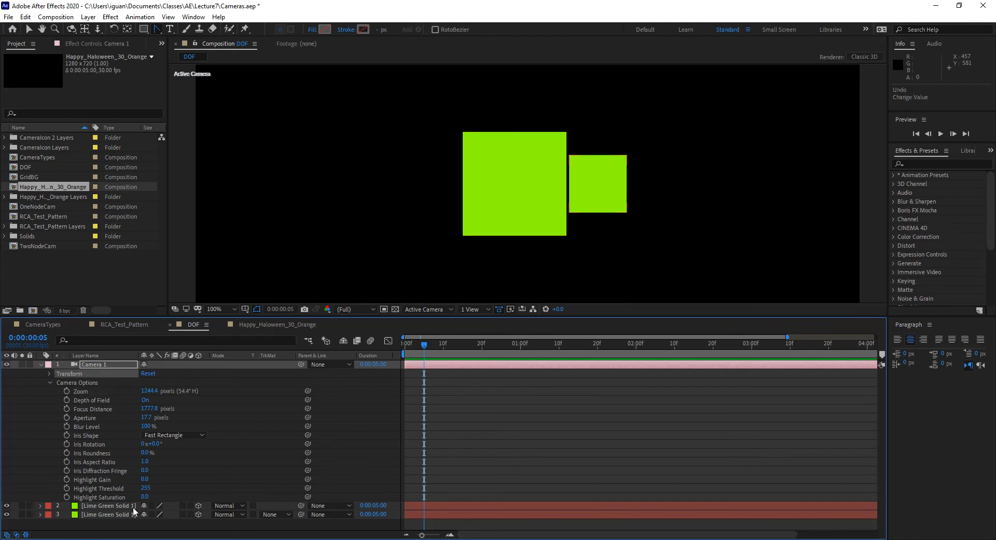
- Select each of the two Lime Green Solid layers in turn, and enlarge the timeline area to show them fully
click(127, 506)
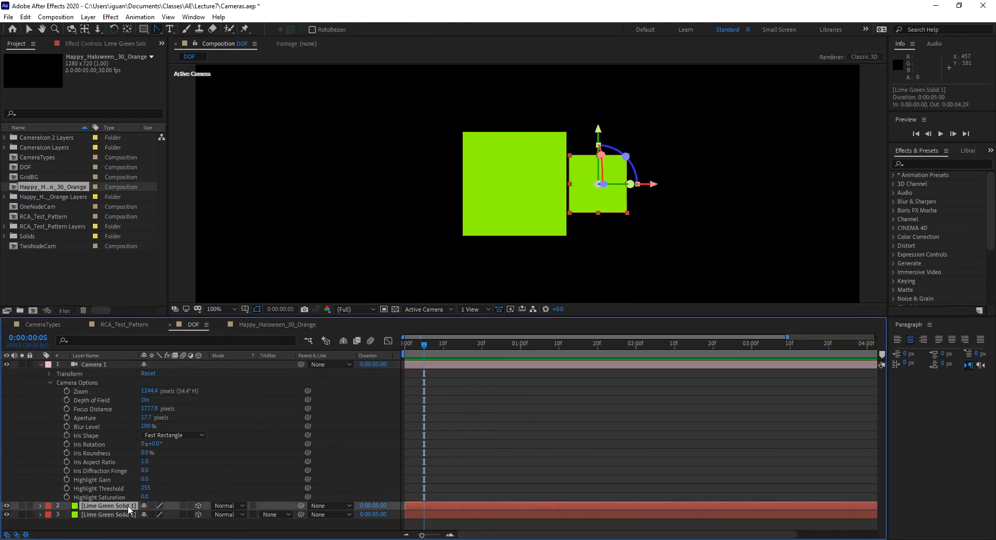
click(126, 514)
click(127, 506)
drag(210, 318, 213, 281)
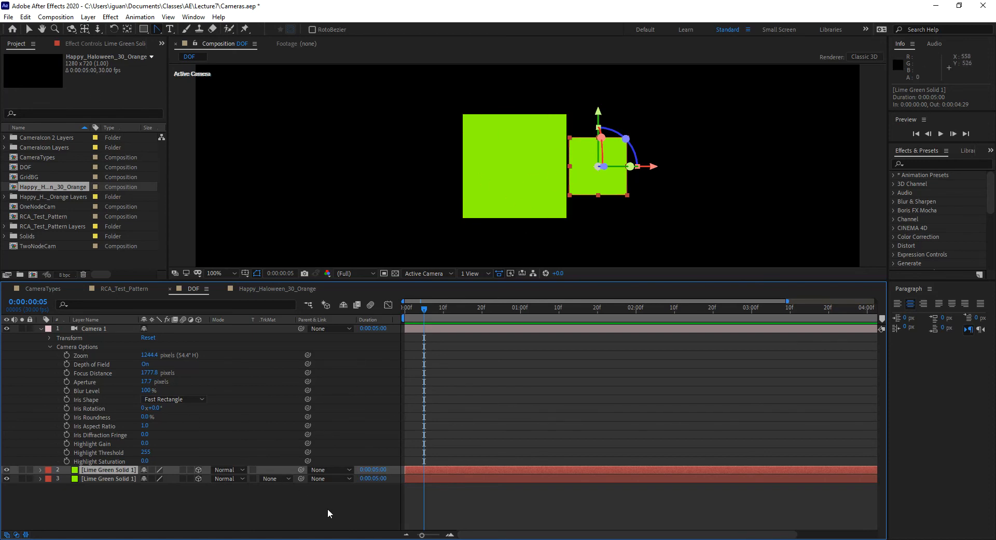
right_click(341, 499)
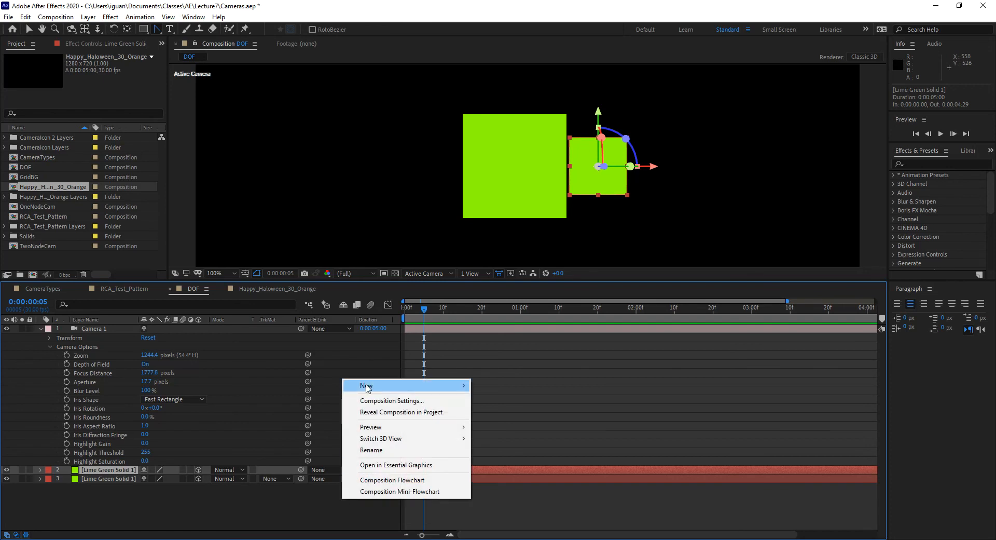
mouse_move(364, 386)
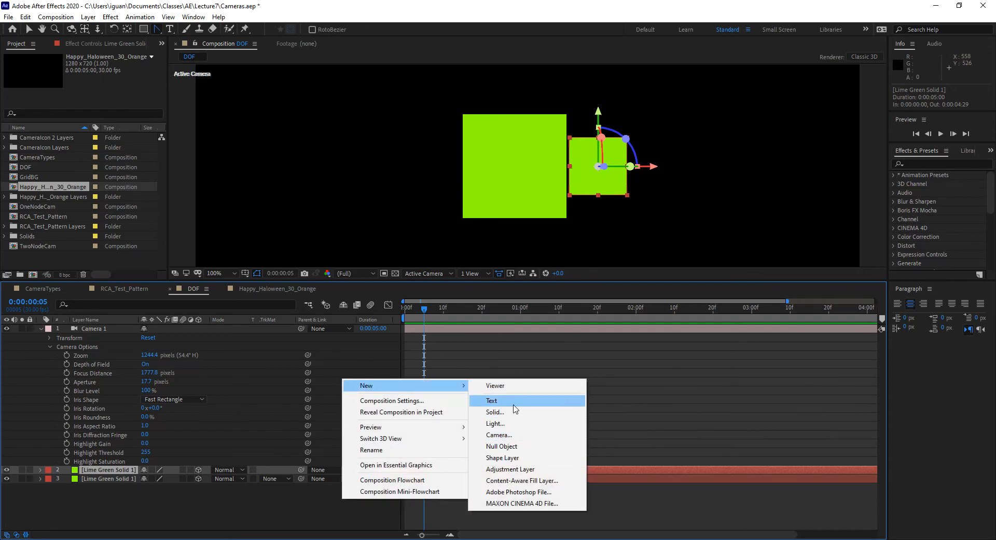
click(85, 17)
mouse_move(106, 30)
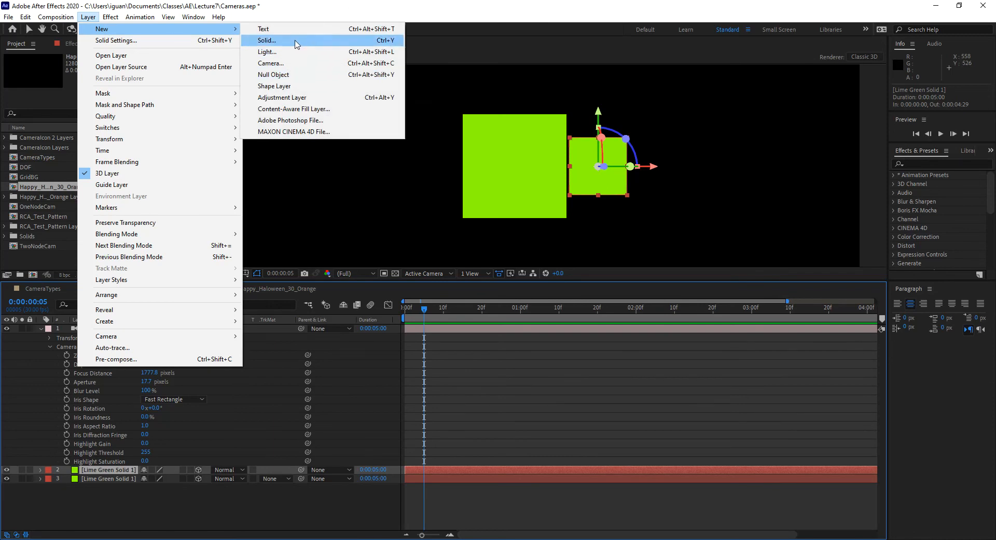
click(295, 40)
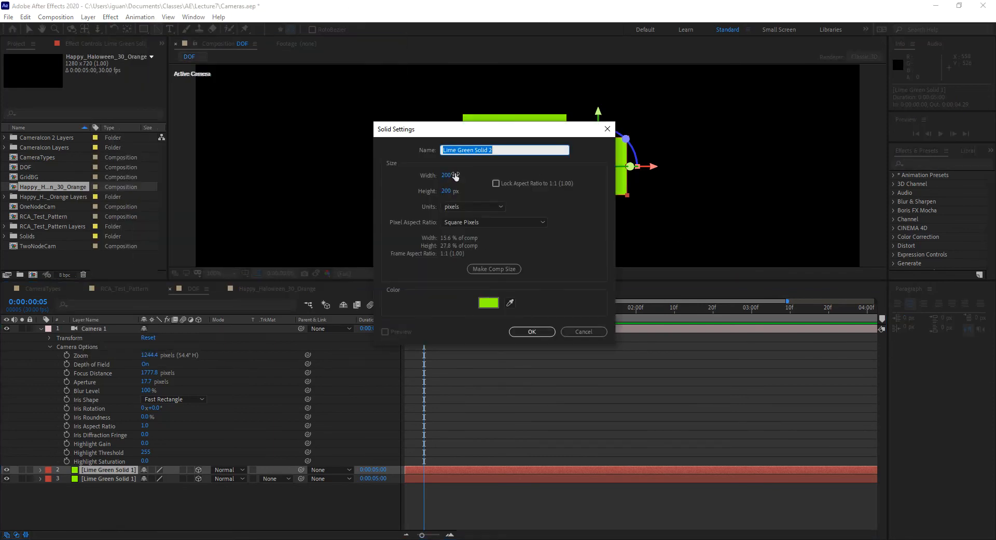
click(582, 332)
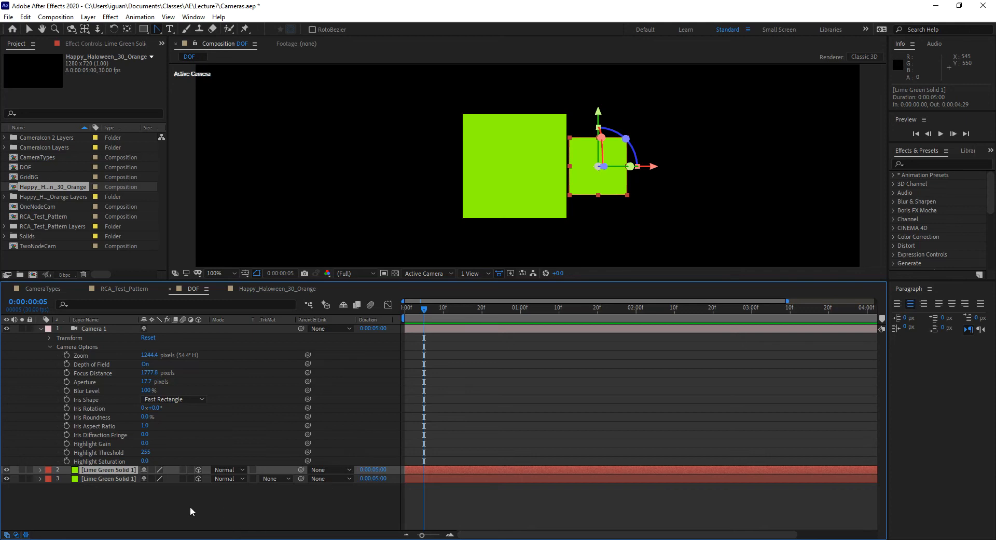
- Reveal the Position property of both Lime Green Solid layers in the timeline
click(100, 477)
key(p)
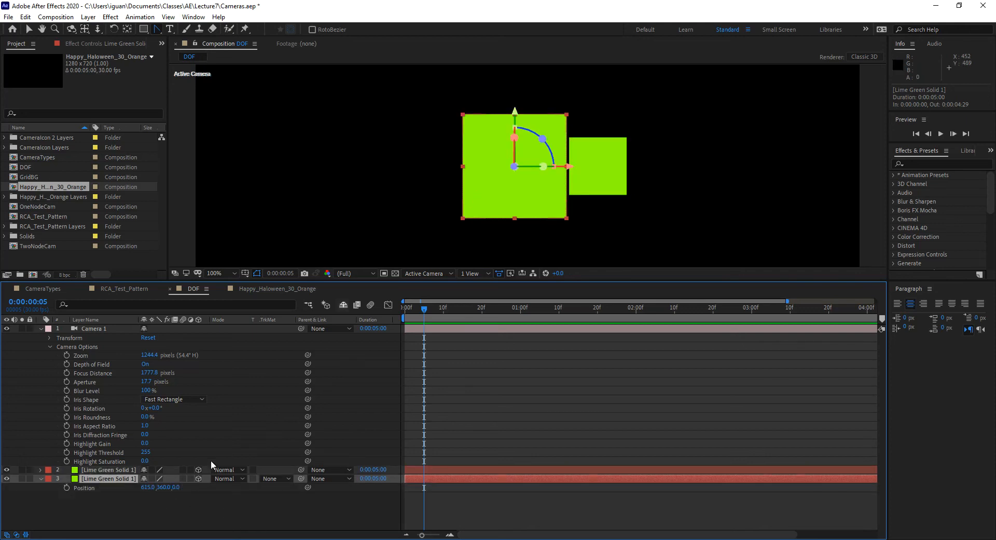
click(128, 469)
key(p)
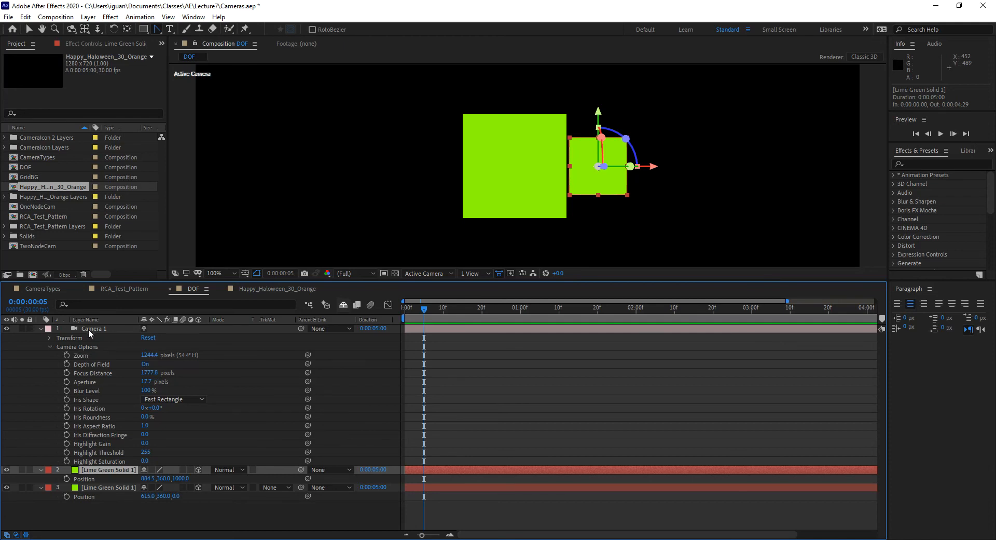
- Set Camera 1's Z position to -1000 and its Zoom to 1000 pixels, leaving its Transform properties collapsed
click(49, 338)
click(183, 346)
text(-1000)
key(Return)
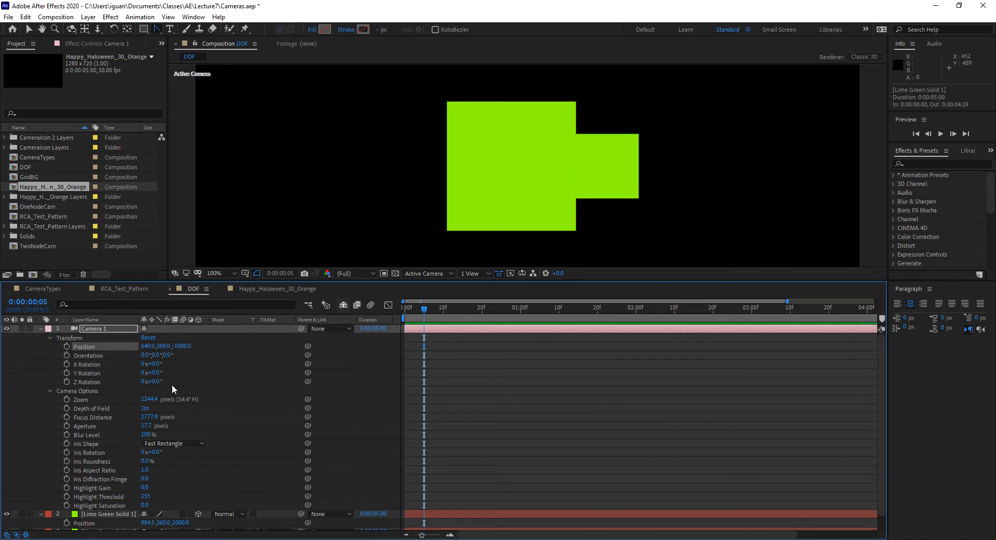
click(145, 399)
text(1000)
key(Return)
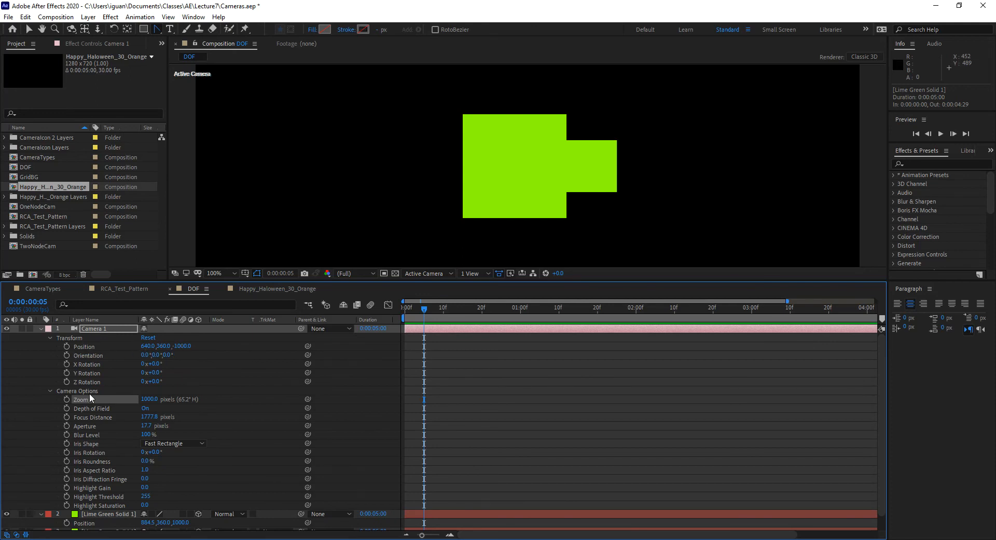
click(50, 337)
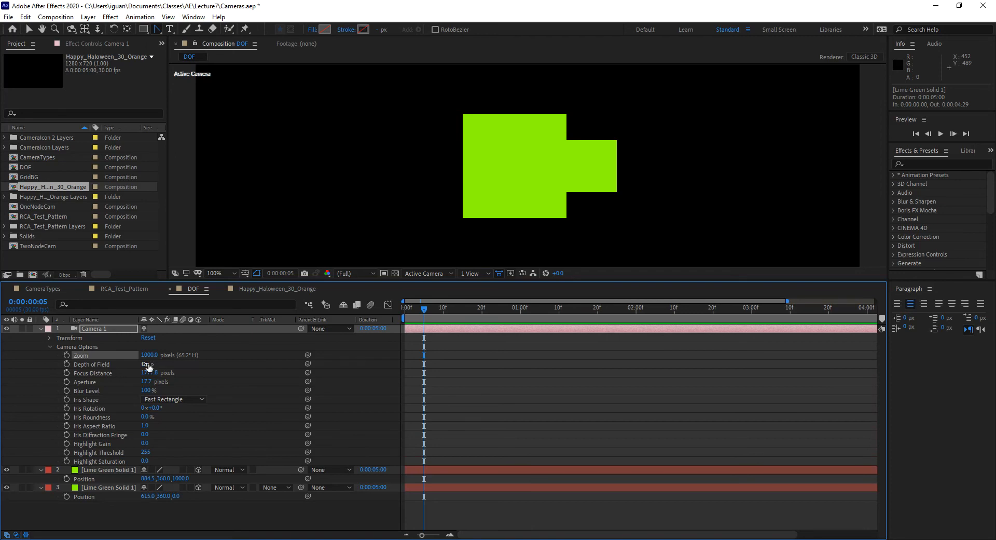
- Check the settings of Camera 1, and toggle its Depth of Field off and back on
double_click(104, 329)
click(710, 357)
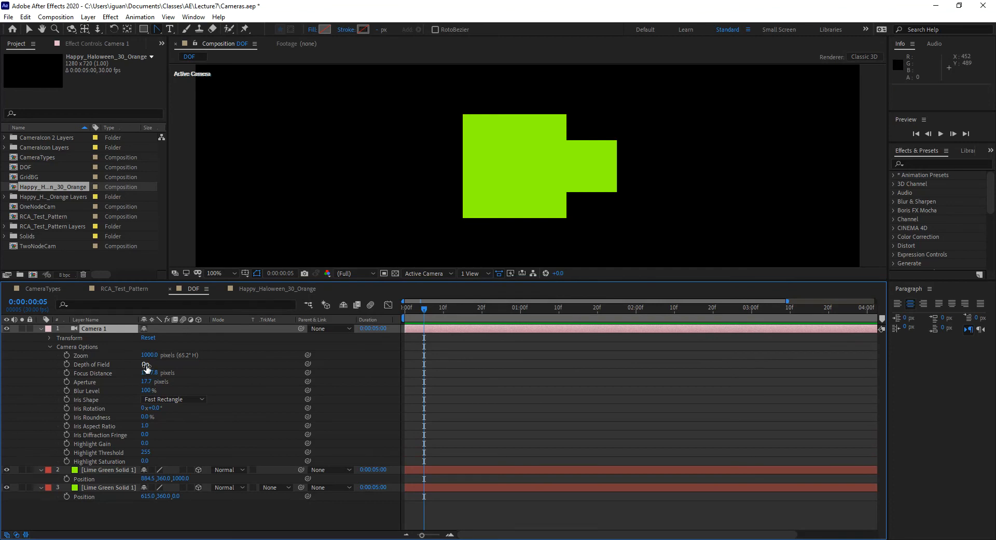
click(147, 369)
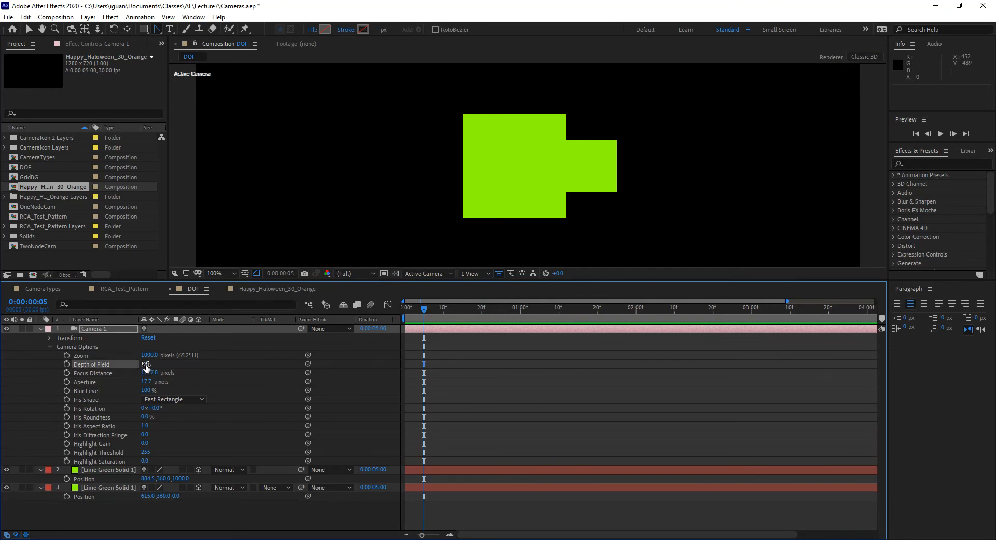
click(148, 367)
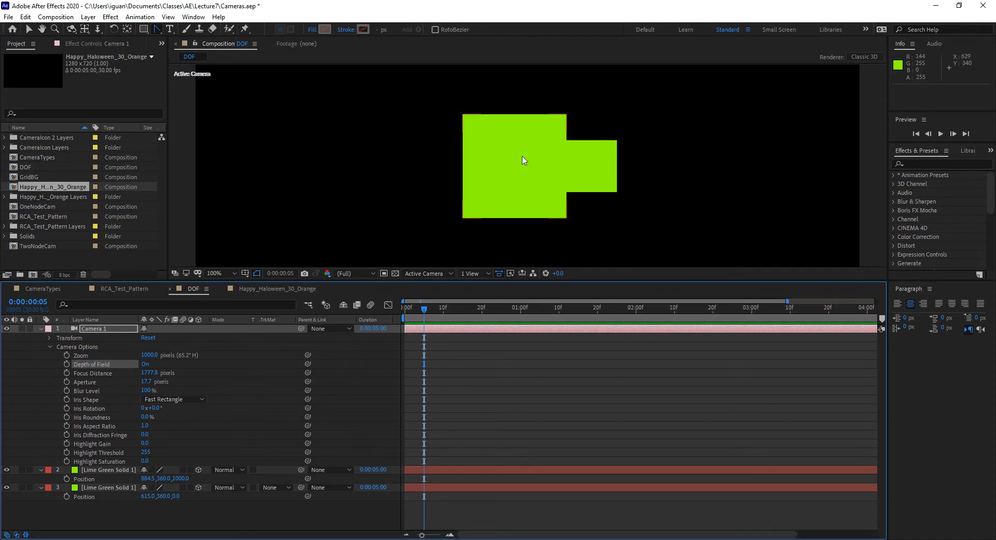
- View the DOF composition's 3D renderer settings and close them without changes
click(862, 57)
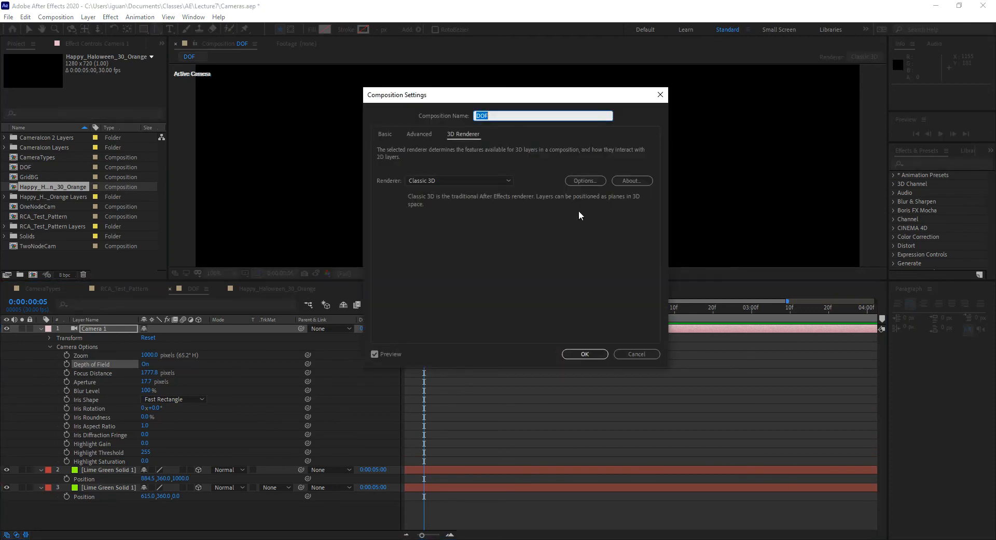
click(637, 355)
click(861, 57)
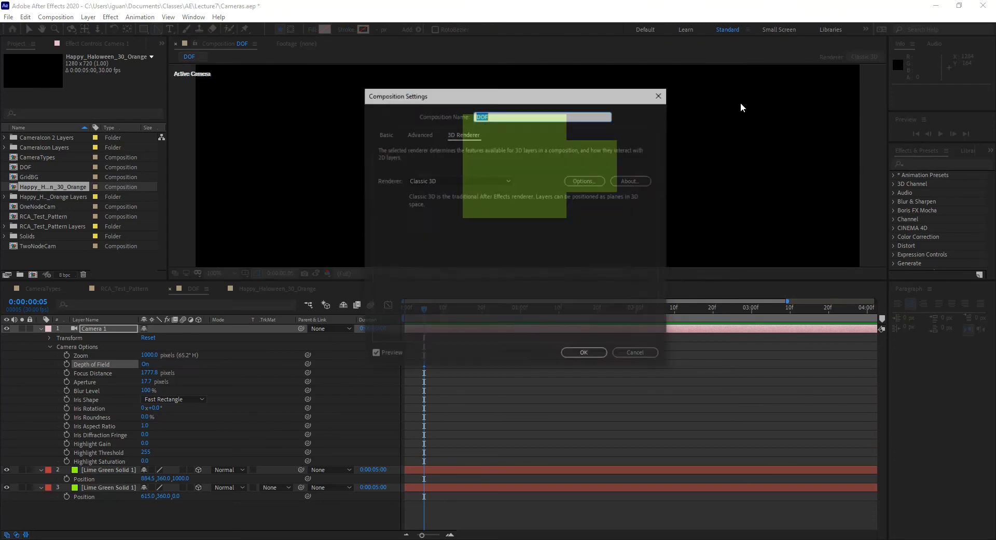
click(643, 353)
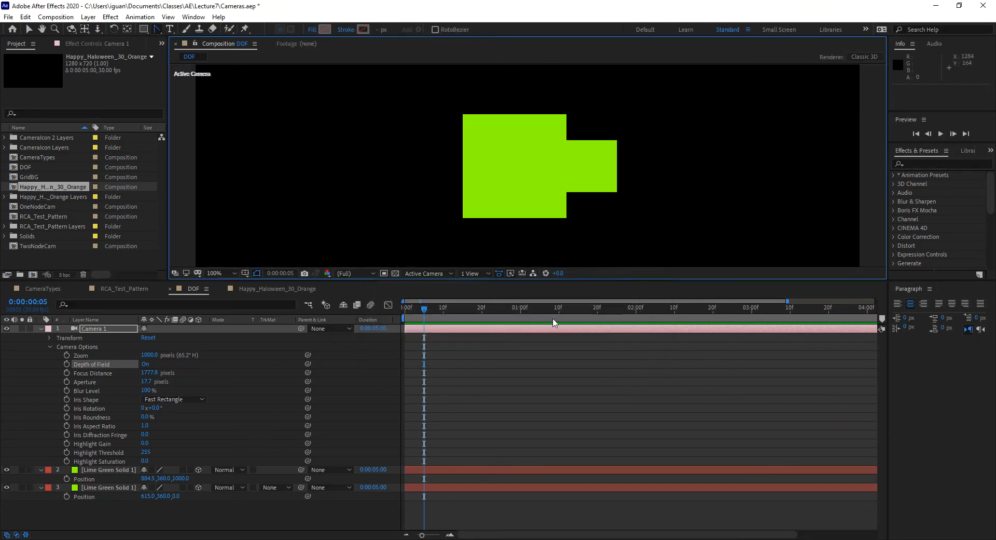
- Try the CINEMA 4D renderer for the DOF composition, review its disabled features, and return to Classic 3D without saving changes
key(ctrl+k)
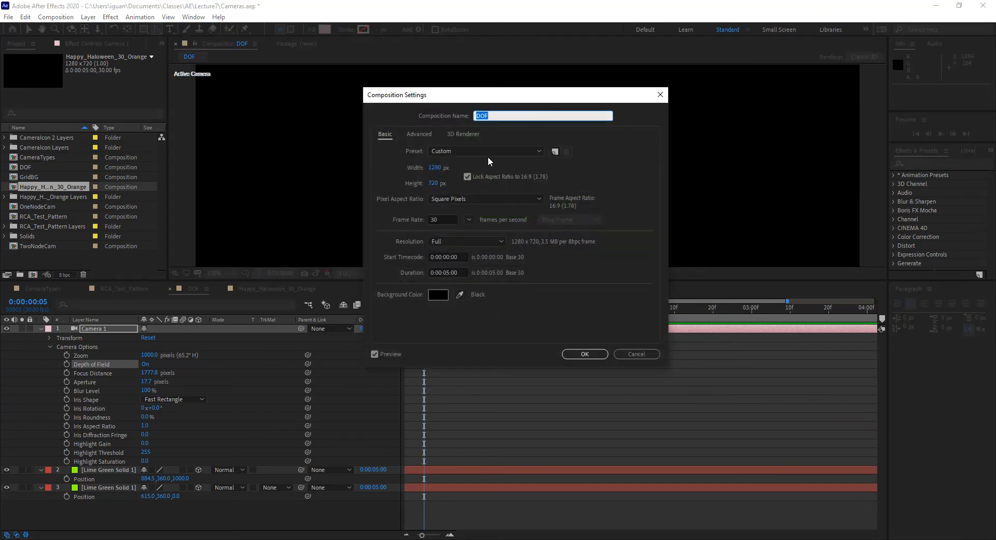
click(469, 134)
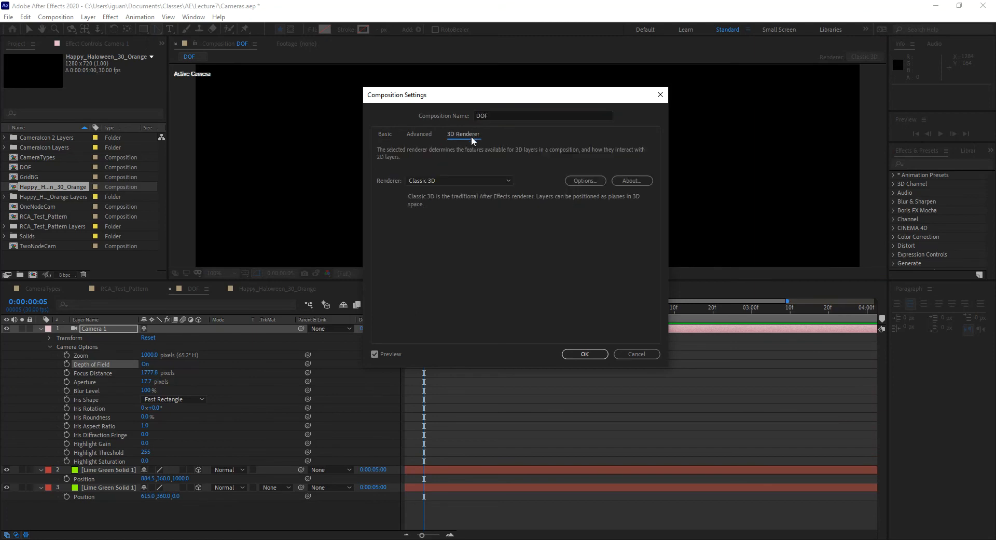
click(462, 181)
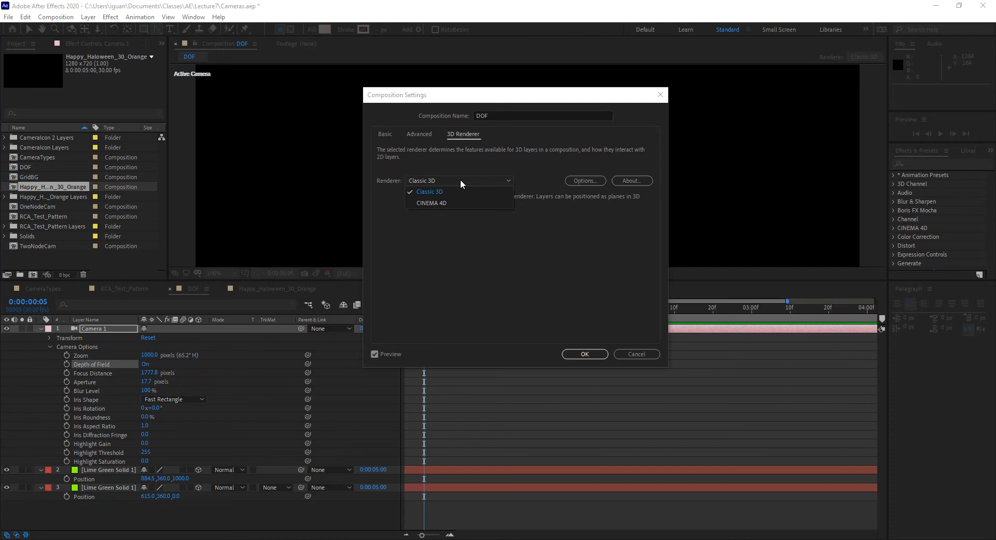
click(441, 202)
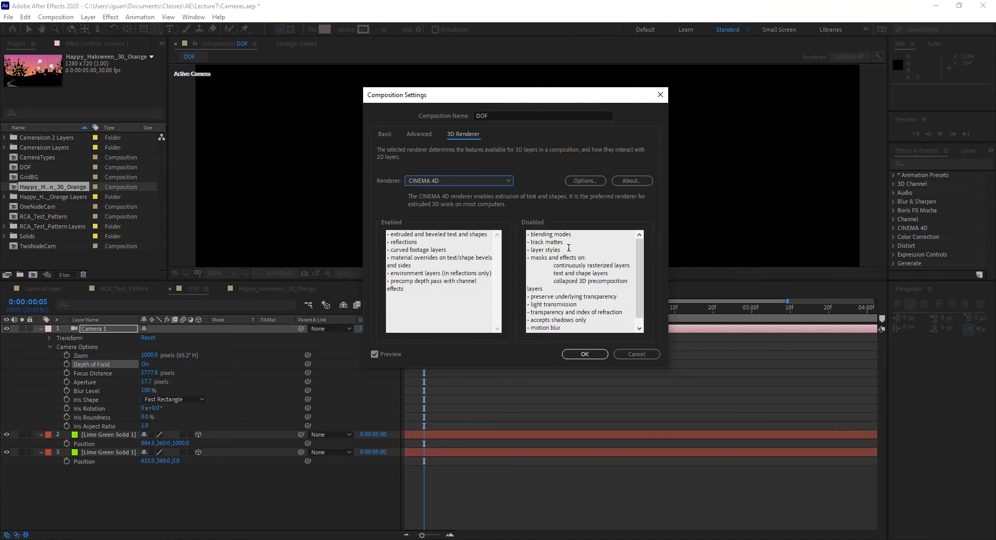
scroll(570, 255, down, 1)
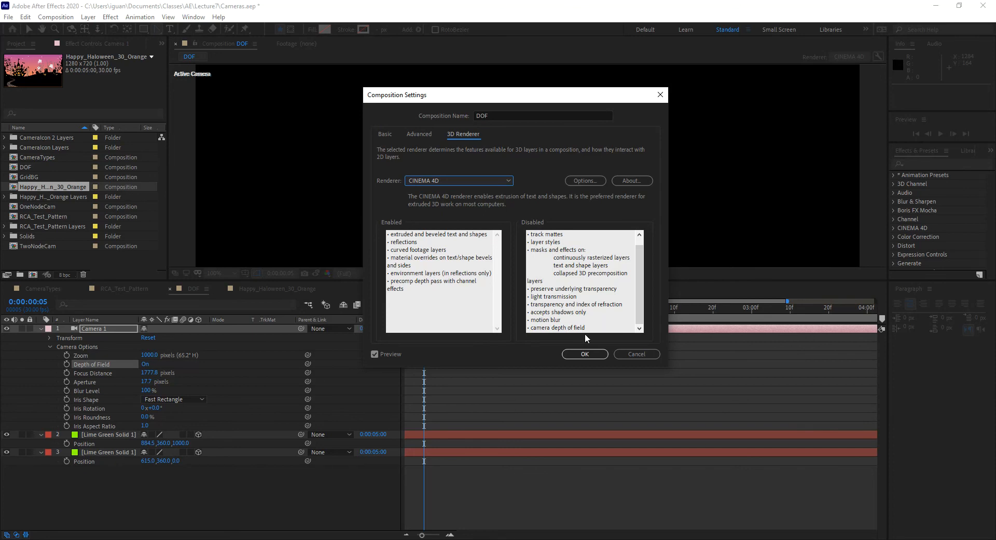
click(459, 180)
click(441, 192)
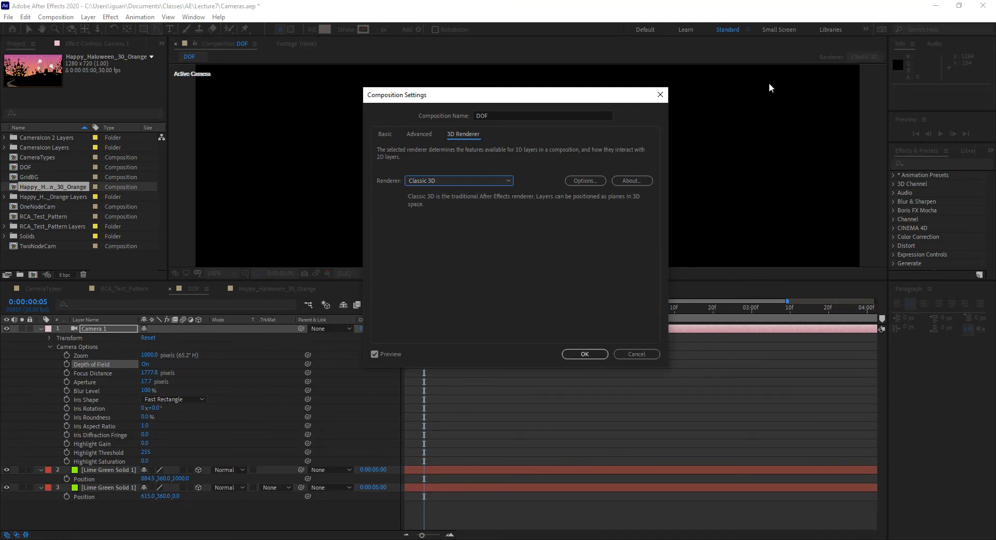
click(451, 181)
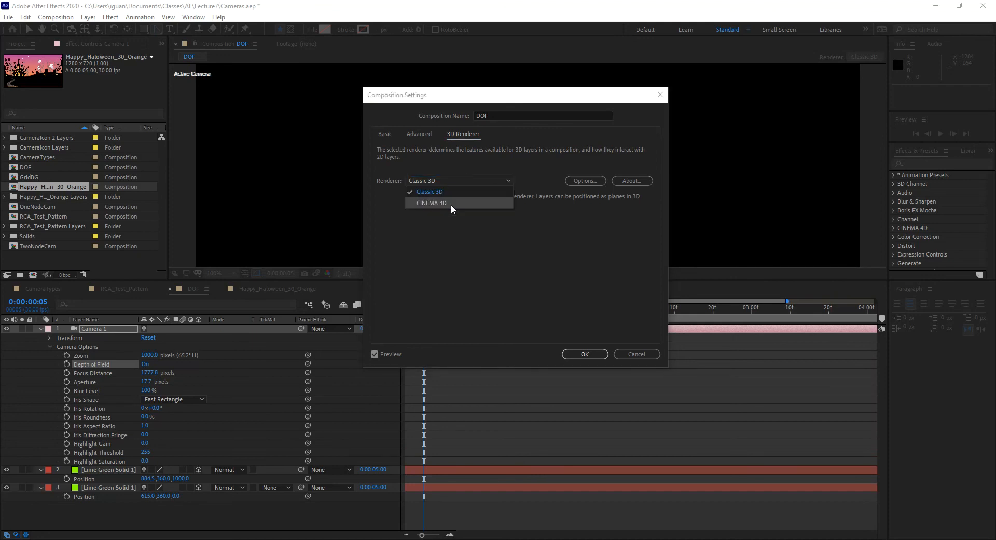
click(458, 217)
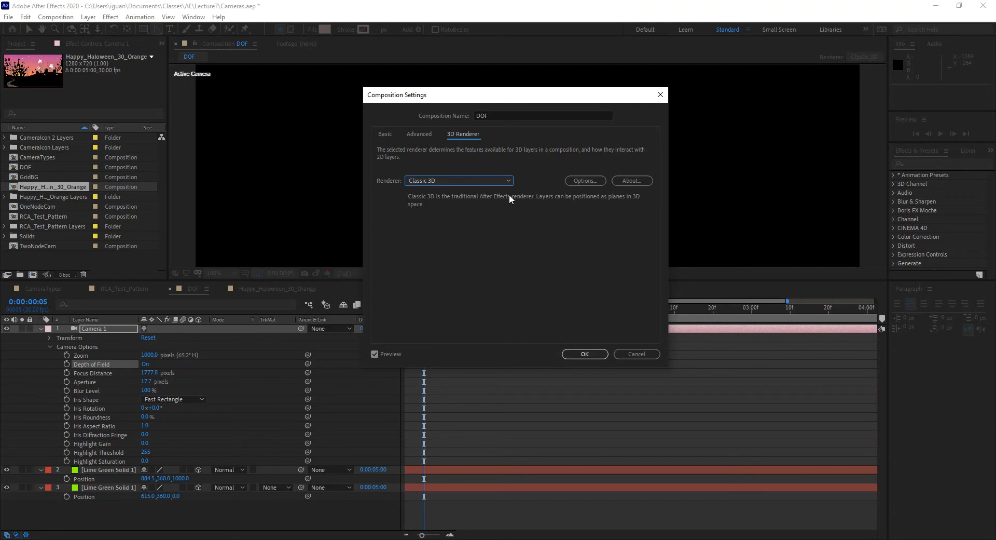
click(628, 353)
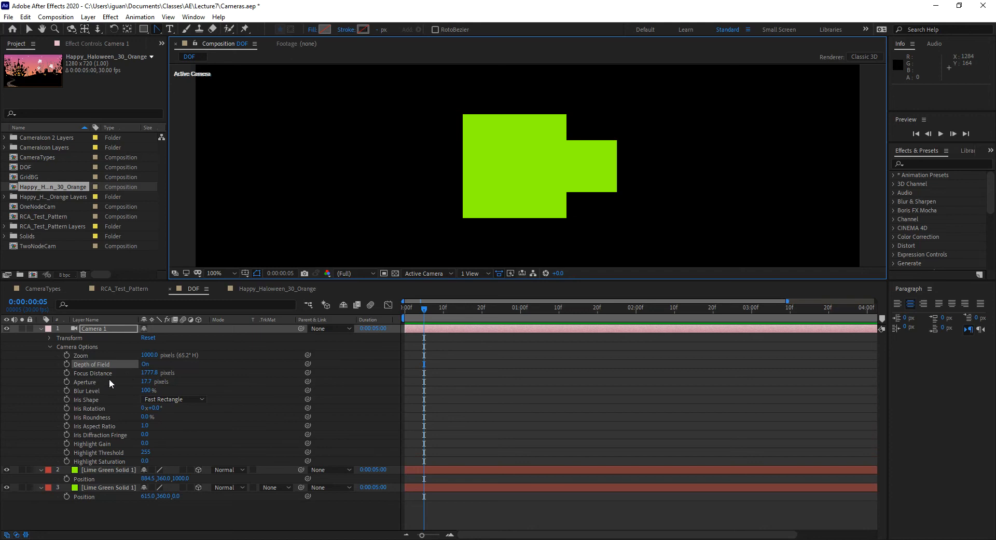
- Set Camera 1's Aperture to 150 pixels
click(150, 373)
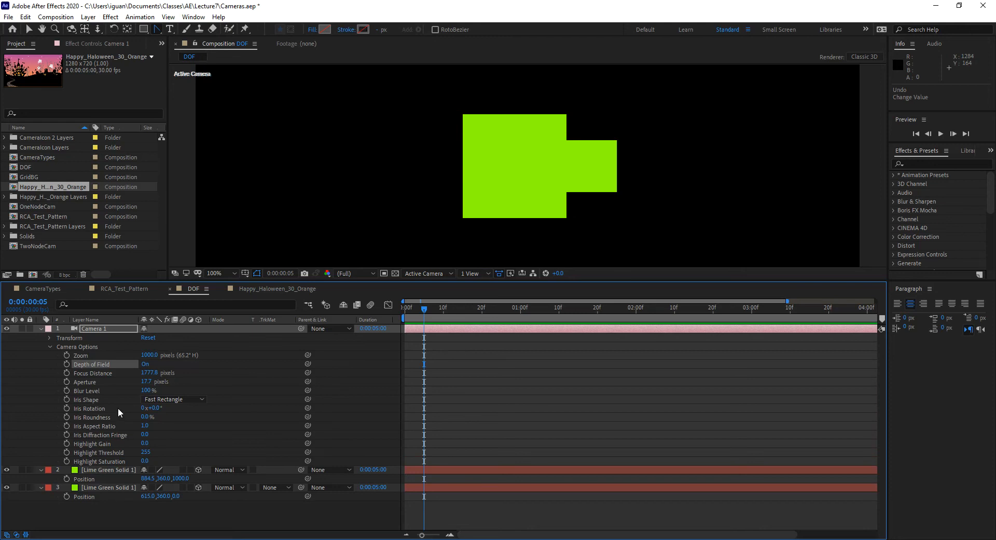
click(146, 382)
text(150)
key(Return)
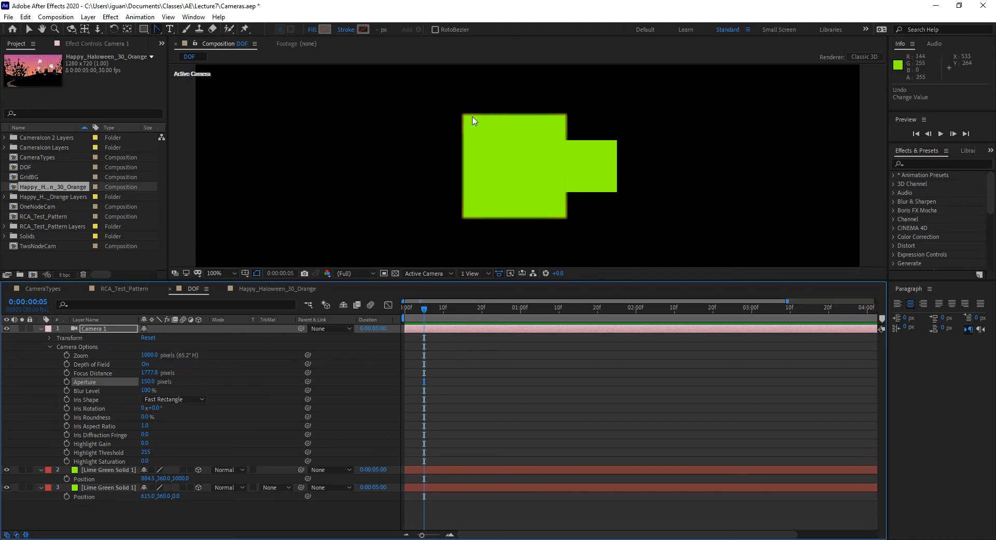
- Increase Camera 1's Aperture to 300 pixels for a stronger depth-of-field blur
click(154, 381)
text(300)
key(Return)
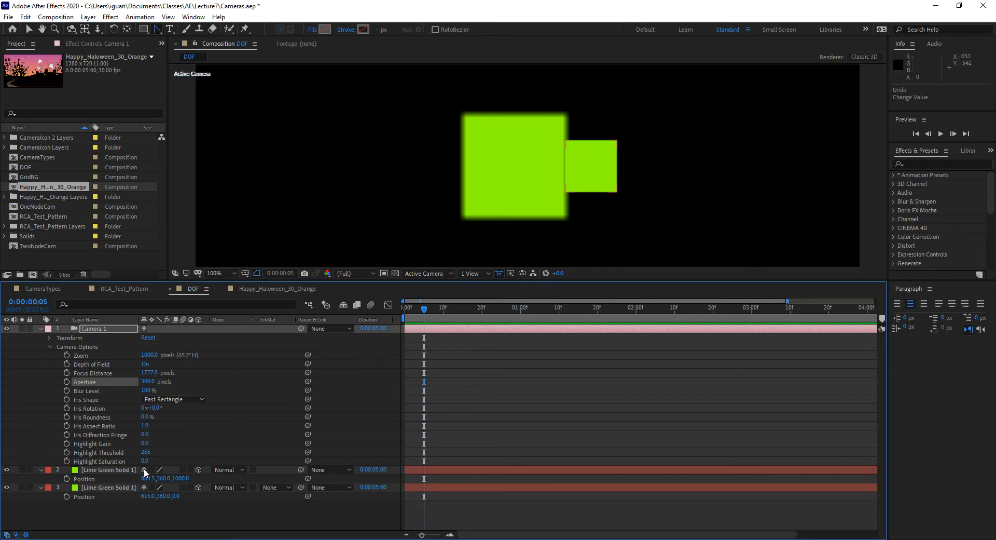
- Compare Camera 1's Position and Focus Distance with the Position of the larger square's layer
click(49, 338)
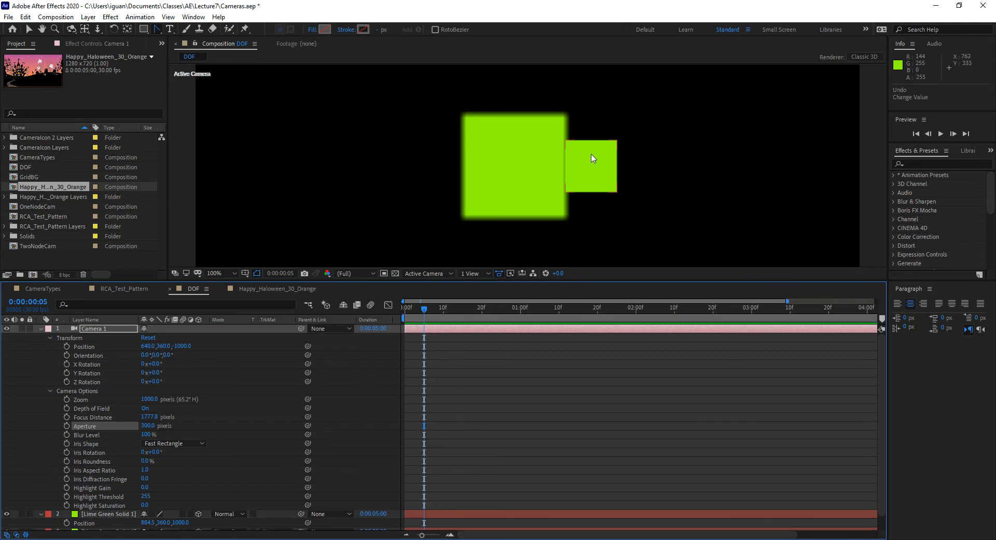
click(519, 141)
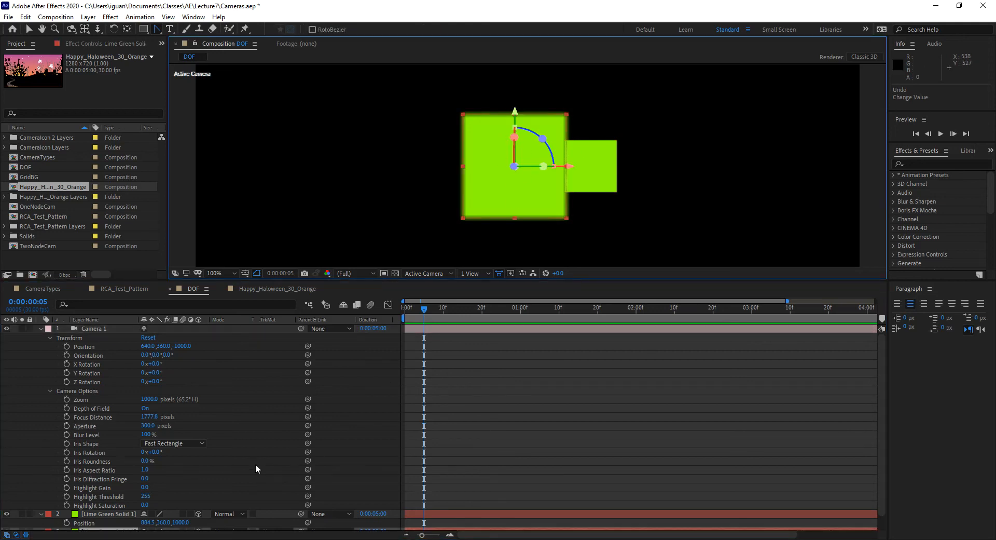
scroll(256, 466, down, 2)
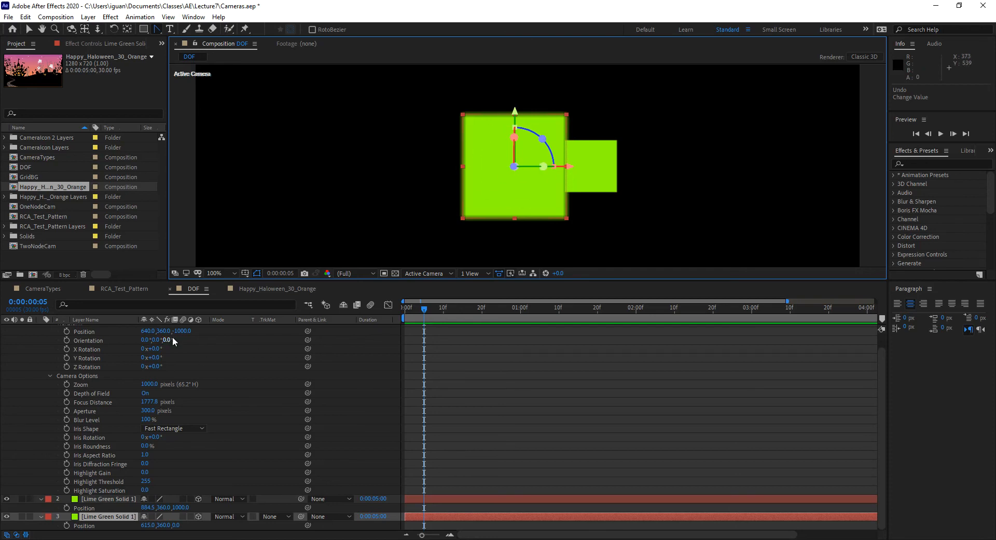
scroll(125, 332, up, 1)
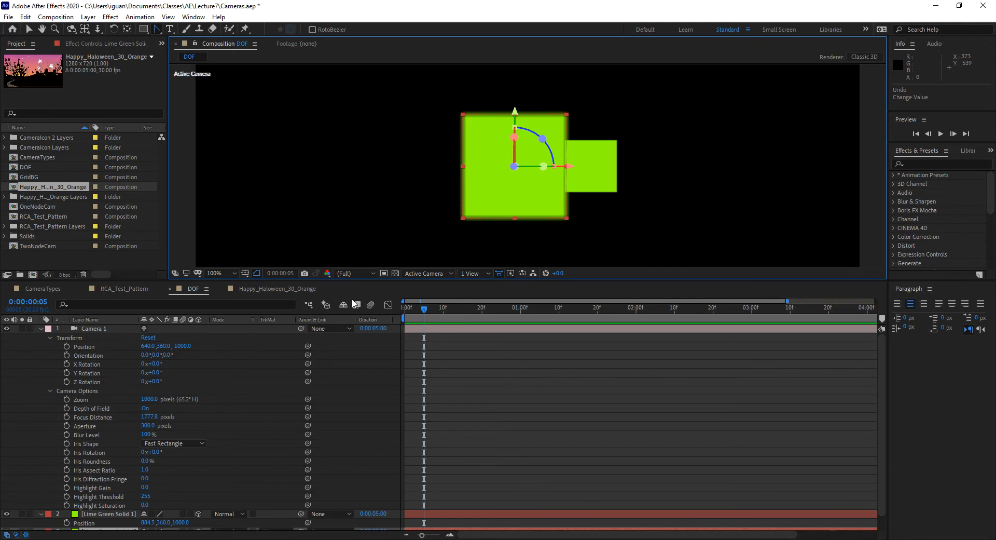
- Set Camera 1's Focus Distance to 1000 pixels
click(151, 416)
text(100)
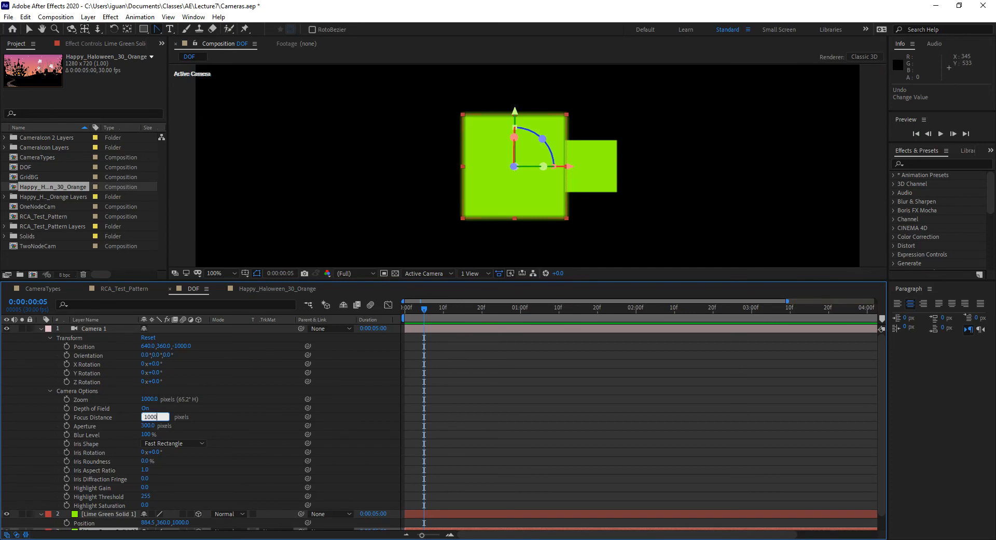
text(0)
key(Return)
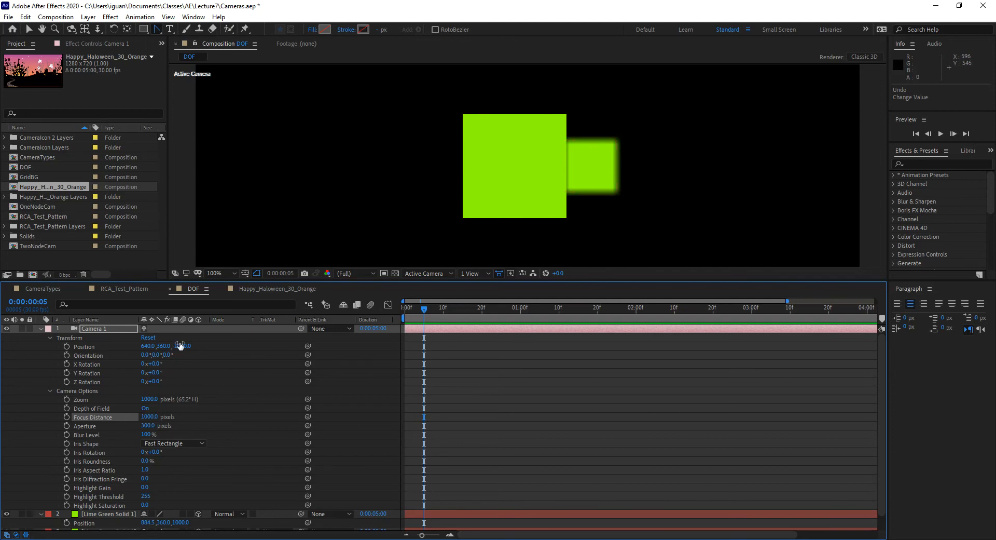
- Try a Focus Distance of 2000 pixels for Camera 1 and return it to 1000 pixels
click(150, 417)
text(2000)
key(Return)
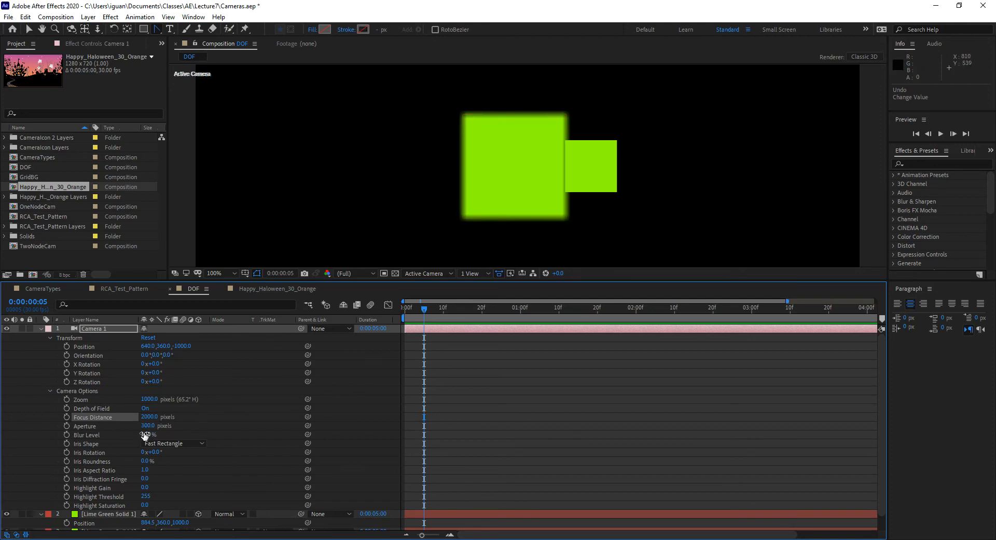
click(150, 418)
text(1000)
key(Return)
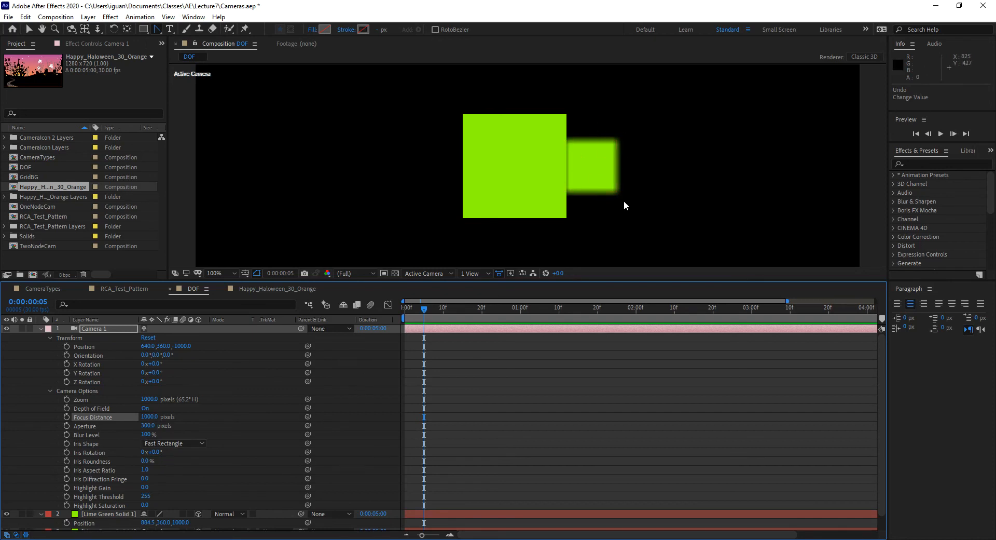
- Try a Blur Level of 200% on Camera 1 and return it to 100%
click(147, 435)
text(200)
key(Return)
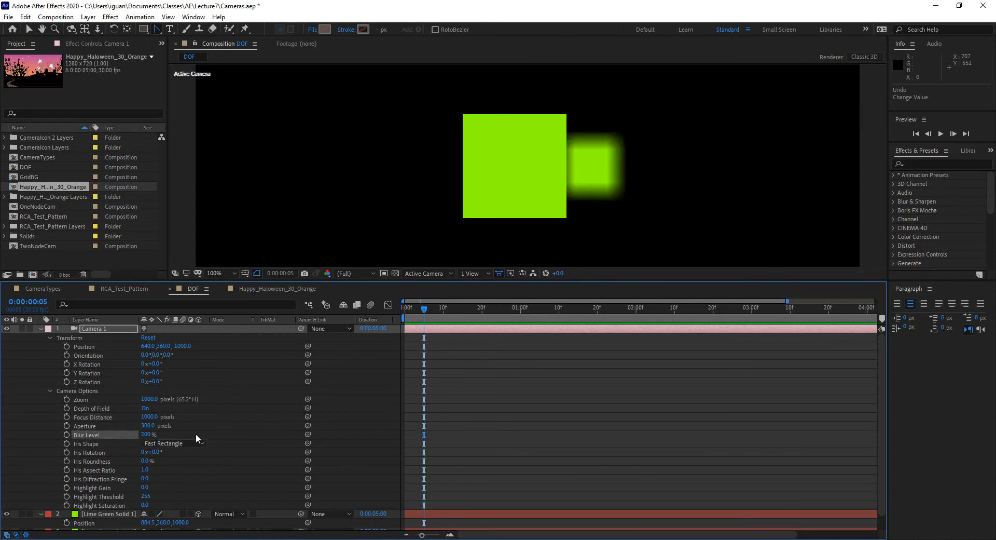
click(145, 435)
text(1000)
key(BackSpace)
key(Return)
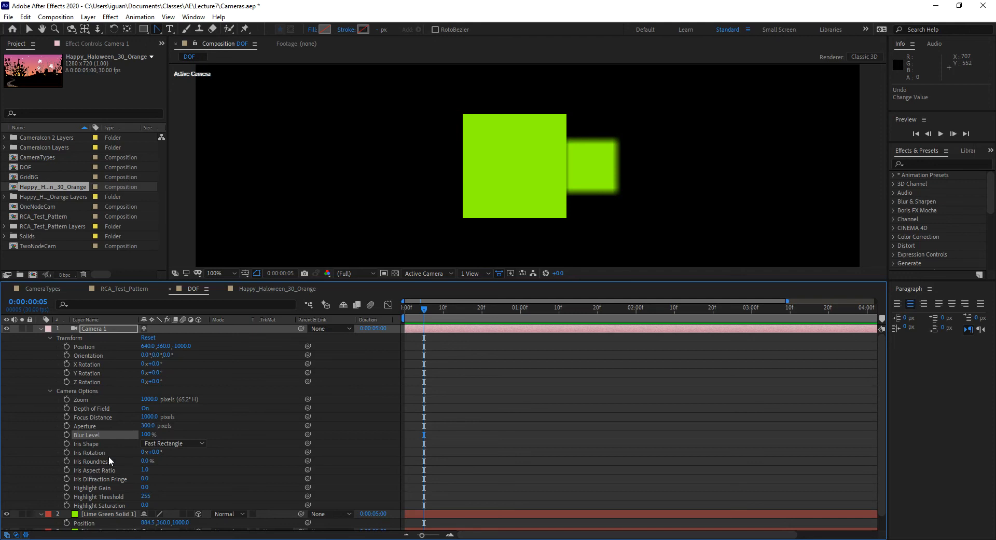
- Review the Iris Shape options available for Camera 1, keeping Fast Rectangle selected
click(161, 442)
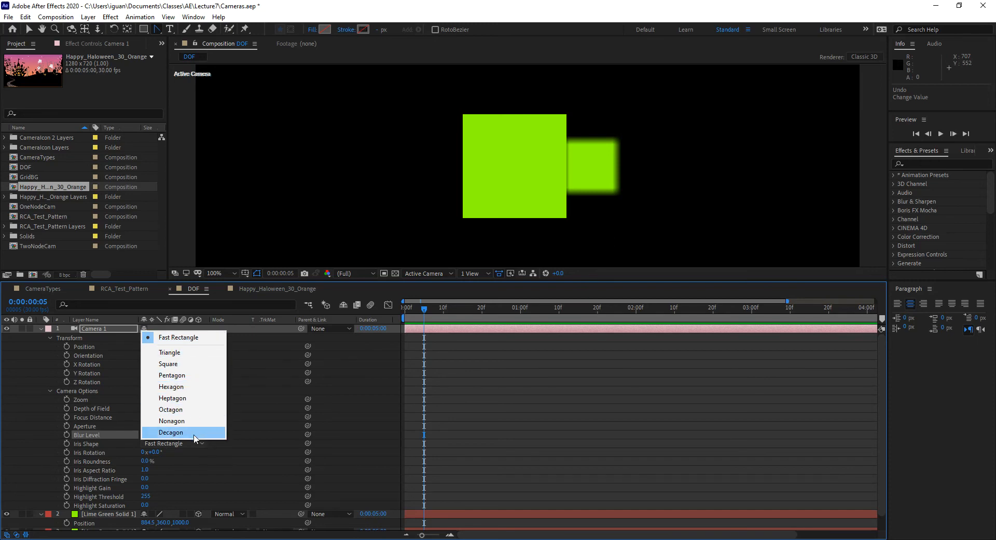
click(226, 7)
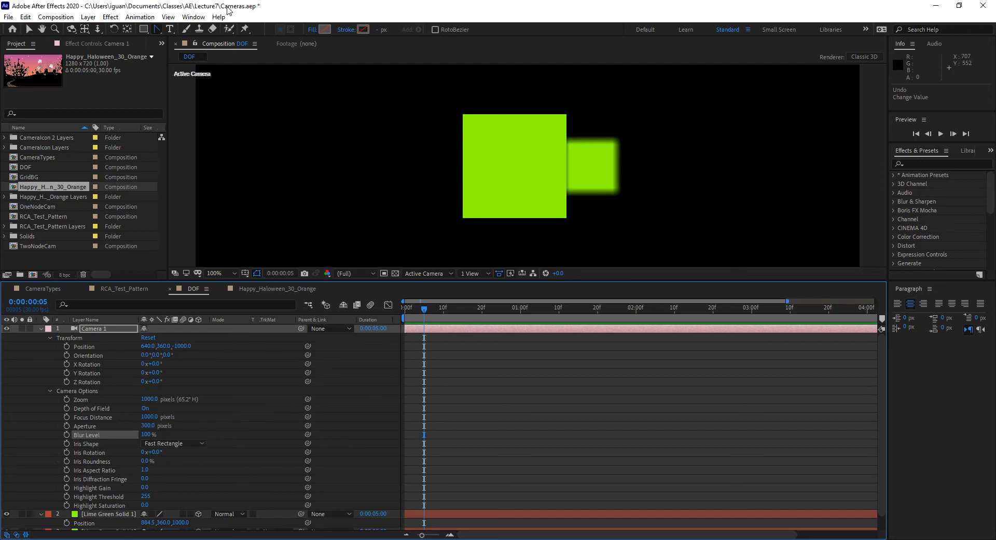
click(179, 444)
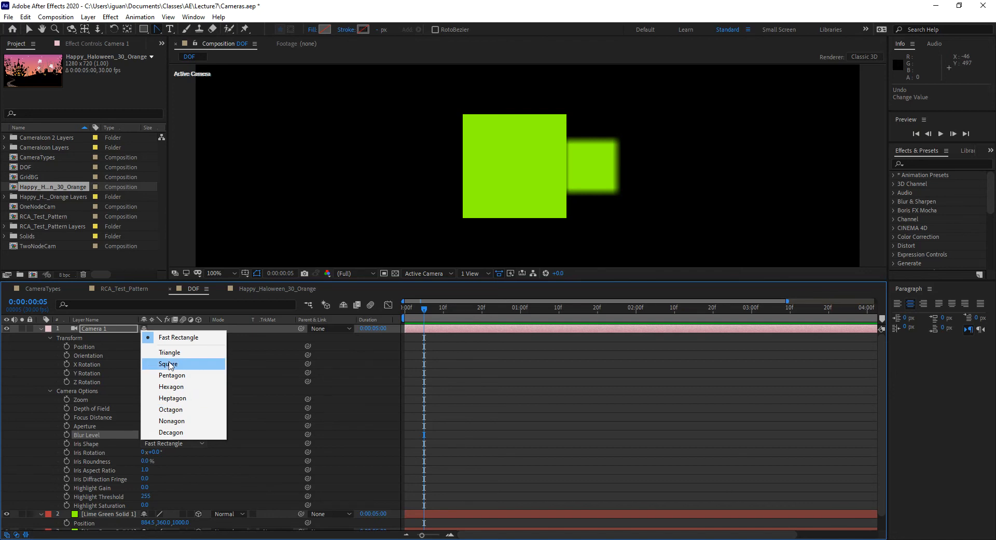
click(167, 337)
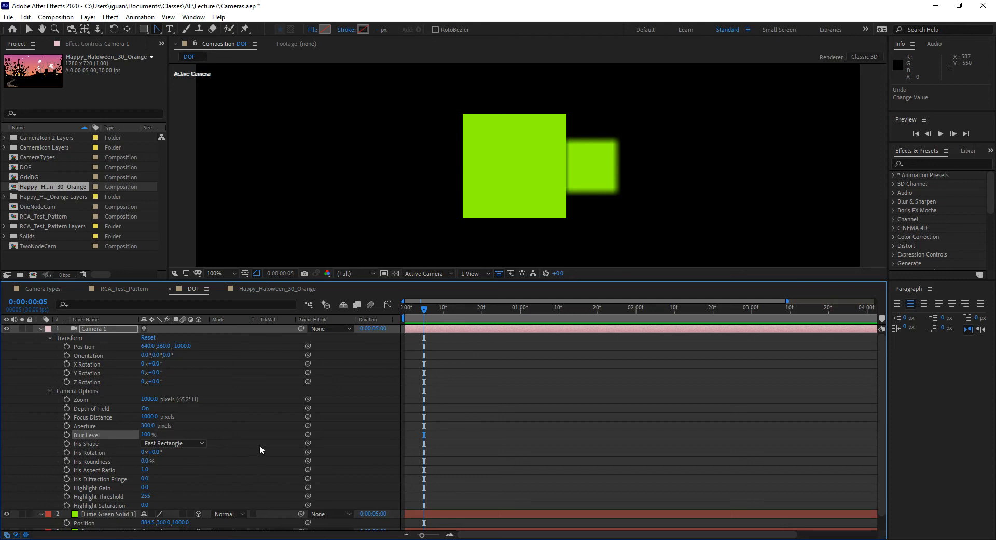
- Move the current time to the composition's start and review the camera commands for linking or setting the focus distance
drag(423, 306, 403, 311)
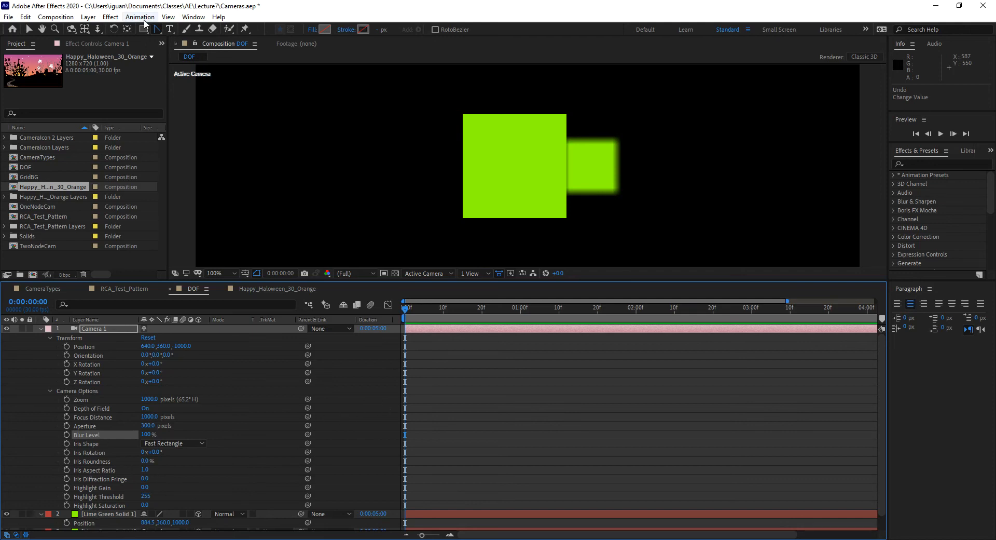
click(92, 19)
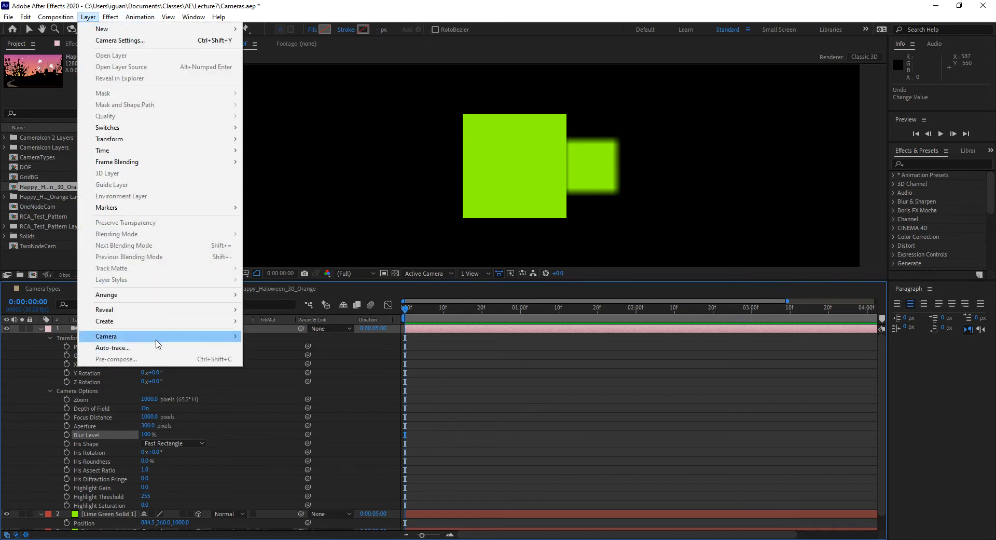
mouse_move(161, 338)
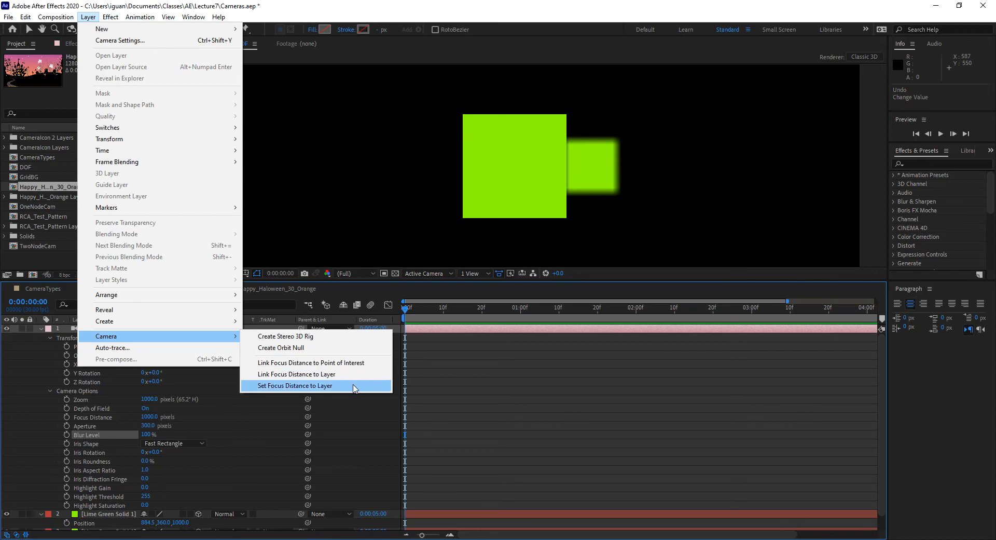
click(341, 5)
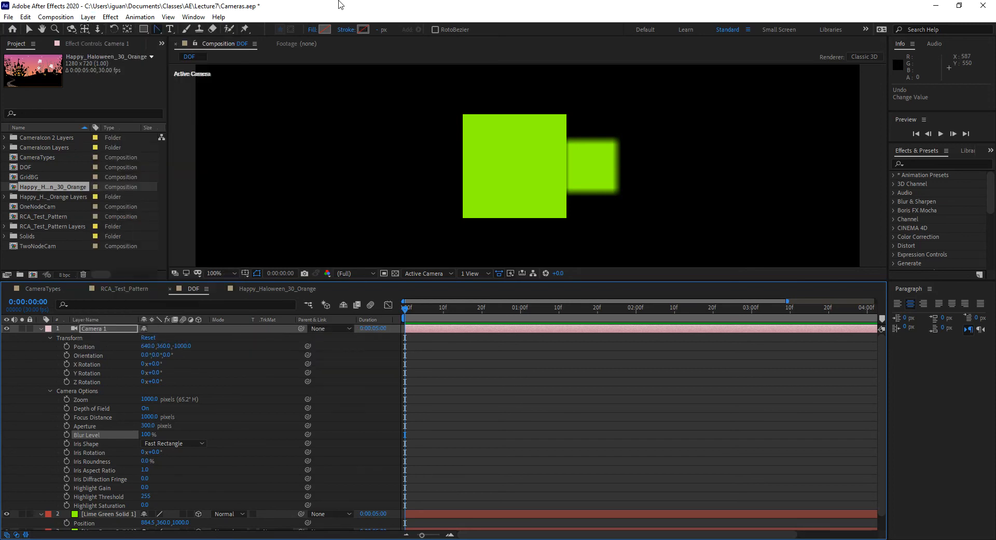